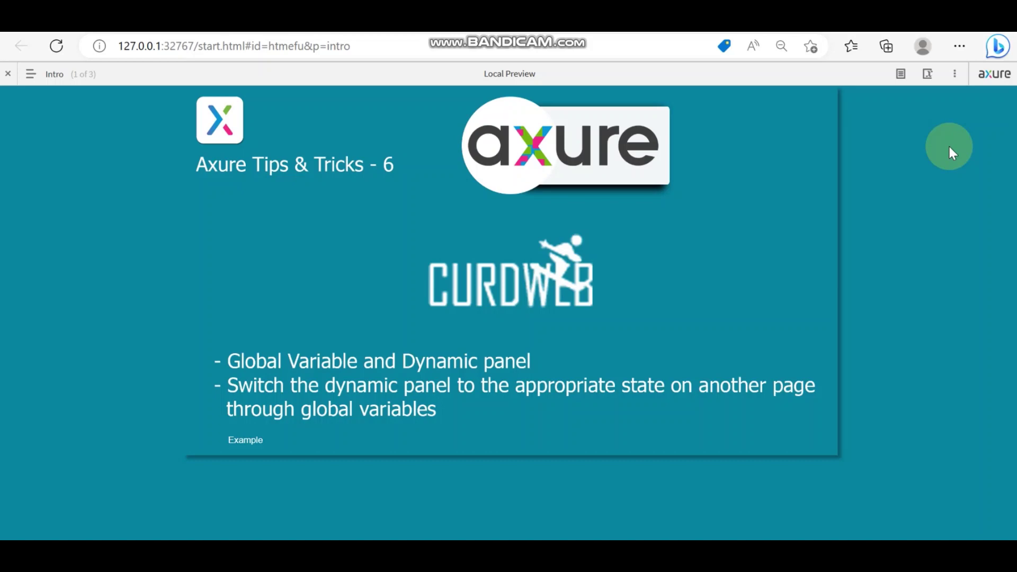
# Go to the Home page from the sitemap and open the garden thumbnail to show the enlarged photo.
pyautogui.click(43, 79)
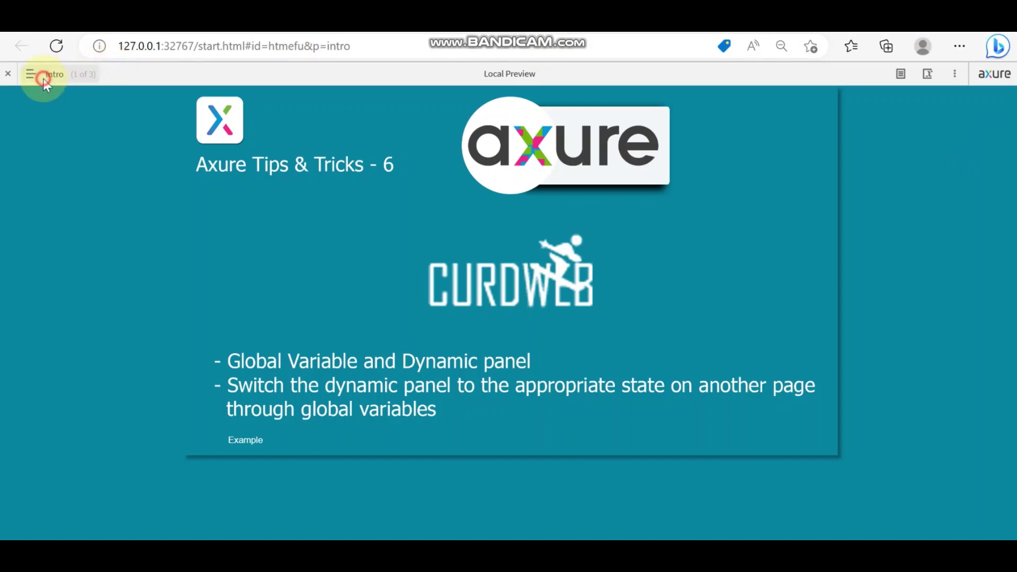
pyautogui.click(47, 171)
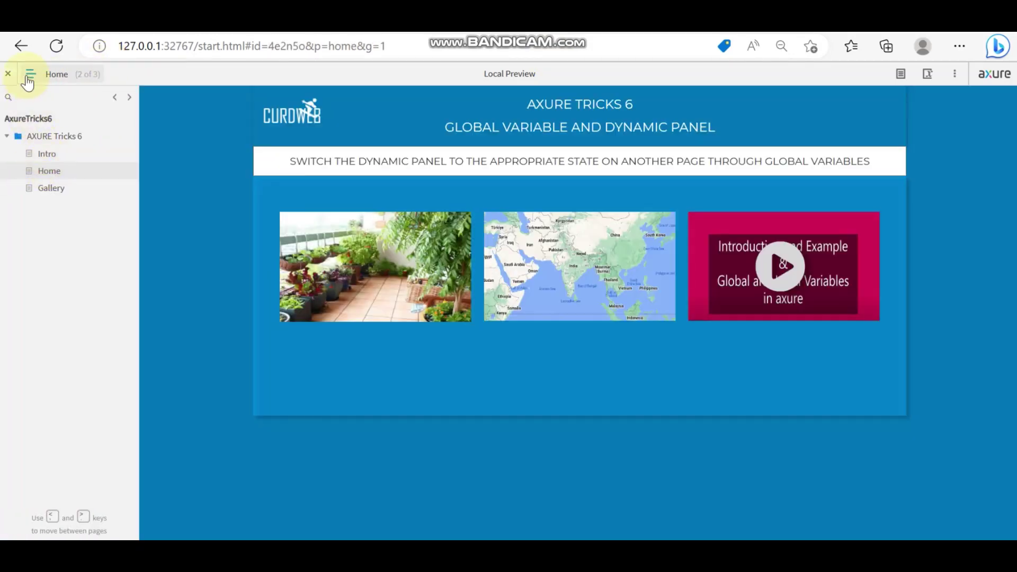
pyautogui.click(26, 75)
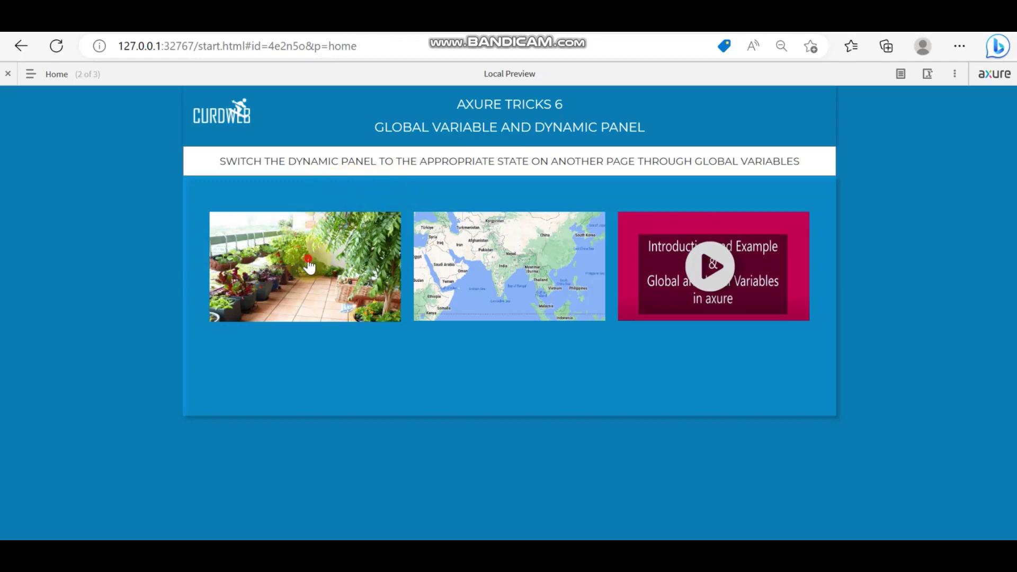
pyautogui.click(309, 263)
pyautogui.click(65, 100)
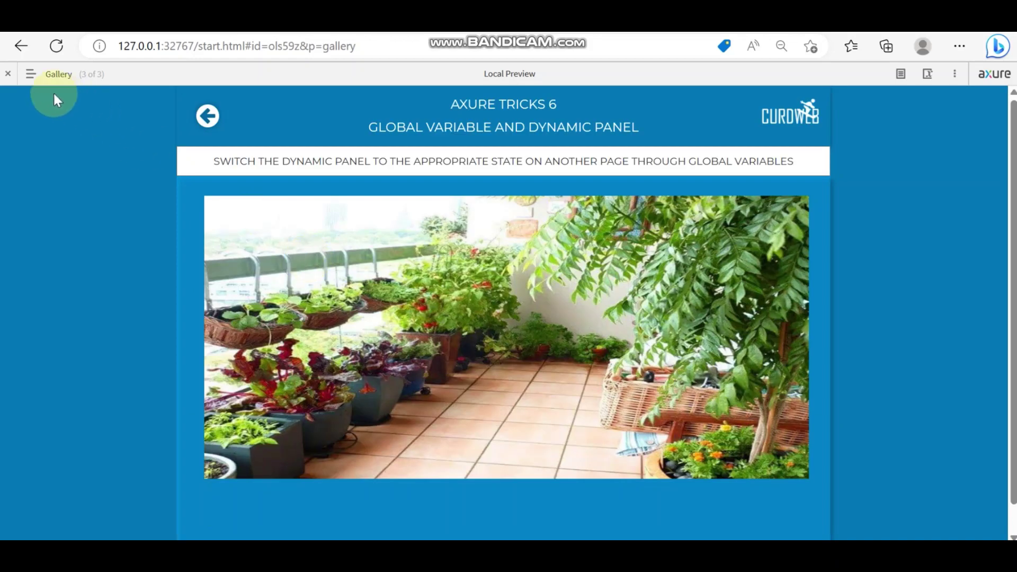
pyautogui.click(30, 73)
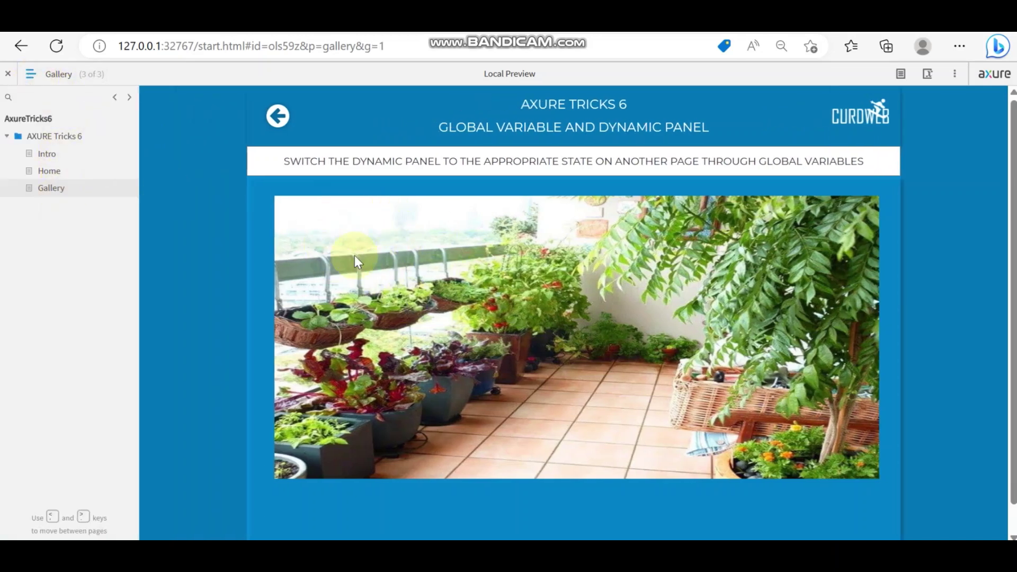
# Open Home's map thumbnail to see Gallery's map view, then return to Home.
pyautogui.click(278, 116)
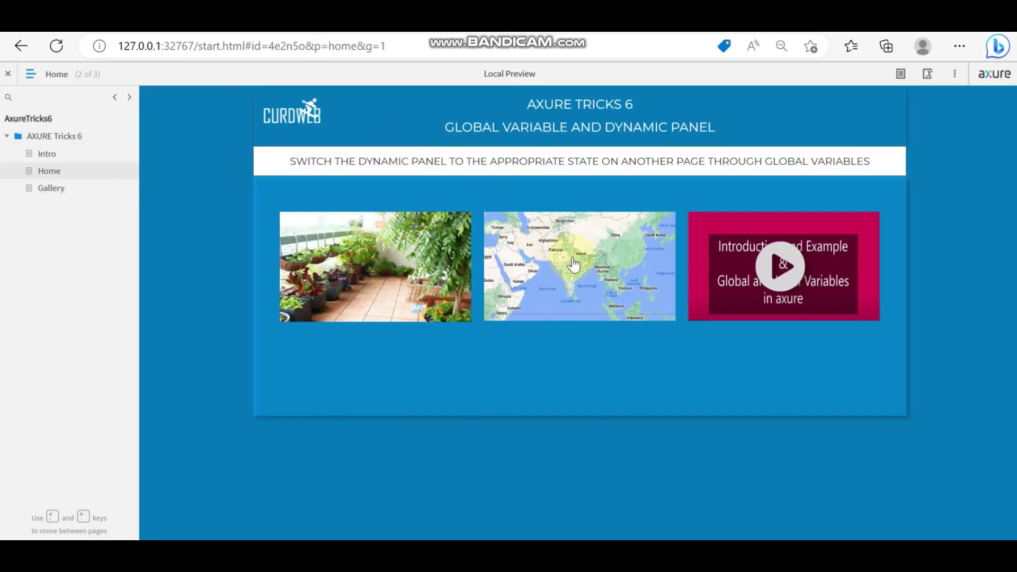
pyautogui.click(585, 258)
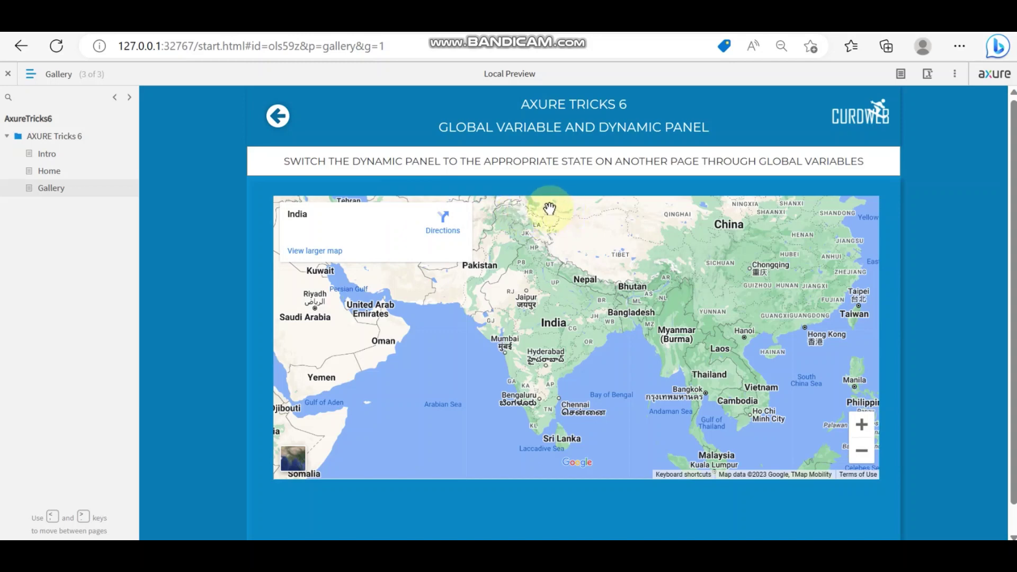
pyautogui.click(279, 120)
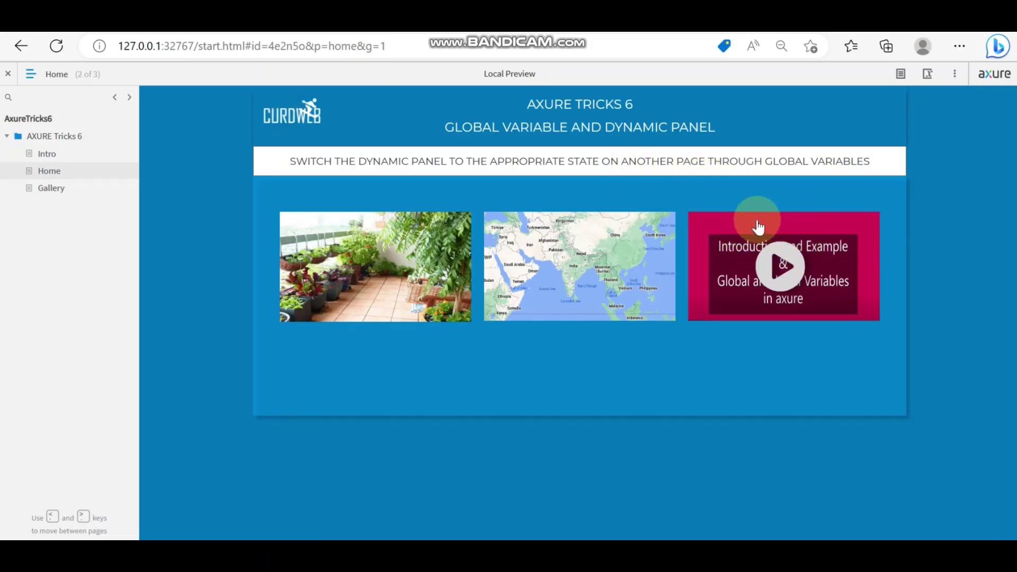
# Open the video thumbnail to see Gallery's YouTube tutorial, then go to the Intro page.
pyautogui.click(782, 237)
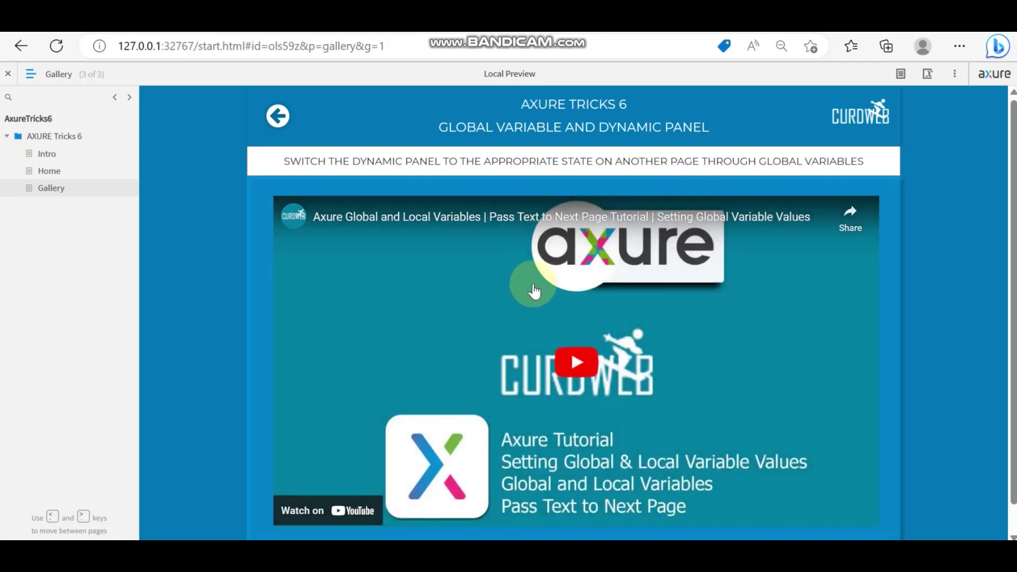
pyautogui.scroll(-1, 621, 295)
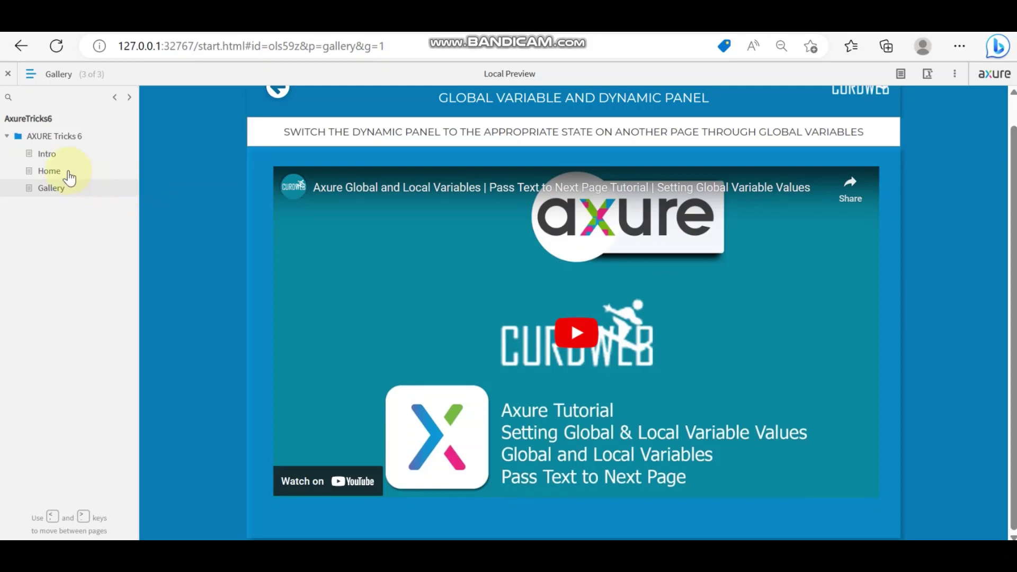
pyautogui.click(50, 155)
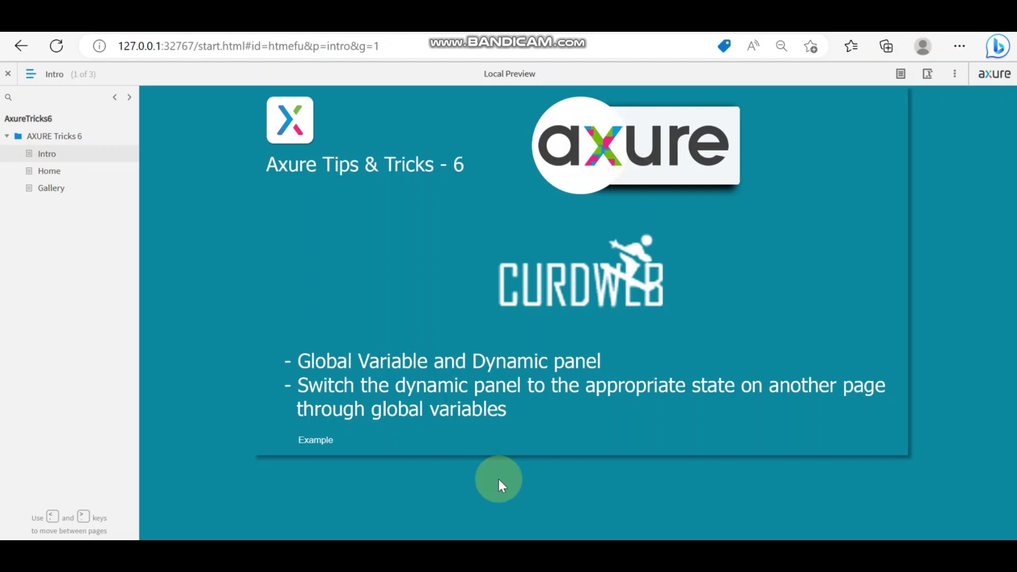
# Add a new page named Demo after Gallery.
pyautogui.hotkey('alt', 'Tab')
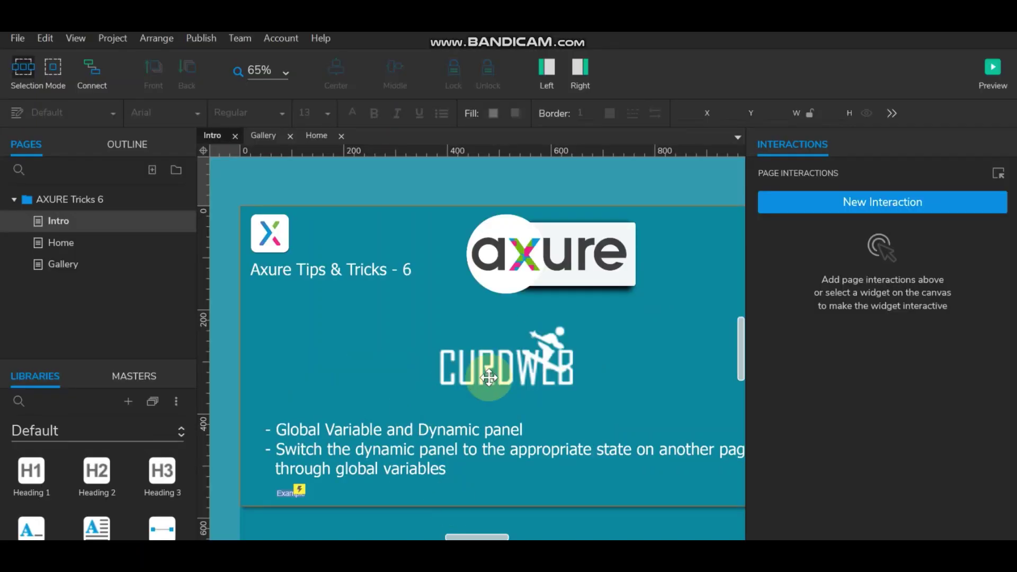
pyautogui.click(71, 300)
pyautogui.click(60, 265)
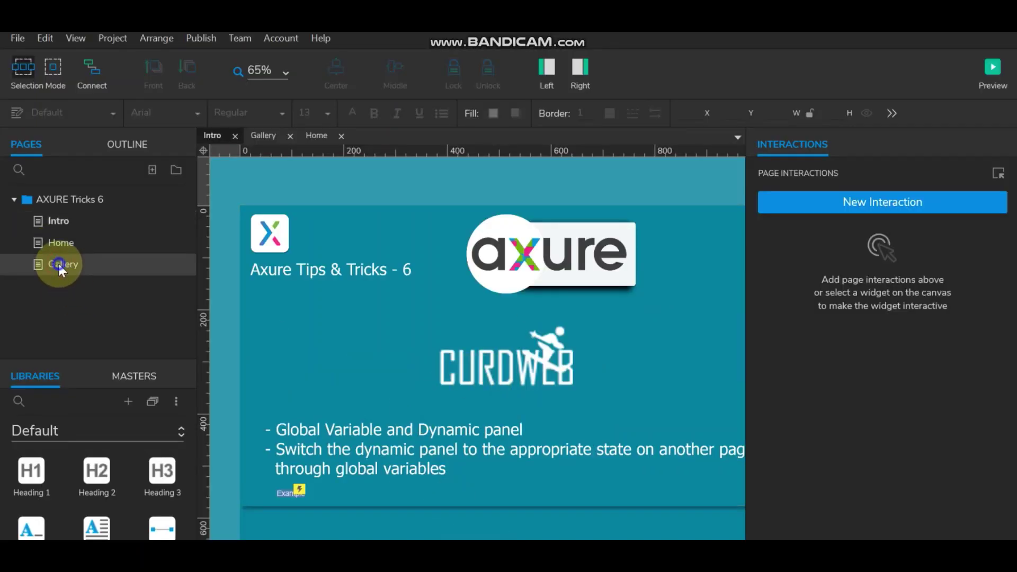
pyautogui.rightClick(59, 263)
pyautogui.moveTo(110, 270)
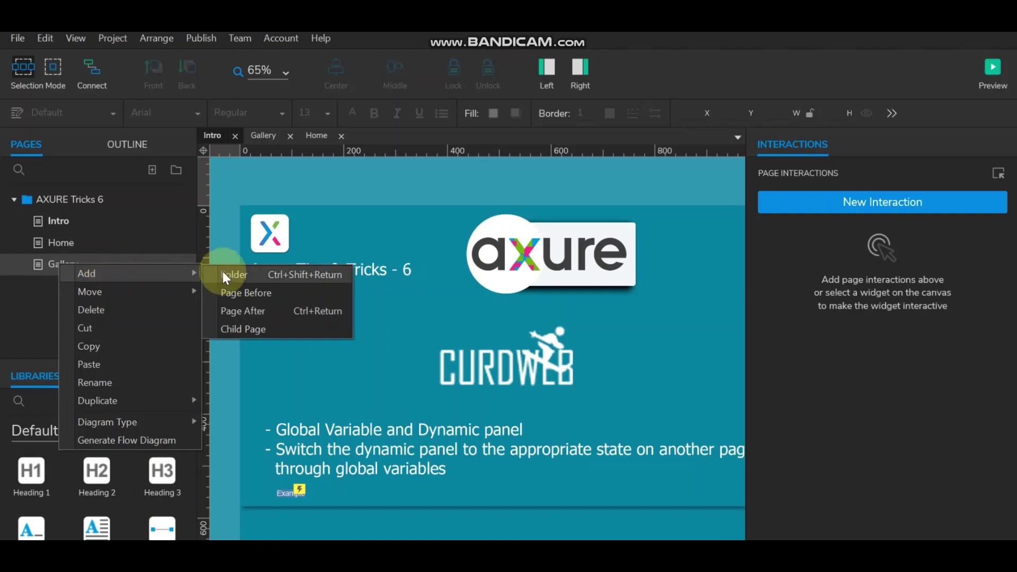
pyautogui.click(234, 310)
pyautogui.write('Demo')
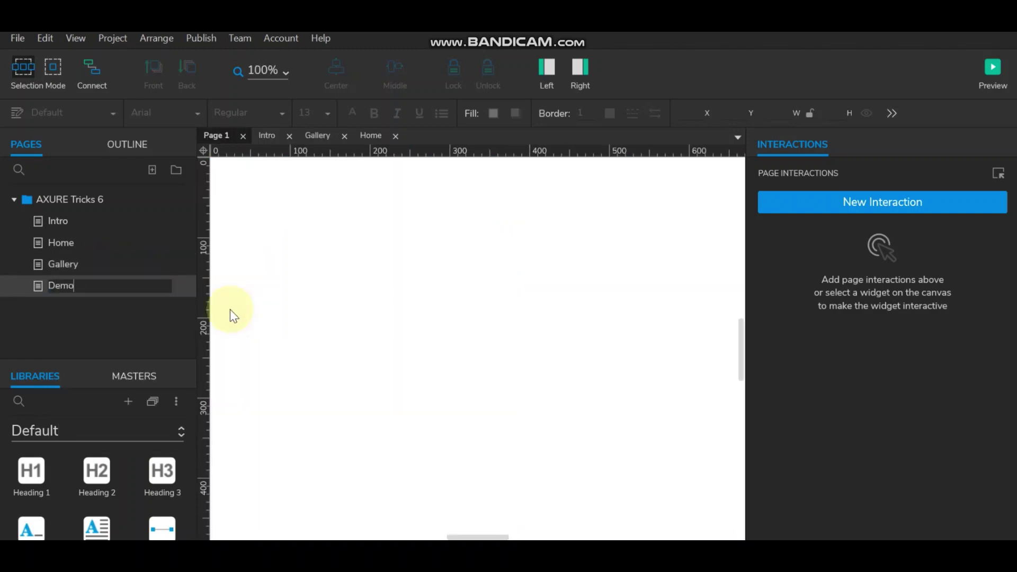
pyautogui.press('Return')
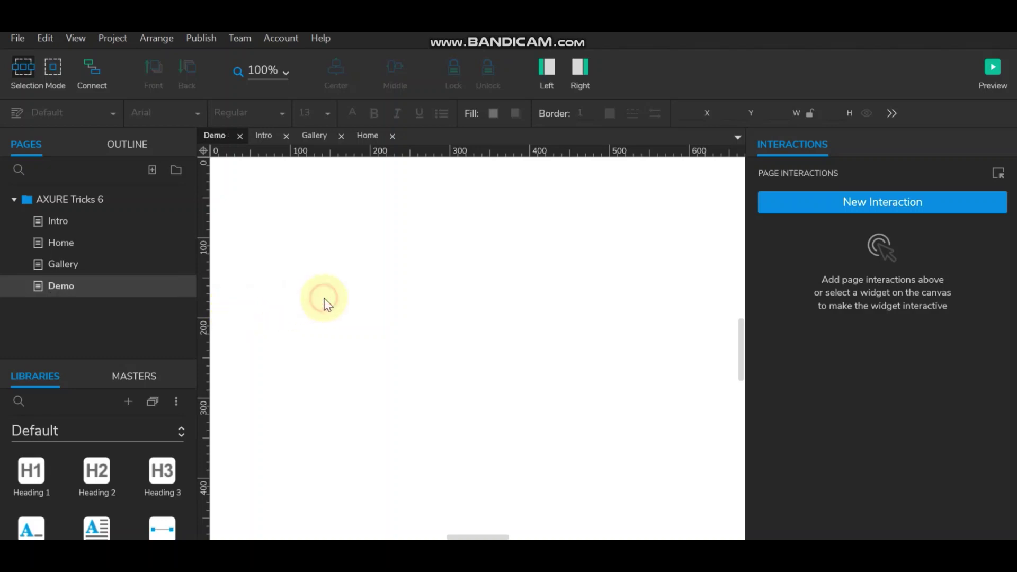
# Place a Box 1 widget near the top-left of Demo, sized 138 by 78.
pyautogui.click(580, 67)
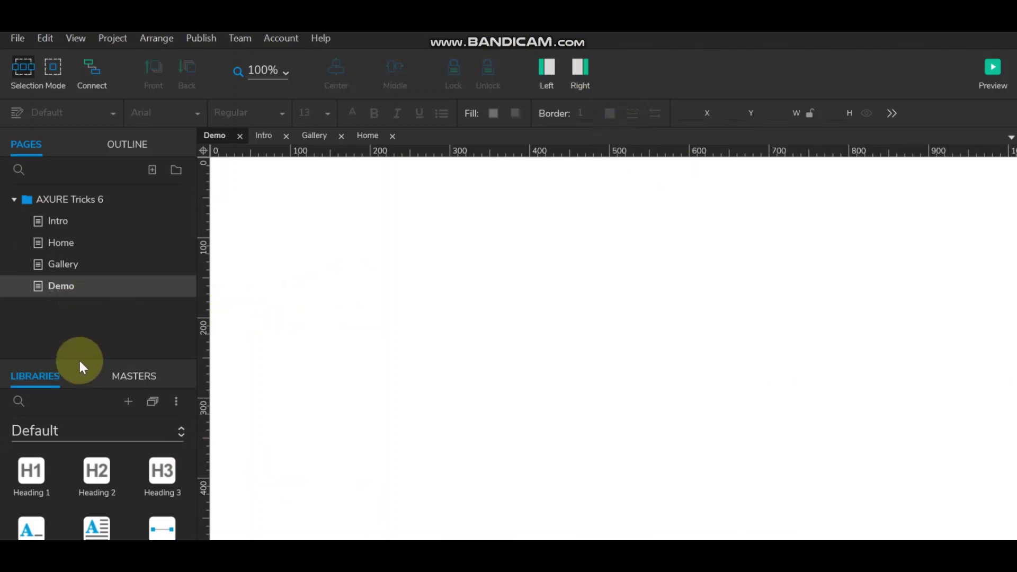
pyautogui.moveTo(80, 360); pyautogui.dragTo(79, 289)
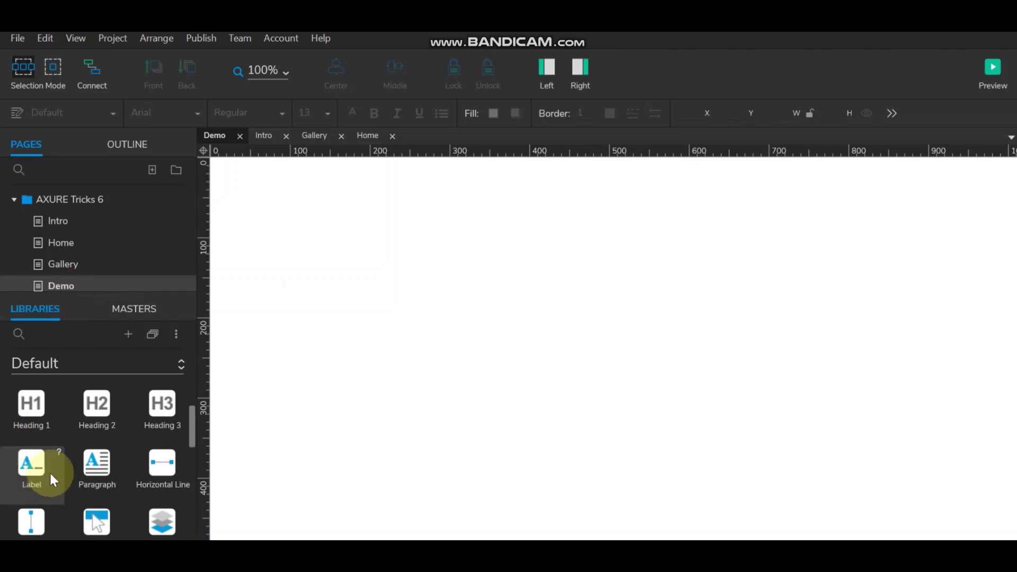
pyautogui.scroll(3, 62, 450)
pyautogui.moveTo(43, 427); pyautogui.dragTo(346, 251)
pyautogui.moveTo(476, 308); pyautogui.dragTo(436, 268)
pyautogui.moveTo(540, 341); pyautogui.dragTo(411, 271)
# Duplicate the box into a row of three and label them A, B and C.
pyautogui.keyDown('ctrl'); pyautogui.moveTo(372, 241); pyautogui.dragTo(643, 243); pyautogui.keyUp('ctrl')
pyautogui.doubleClick(357, 243)
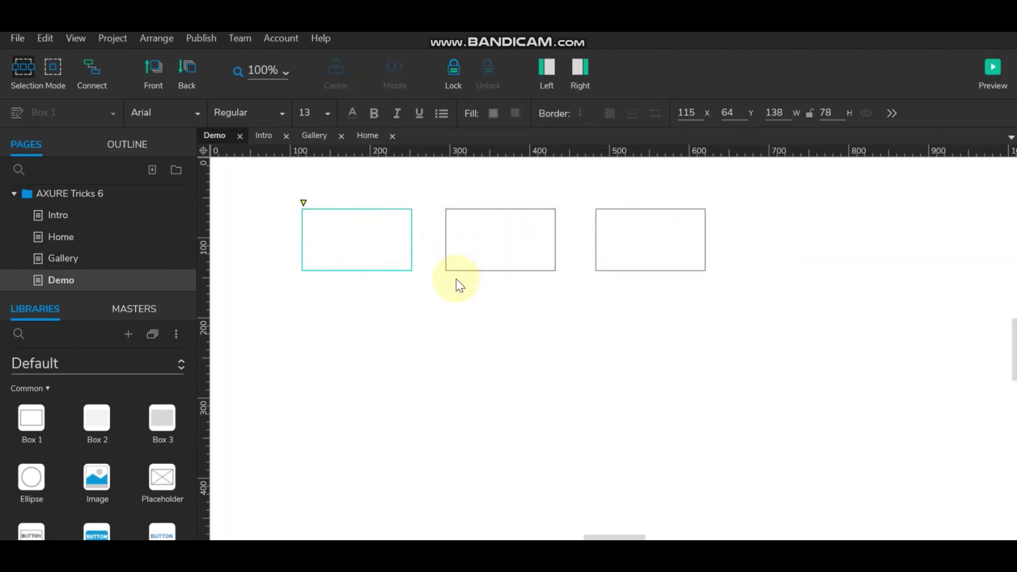
pyautogui.write('A')
pyautogui.doubleClick(501, 243)
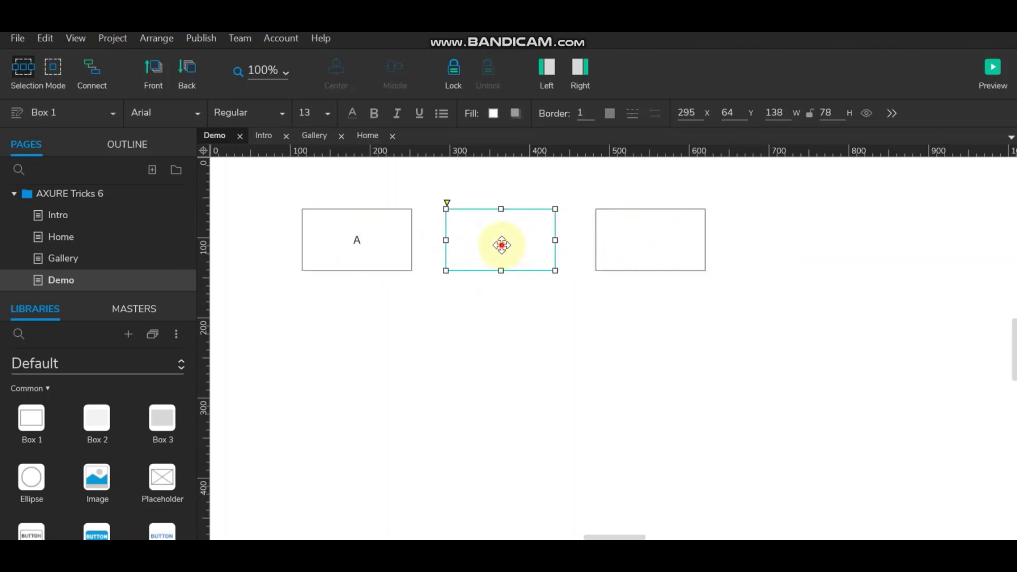
pyautogui.write('B')
pyautogui.doubleClick(634, 243)
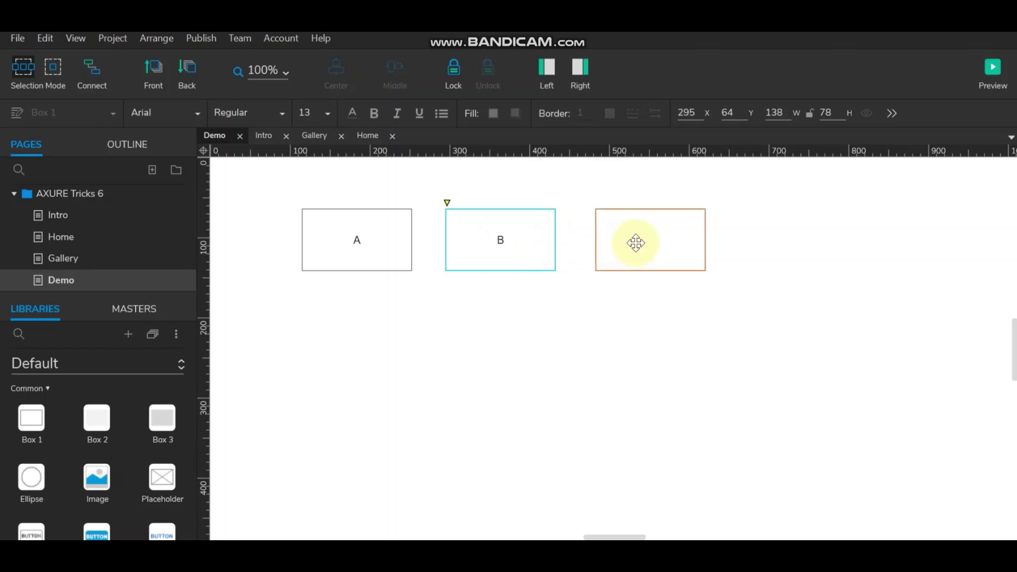
pyautogui.write('C')
pyautogui.click(730, 313)
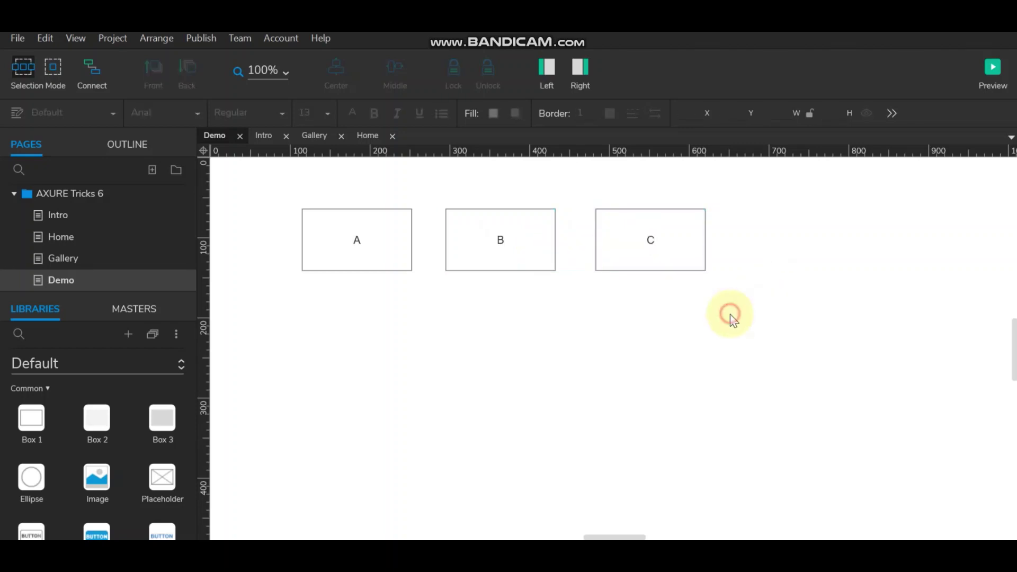
pyautogui.moveTo(81, 292); pyautogui.dragTo(80, 357)
pyautogui.rightClick(73, 286)
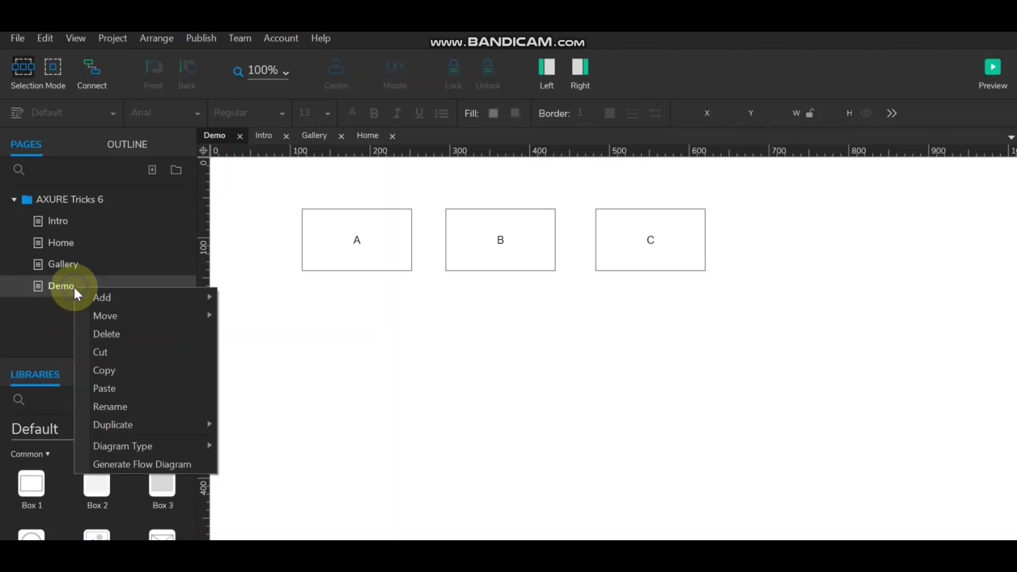
# Add a new page named Demo2 after Demo.
pyautogui.moveTo(205, 297)
pyautogui.click(246, 334)
pyautogui.write('D')
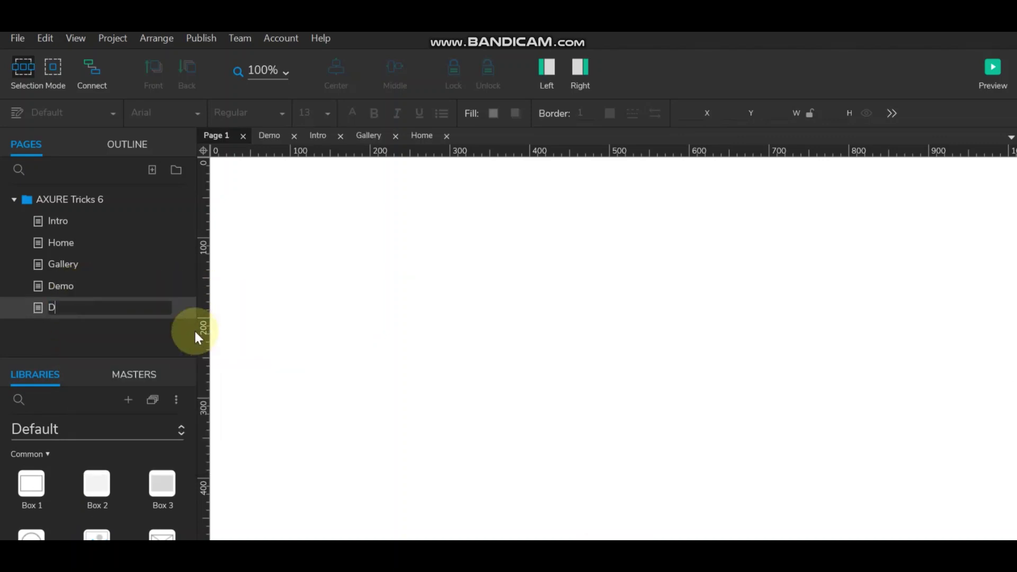
pyautogui.write('emo2')
pyautogui.click(355, 321)
# Place a box on Demo2 and widen it to 685 by 170 across the page.
pyautogui.scroll(-1, 386, 321)
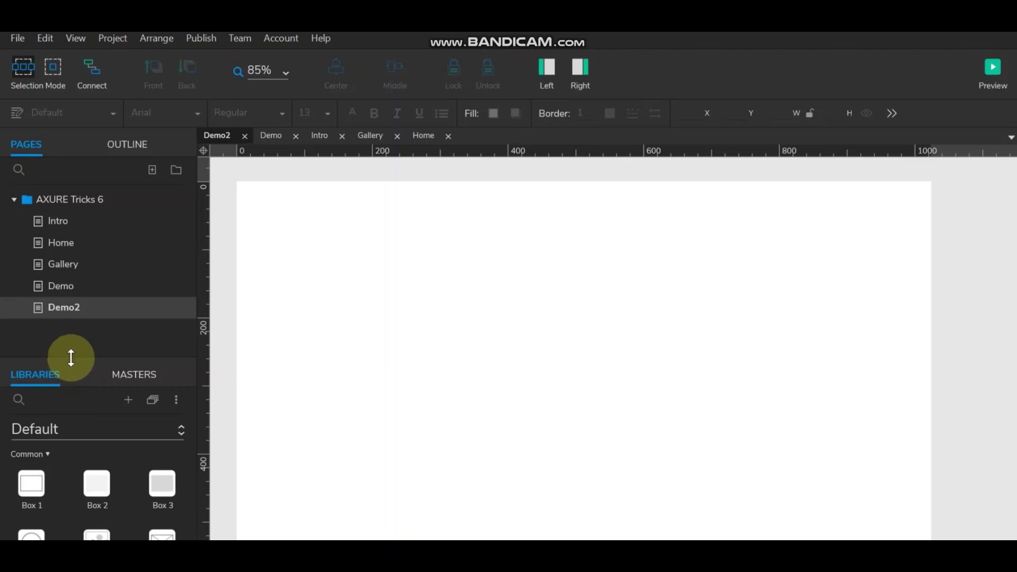
pyautogui.moveTo(73, 356); pyautogui.dragTo(72, 336)
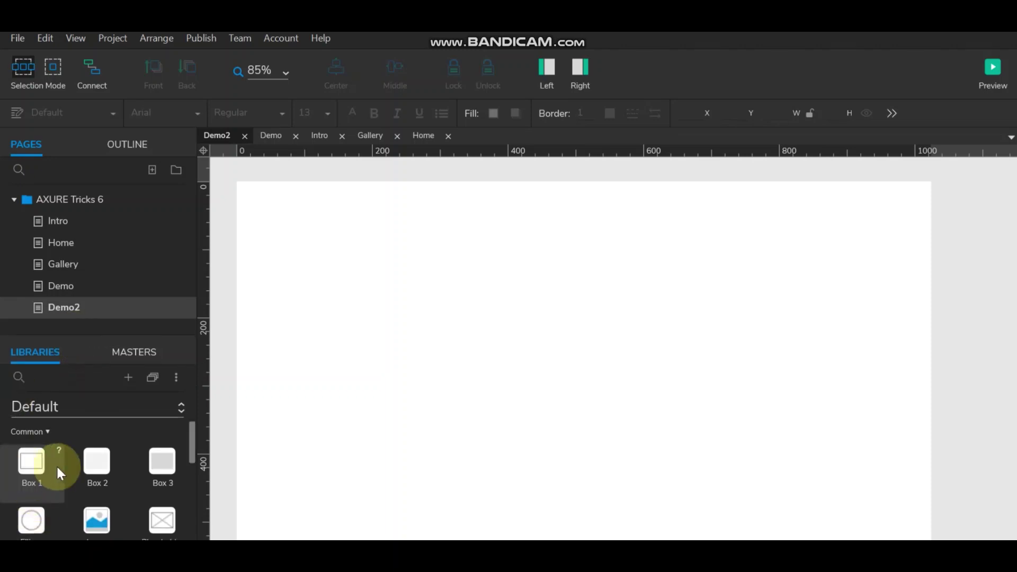
pyautogui.scroll(-2, 46, 498)
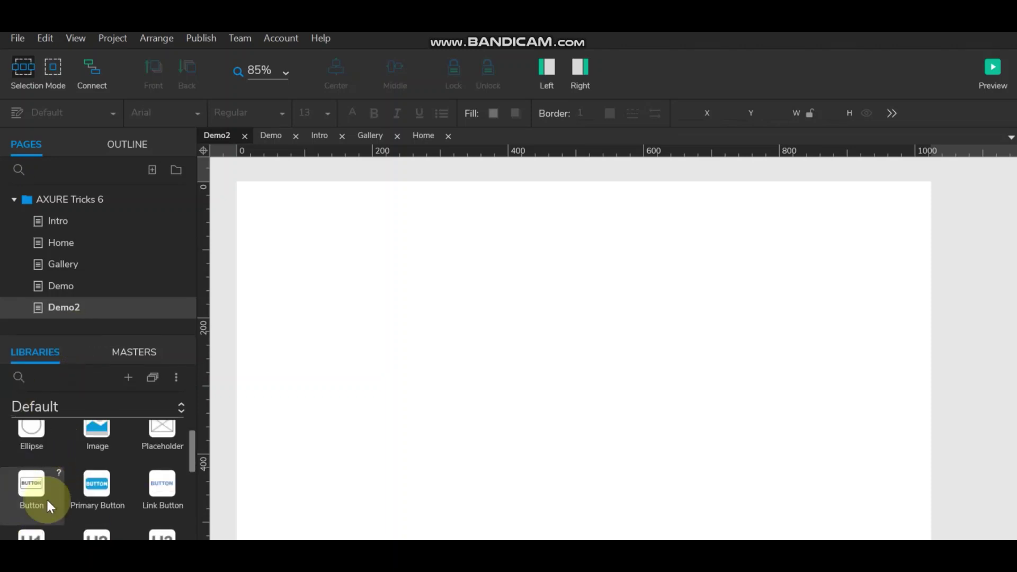
pyautogui.scroll(2, 47, 497)
pyautogui.moveTo(31, 462); pyautogui.dragTo(347, 243)
pyautogui.moveTo(550, 295); pyautogui.dragTo(810, 286)
pyautogui.click(581, 429)
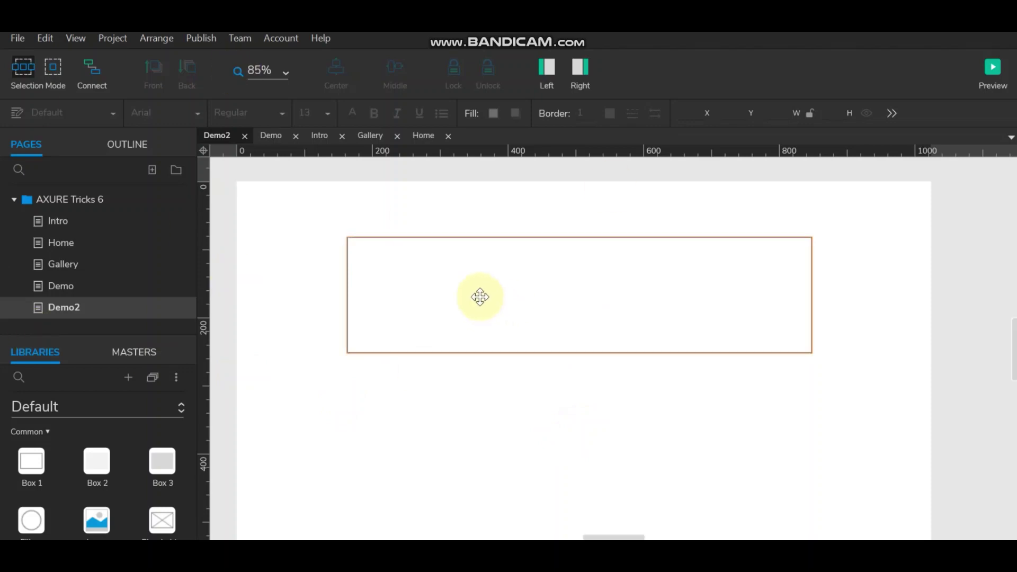
# Convert the wide box to a dynamic panel and open State1 for editing.
pyautogui.click(547, 284)
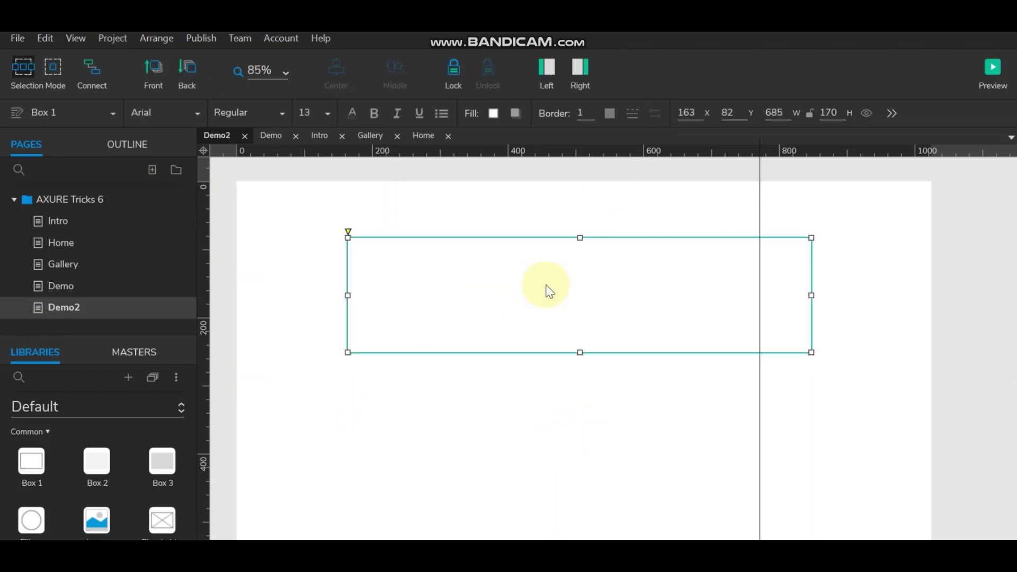
pyautogui.rightClick(547, 291)
pyautogui.click(630, 532)
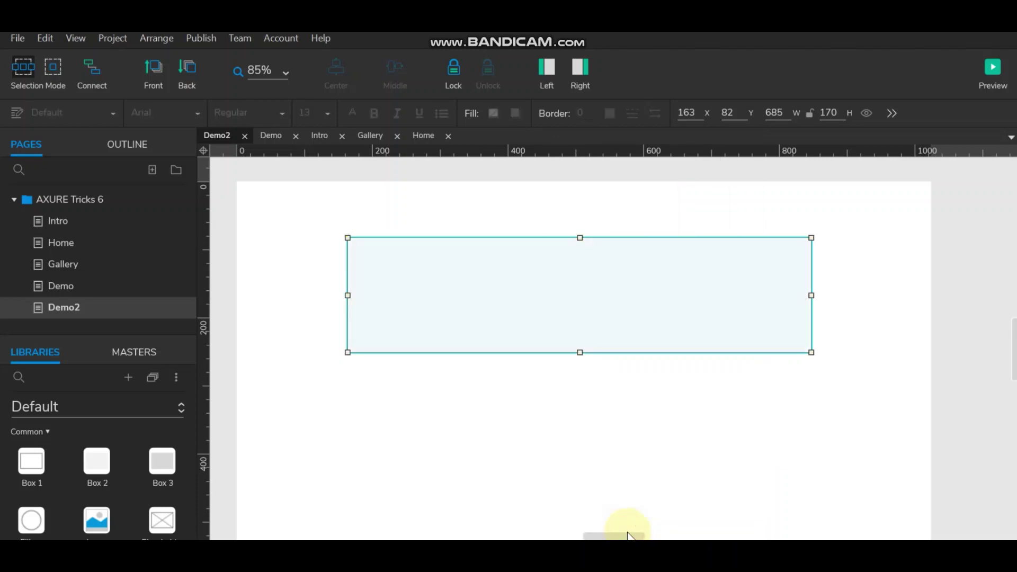
pyautogui.click(590, 217)
pyautogui.click(467, 277)
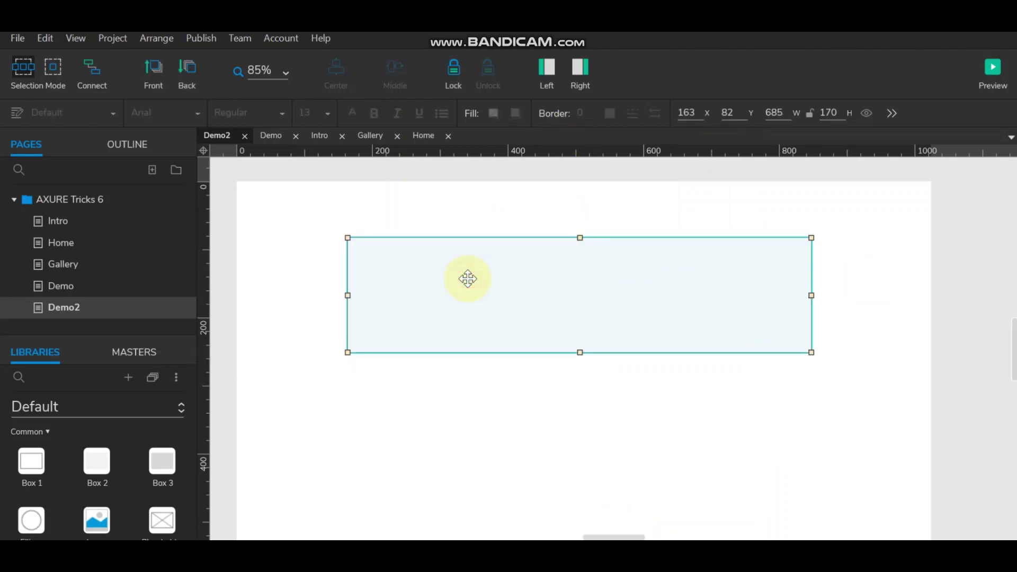
pyautogui.doubleClick(491, 279)
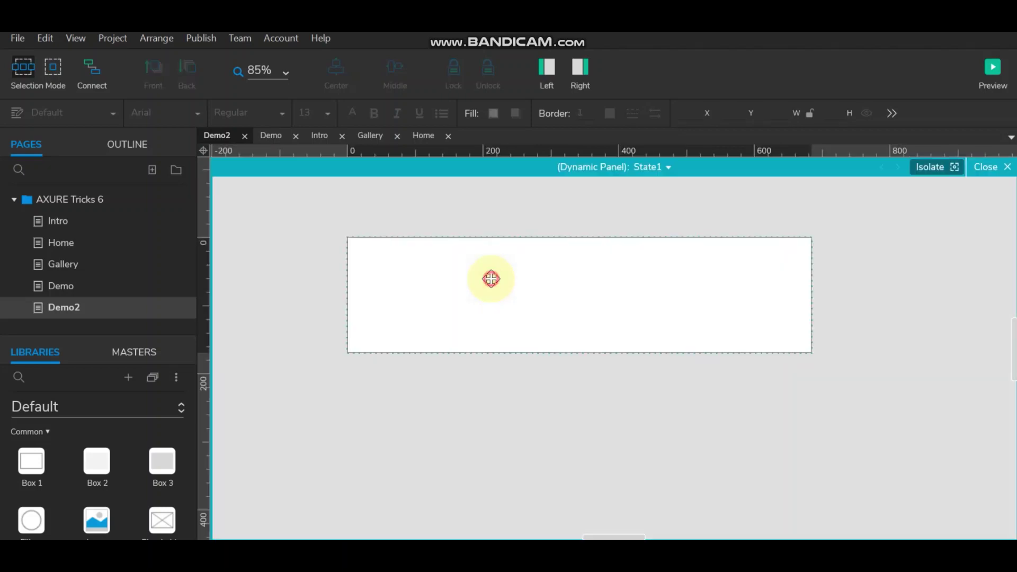
# Rename State1 to 1 and duplicate it into states named 2 and 3.
pyautogui.click(661, 167)
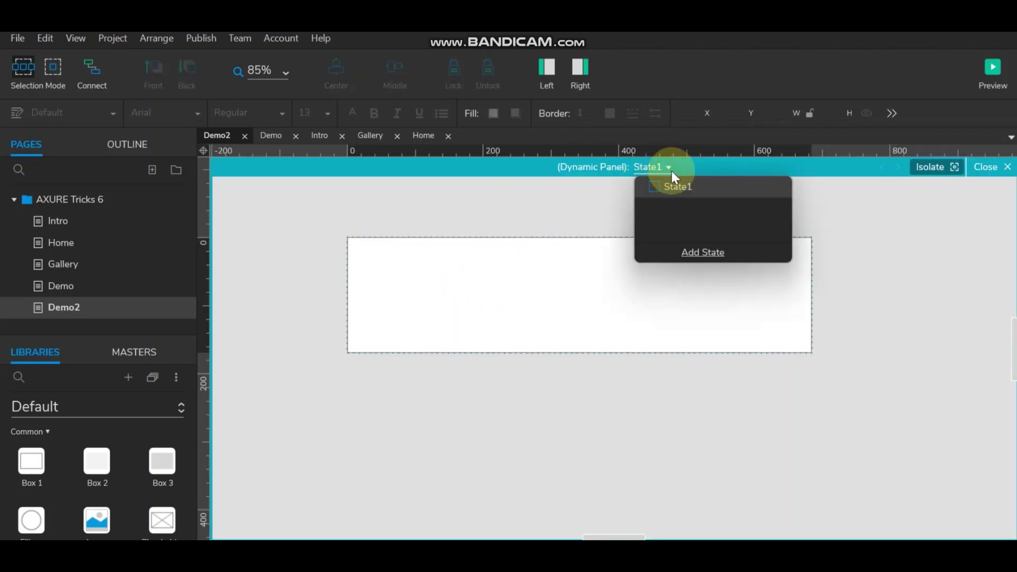
pyautogui.doubleClick(681, 189)
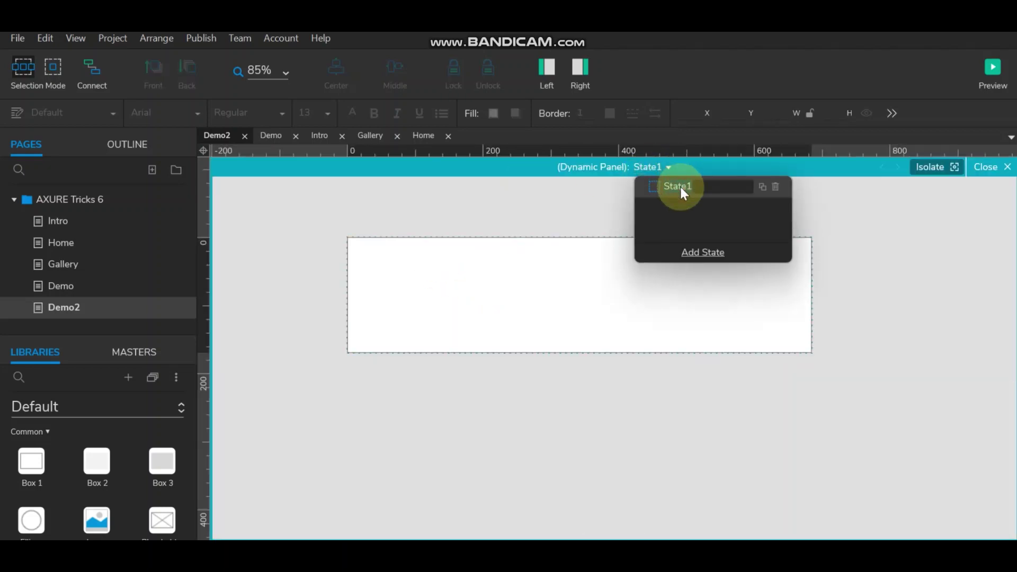
pyautogui.write('1')
pyautogui.click(762, 187)
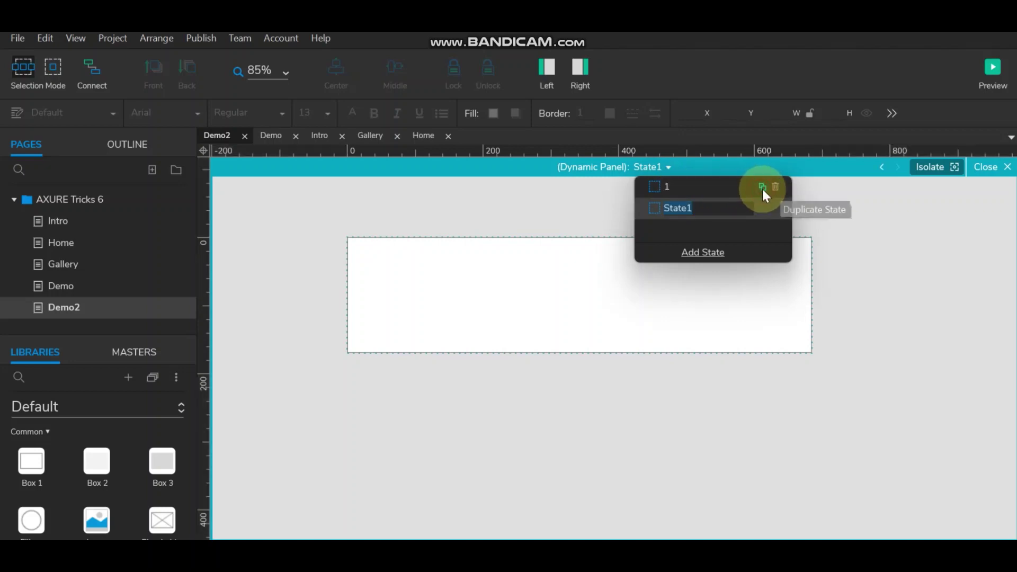
pyautogui.write('2')
pyautogui.click(764, 209)
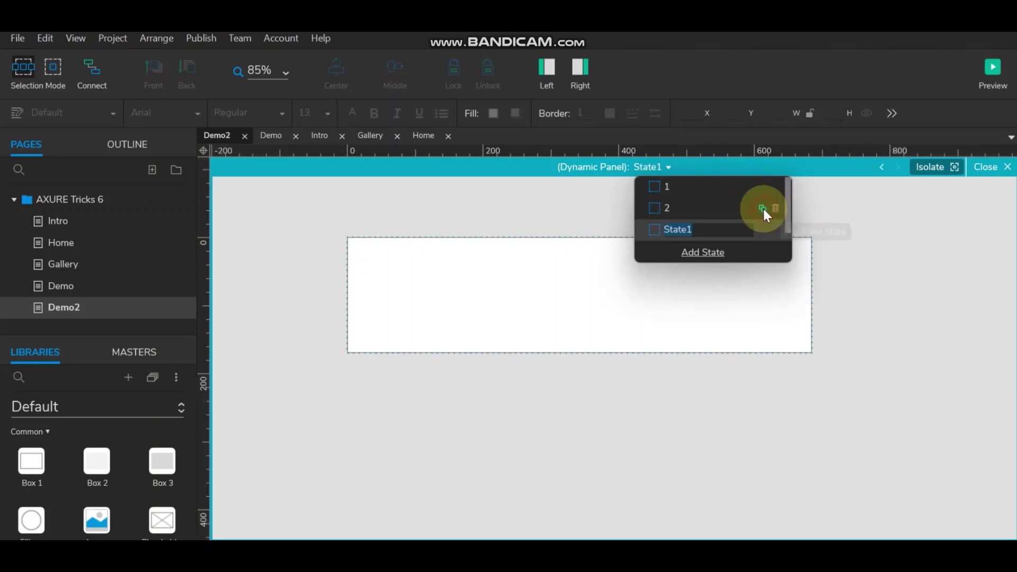
pyautogui.write('3')
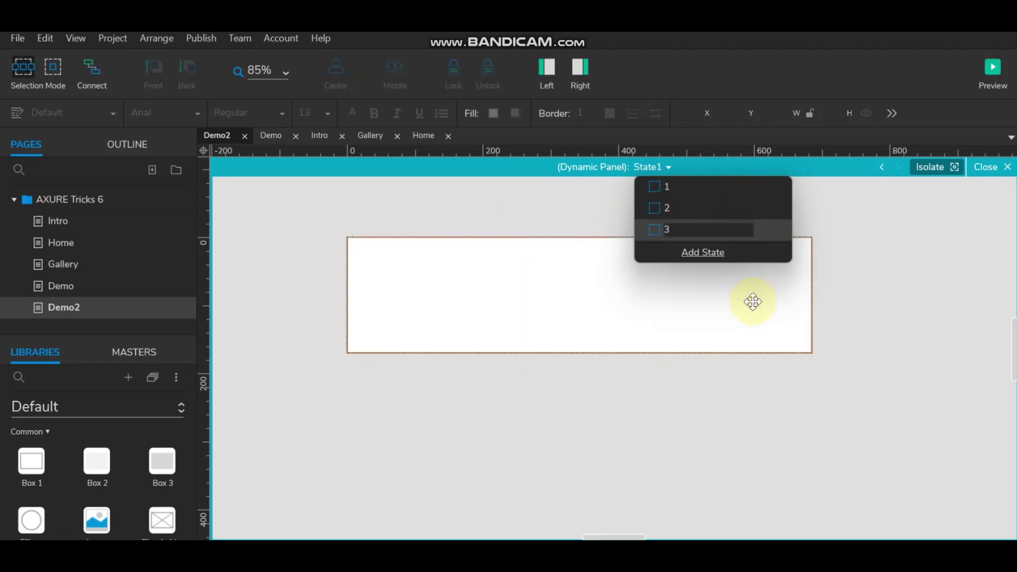
pyautogui.click(669, 188)
# Fill state 1's box with light yellow.
pyautogui.click(526, 274)
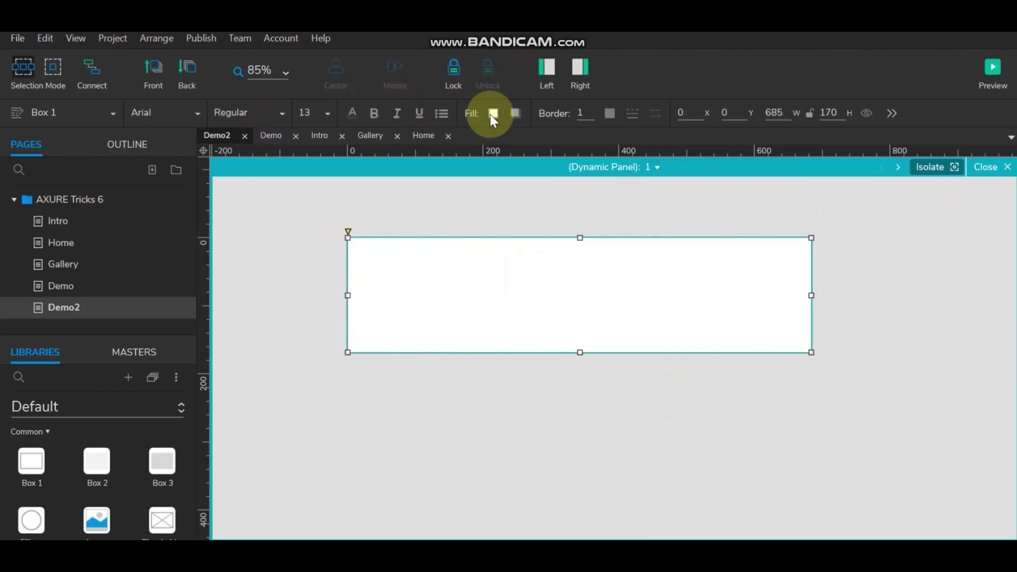
pyautogui.click(493, 115)
pyautogui.click(659, 234)
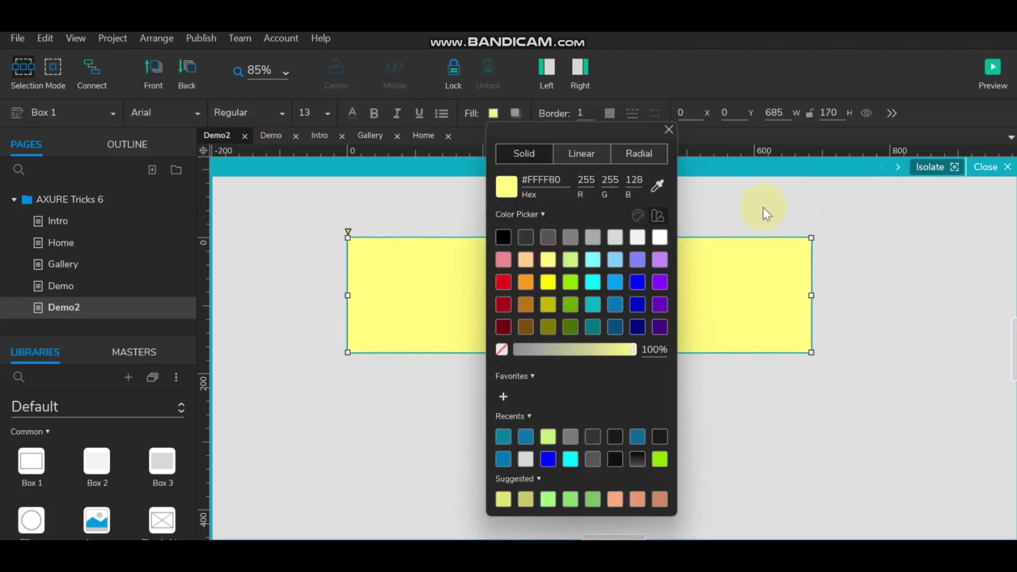
pyautogui.click(762, 212)
# Fill state 2's box with orange.
pyautogui.click(659, 168)
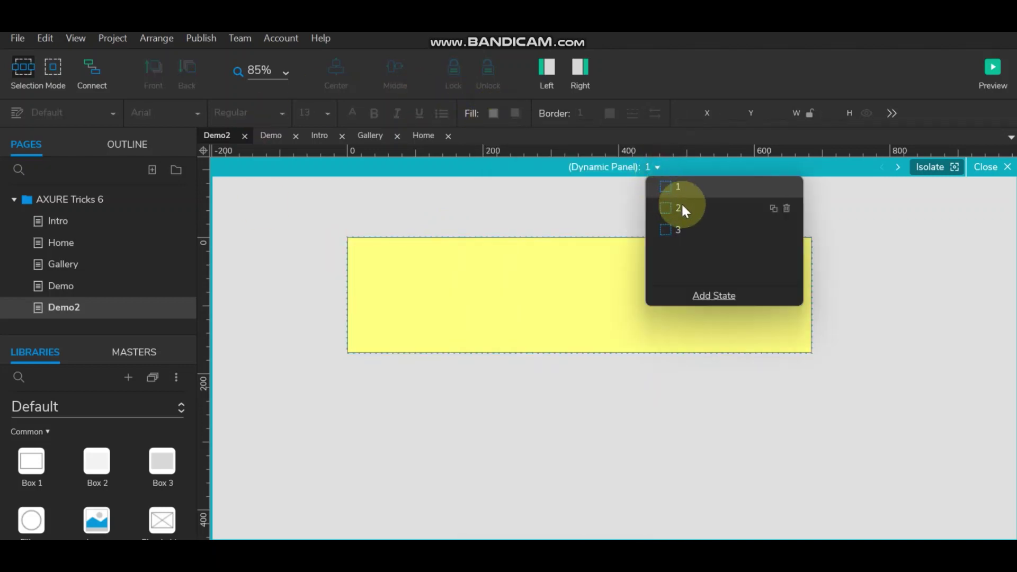
pyautogui.click(679, 206)
pyautogui.click(472, 247)
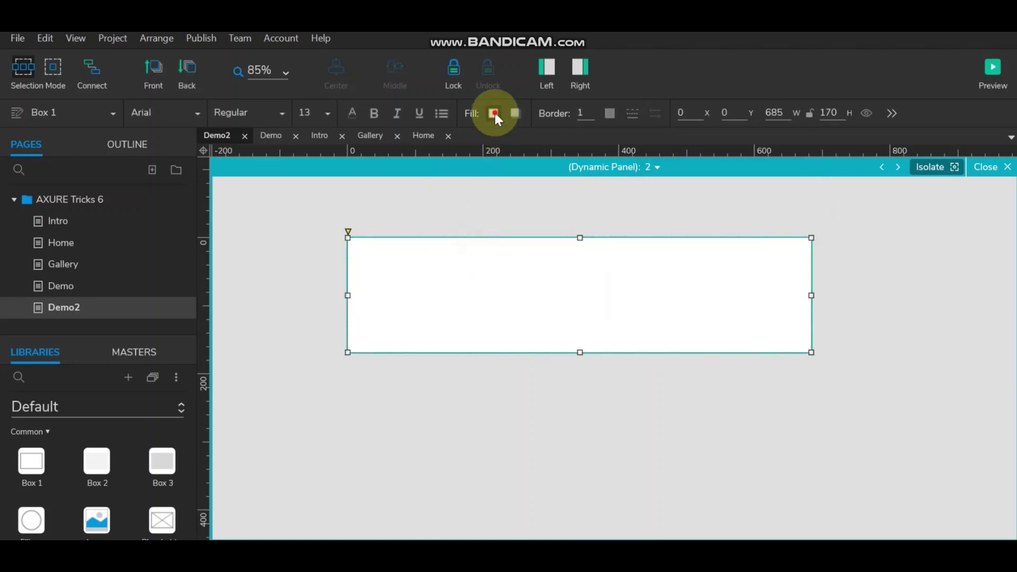
pyautogui.click(493, 113)
pyautogui.click(524, 282)
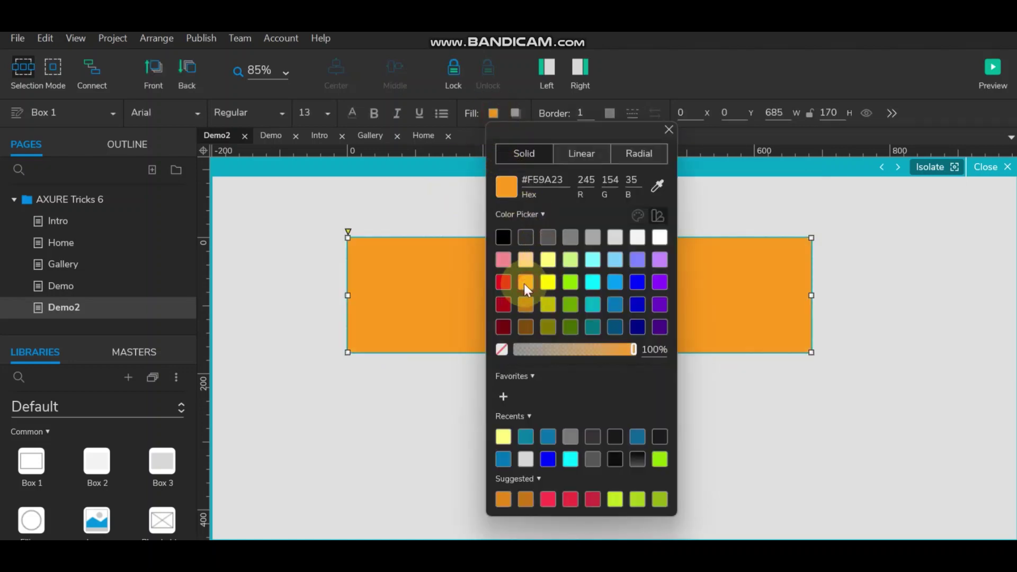
pyautogui.click(698, 207)
# Fill state 3's box with olive yellow.
pyautogui.click(655, 169)
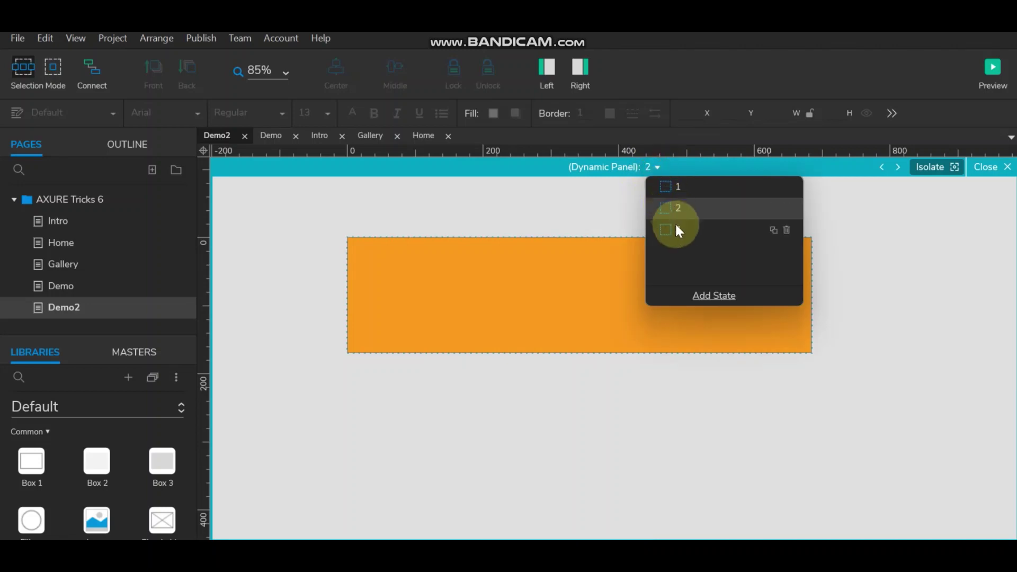
pyautogui.click(634, 230)
pyautogui.click(561, 265)
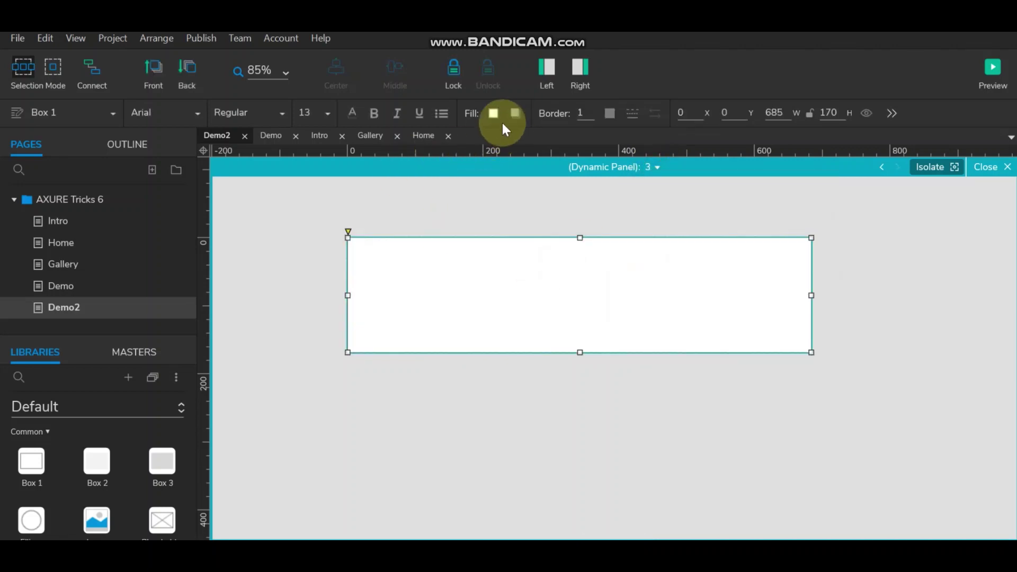
pyautogui.click(495, 113)
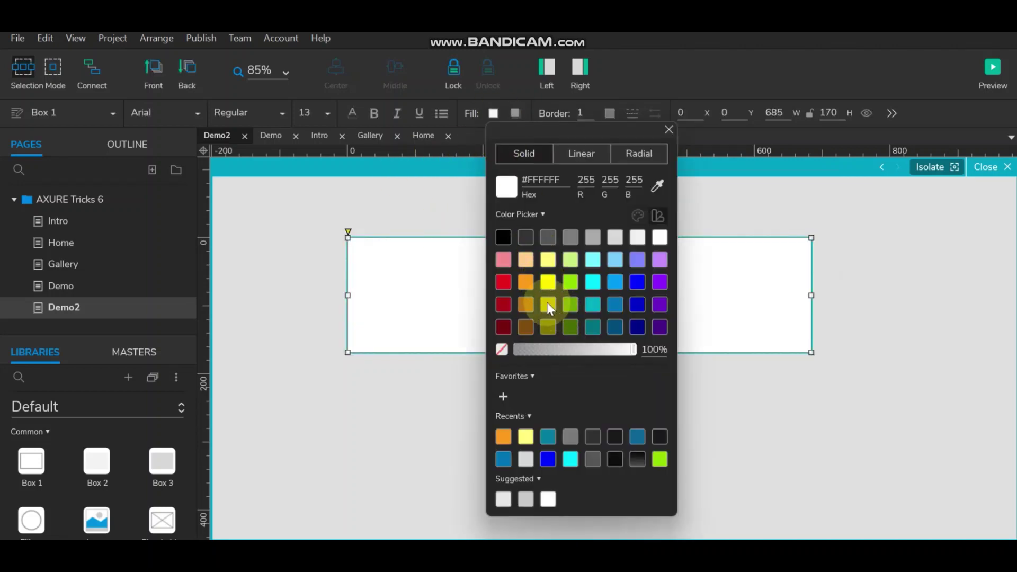
pyautogui.click(548, 304)
pyautogui.click(711, 211)
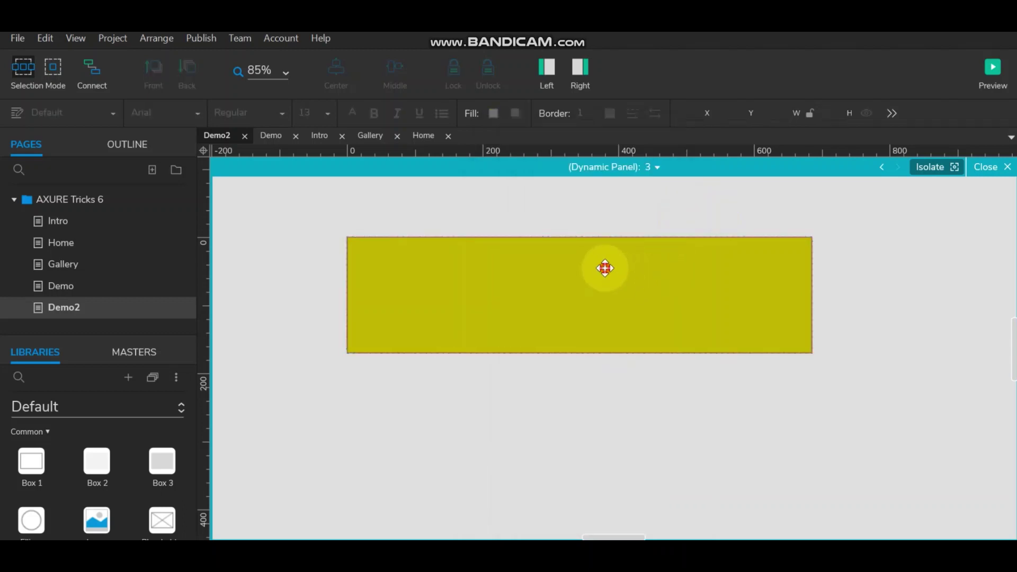
# Label the state boxes with their numbers, such as 1 in state 1, and exit to Demo2.
pyautogui.doubleClick(605, 268)
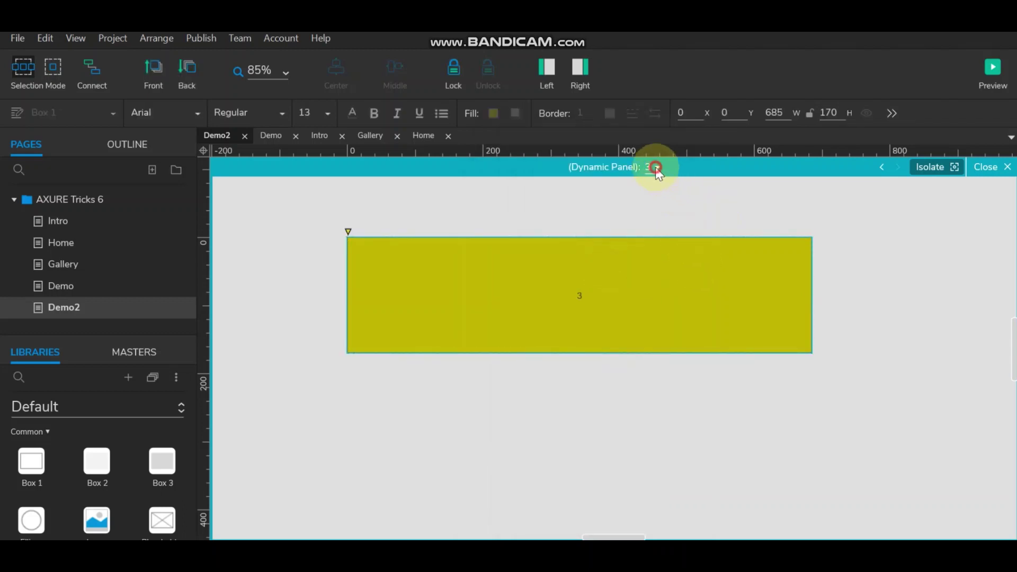
pyautogui.click(656, 167)
pyautogui.click(672, 209)
pyautogui.doubleClick(586, 290)
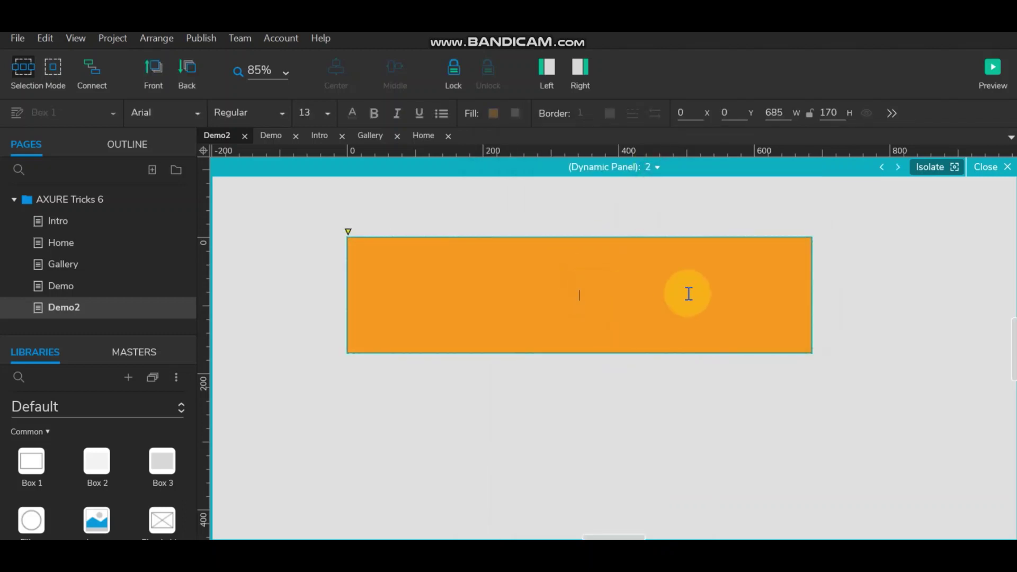
pyautogui.click(656, 167)
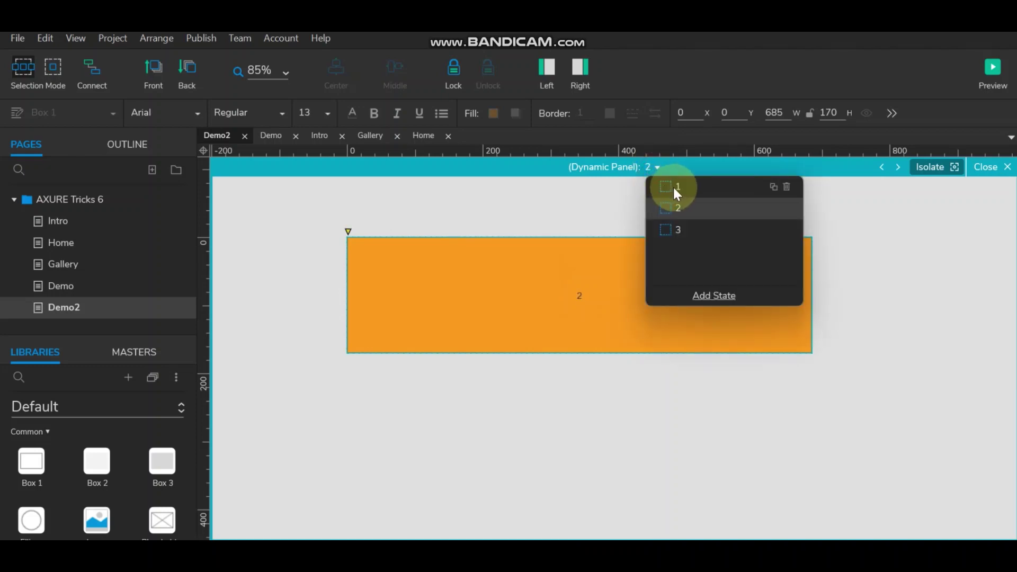
pyautogui.click(673, 186)
pyautogui.click(596, 279)
pyautogui.write('1')
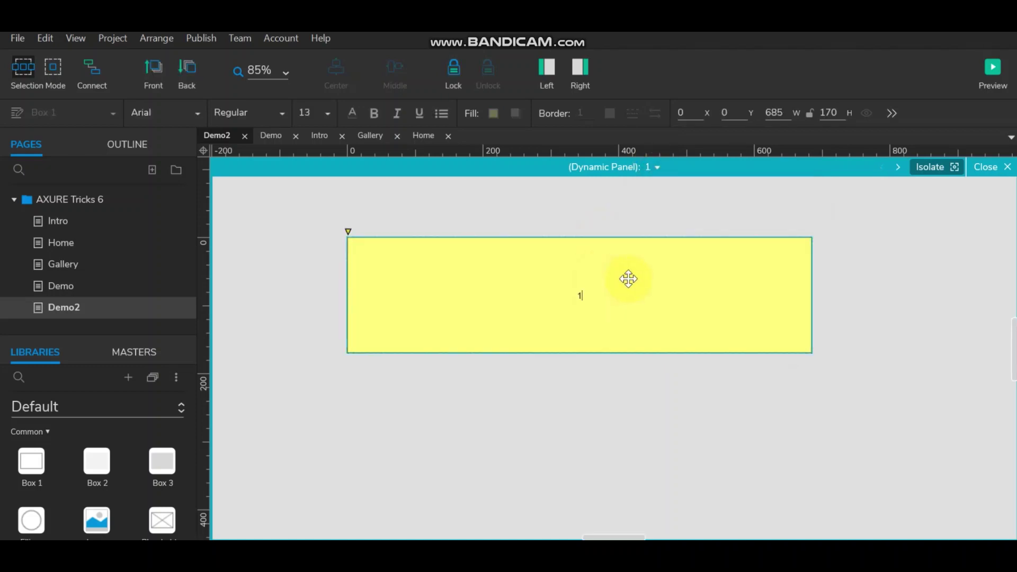
pyautogui.click(756, 202)
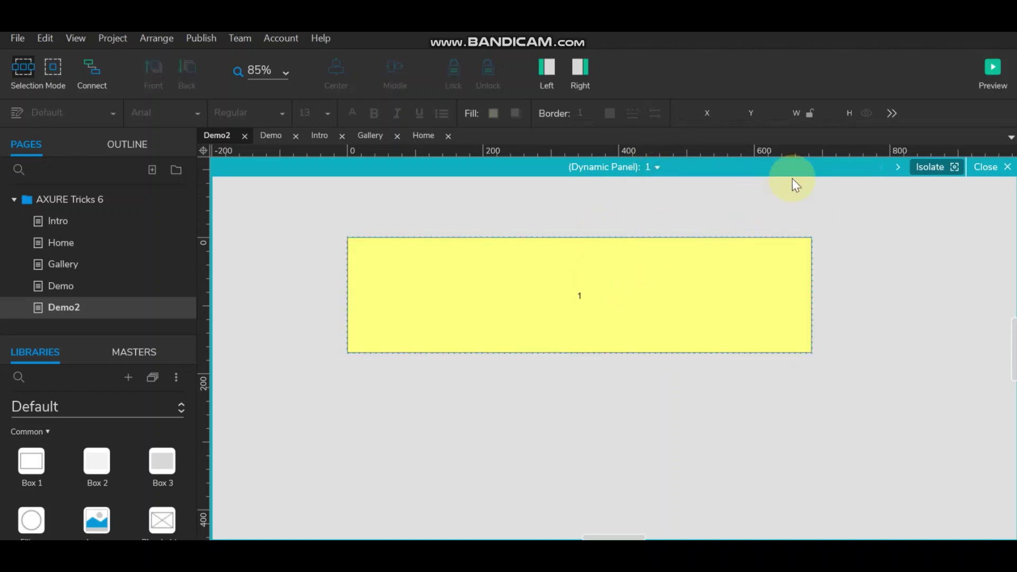
pyautogui.click(984, 167)
pyautogui.click(432, 215)
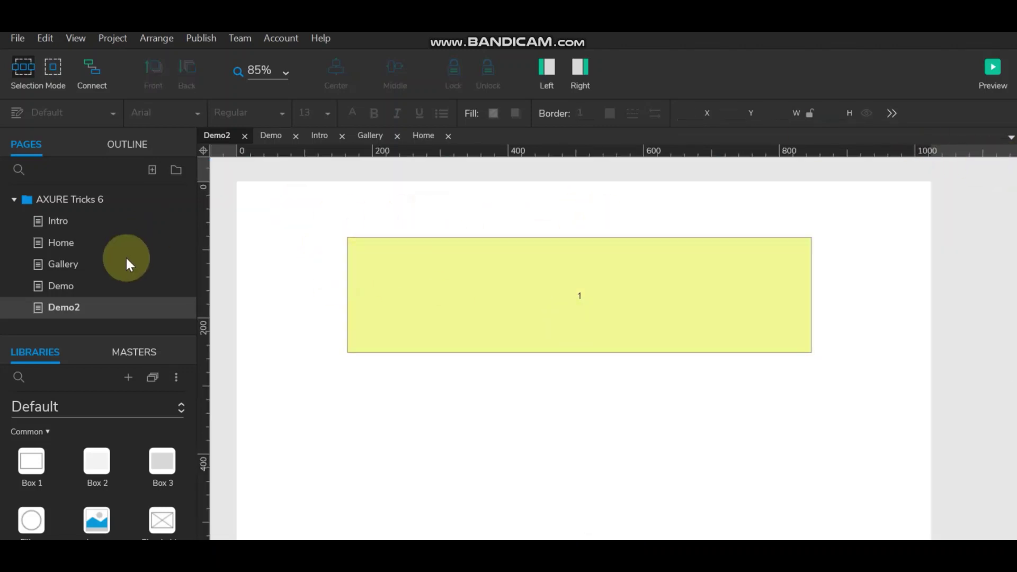
# On the Demo page, select box A and start a new interaction in its Interactions pane.
pyautogui.click(72, 287)
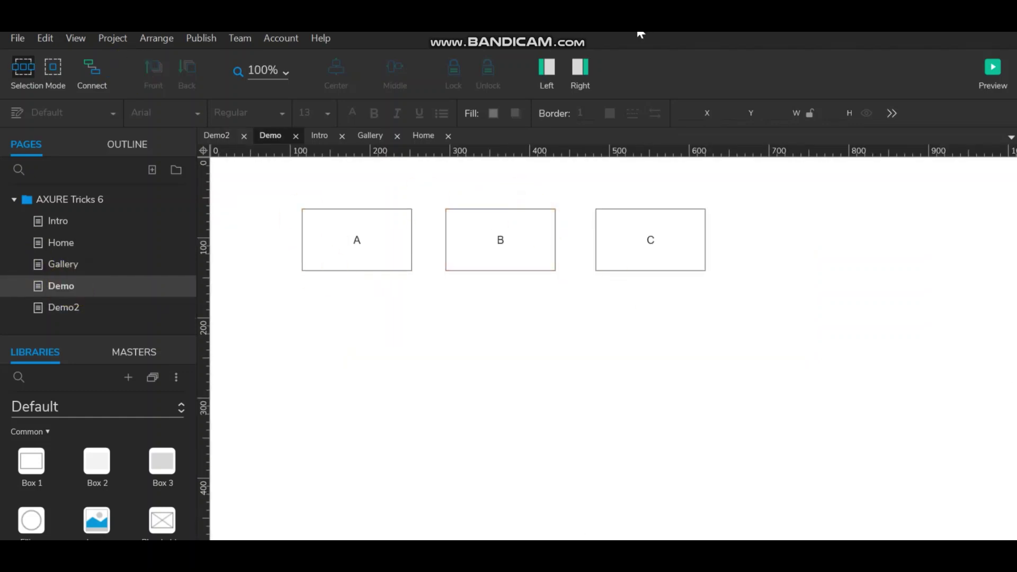
pyautogui.click(542, 64)
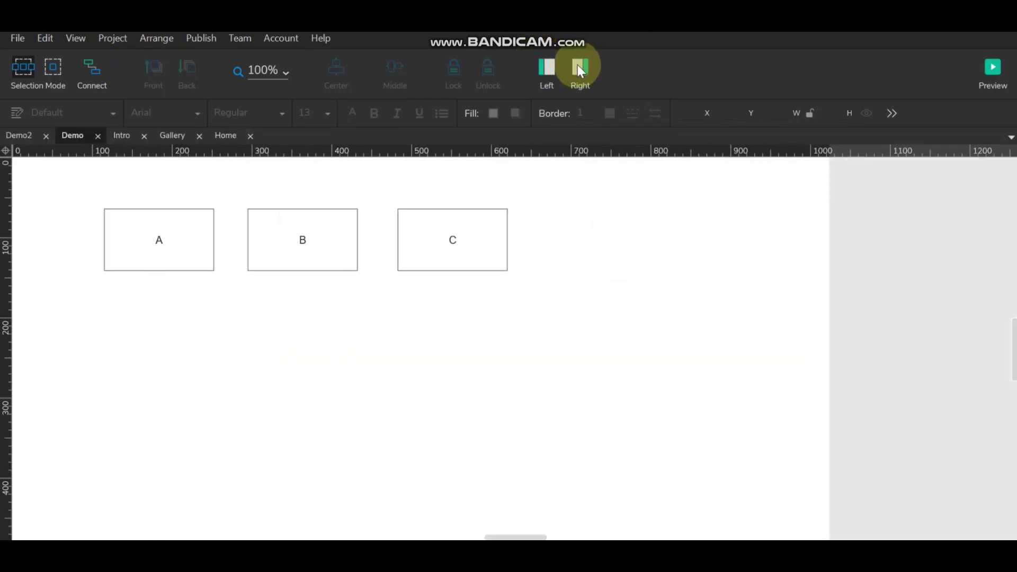
pyautogui.scroll(-1, 602, 301)
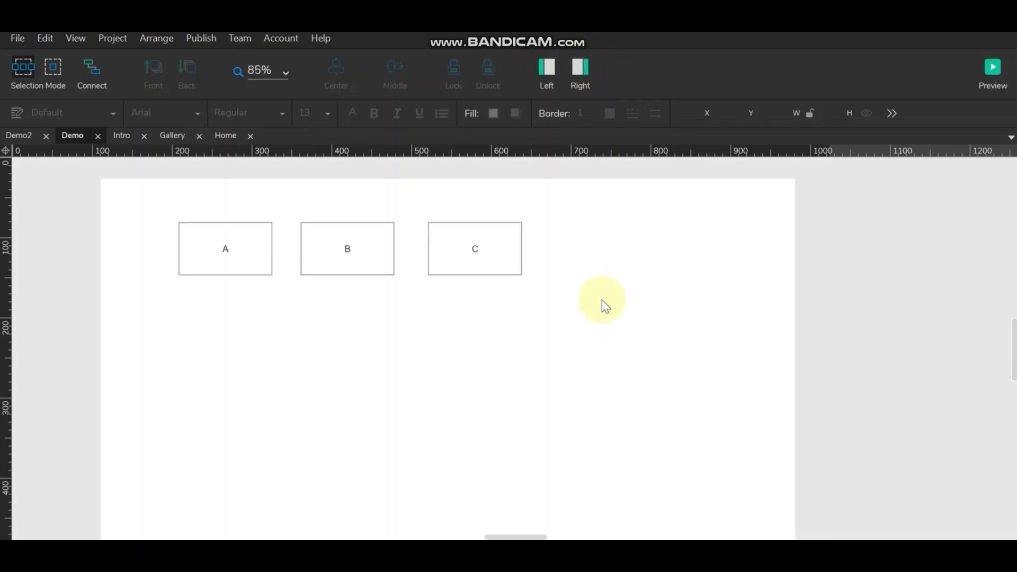
pyautogui.click(583, 71)
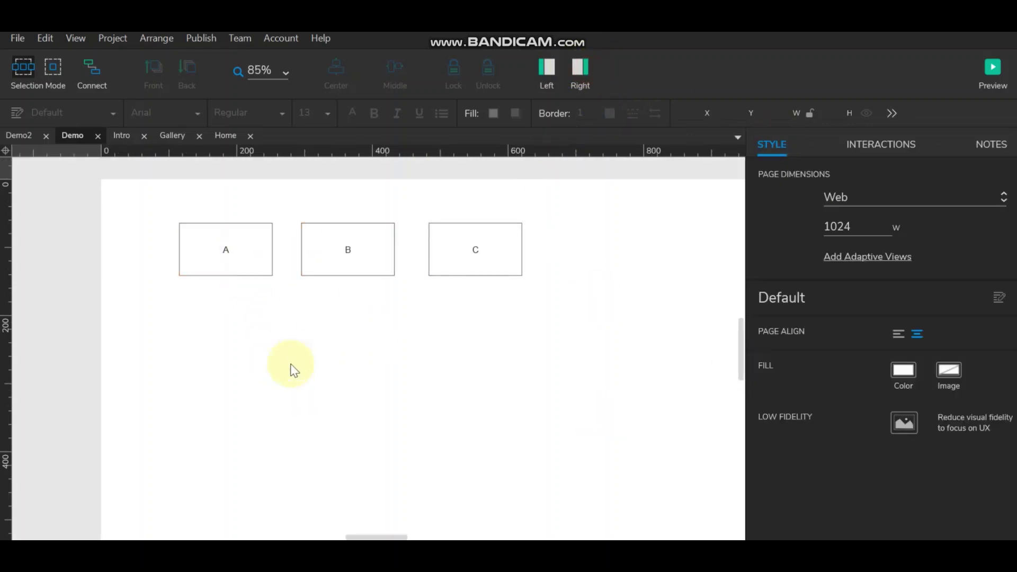
pyautogui.click(209, 255)
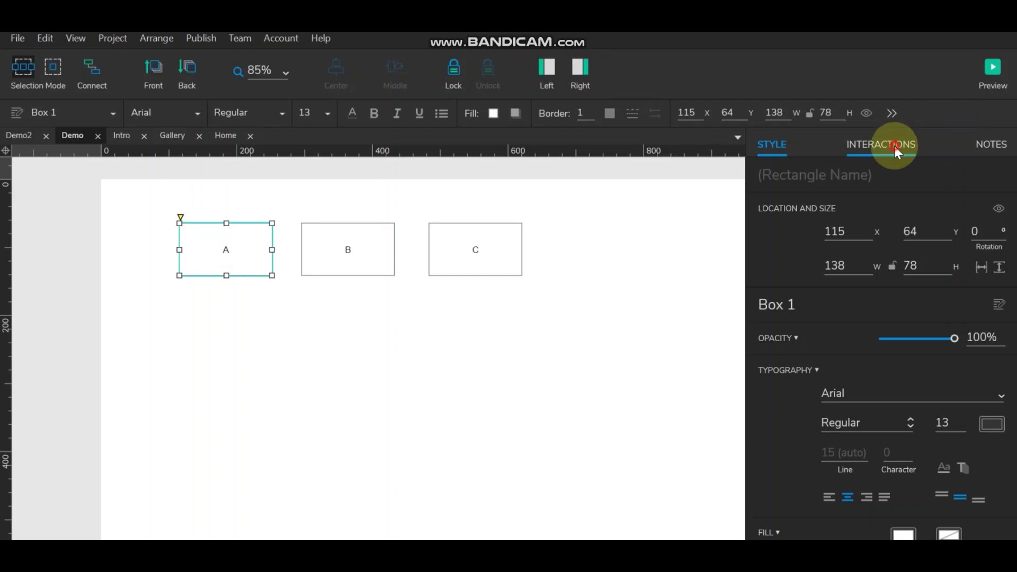
pyautogui.click(894, 145)
pyautogui.click(895, 234)
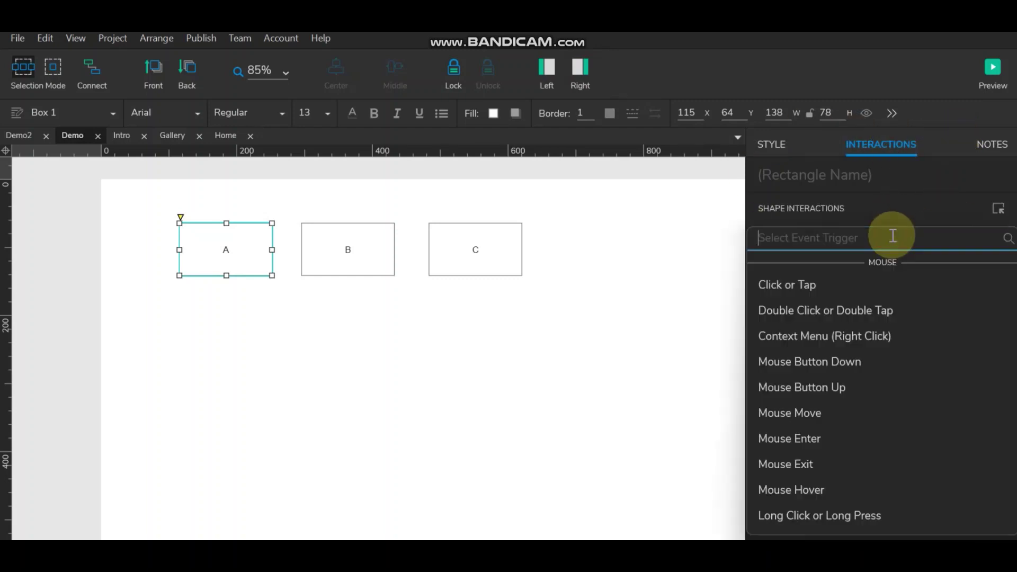
# Make box A's interaction fire on Click or Tap with a Set Variable Value action.
pyautogui.click(828, 284)
pyautogui.doubleClick(806, 227)
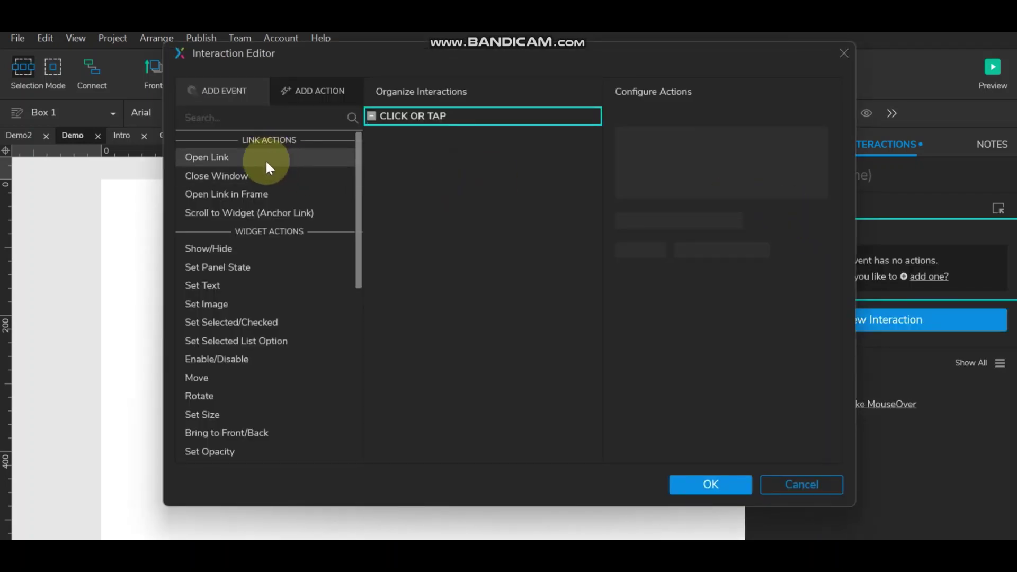
pyautogui.scroll(-3, 280, 379)
pyautogui.scroll(-2, 278, 371)
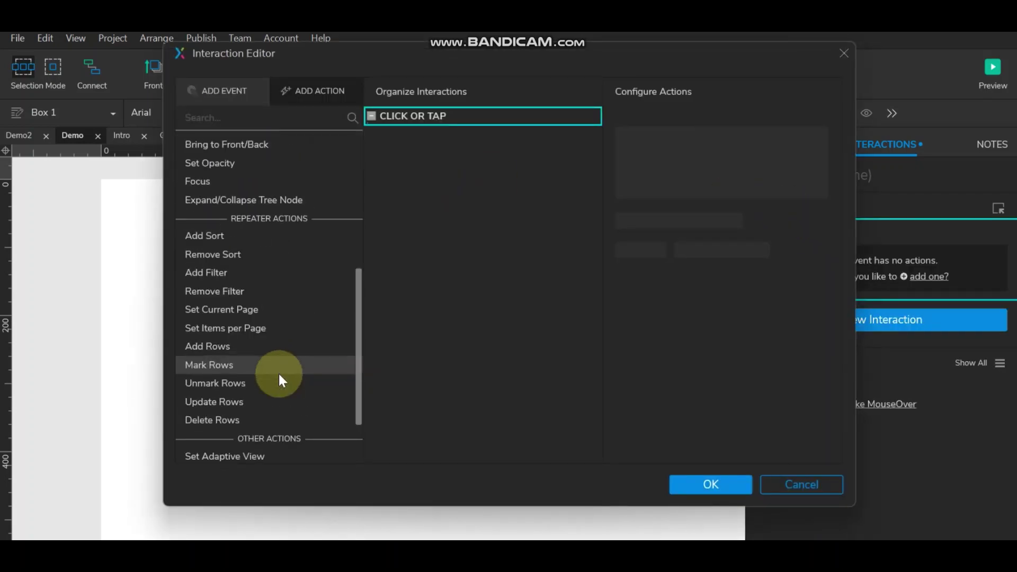
pyautogui.scroll(-2, 278, 372)
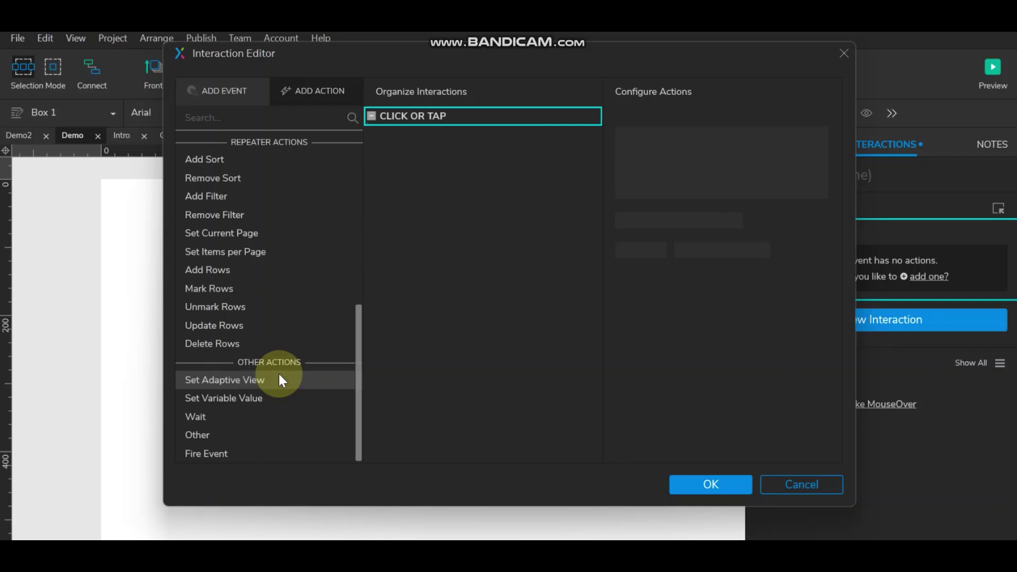
pyautogui.click(267, 398)
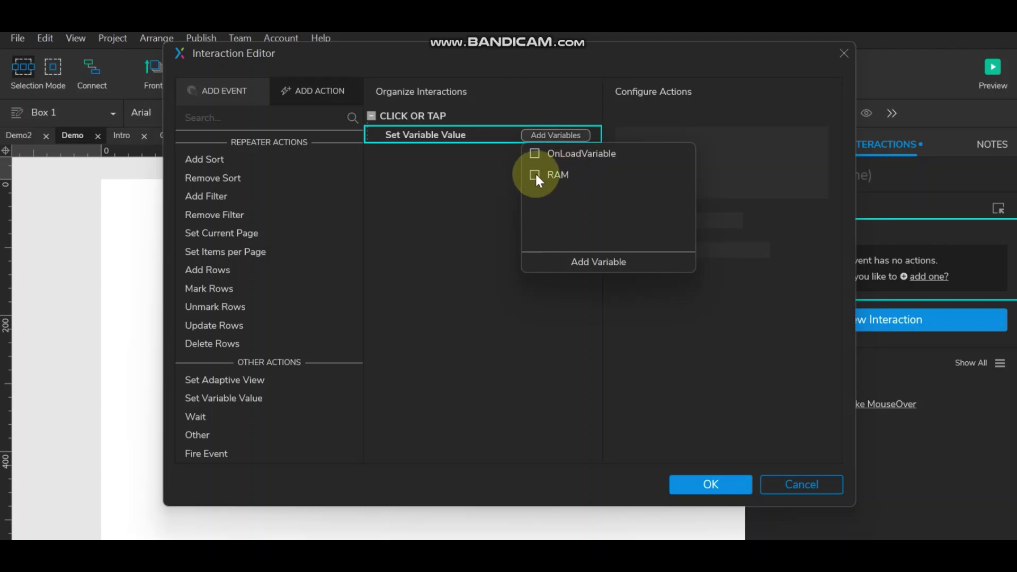
# Create a new global variable named ADP.
pyautogui.click(580, 258)
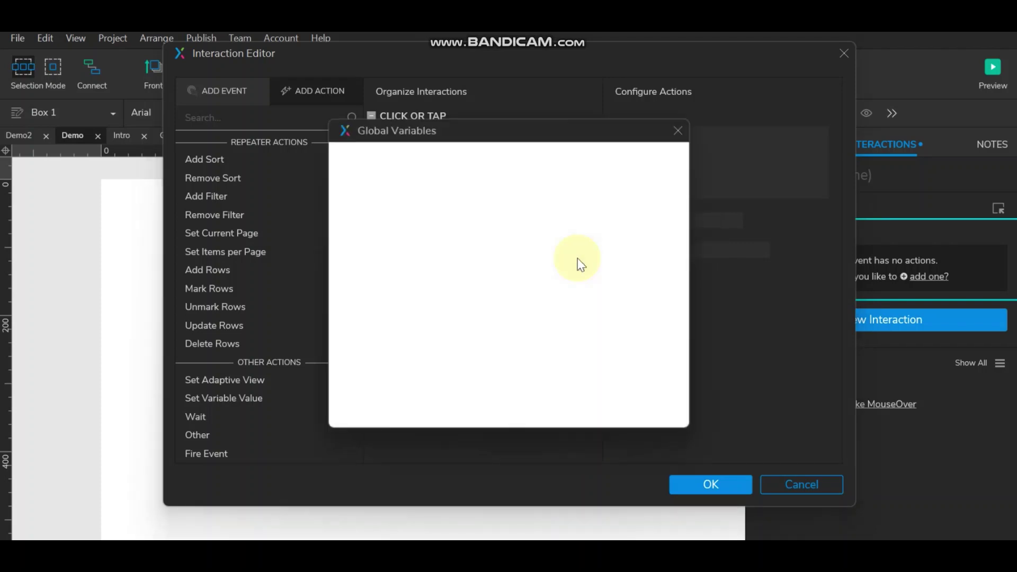
pyautogui.click(367, 222)
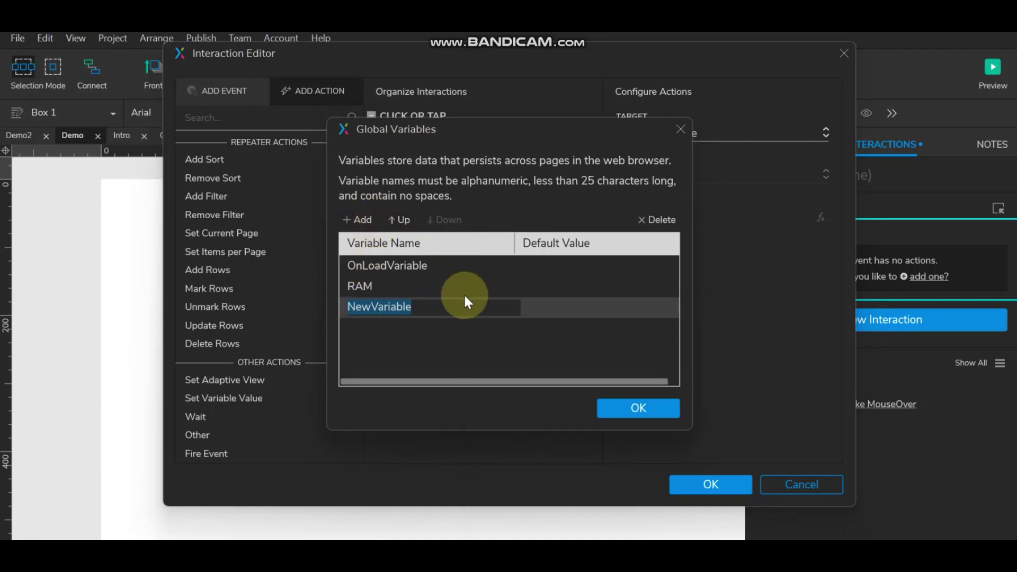
pyautogui.write('ADP')
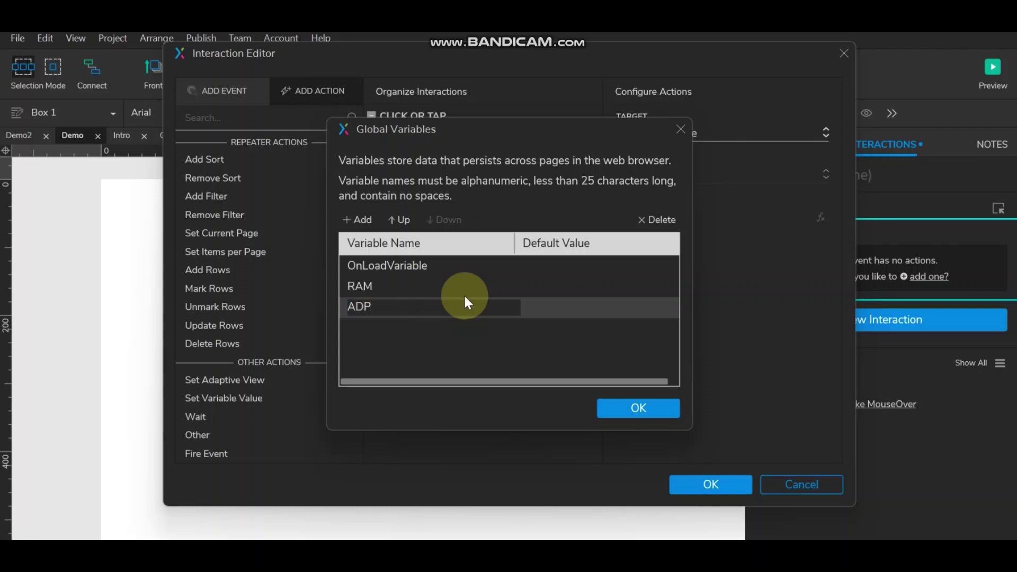
pyautogui.press('Return')
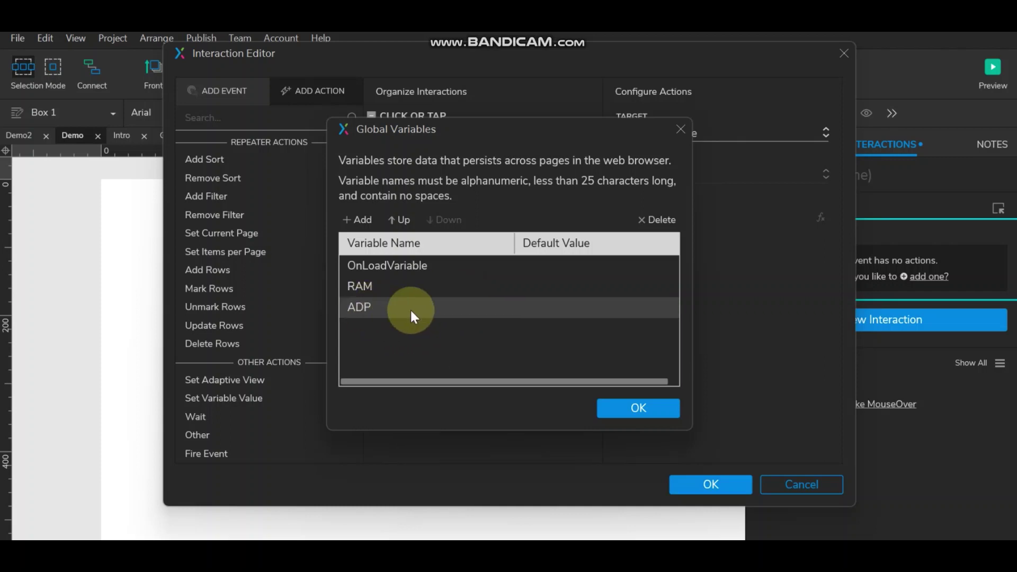
pyautogui.click(644, 408)
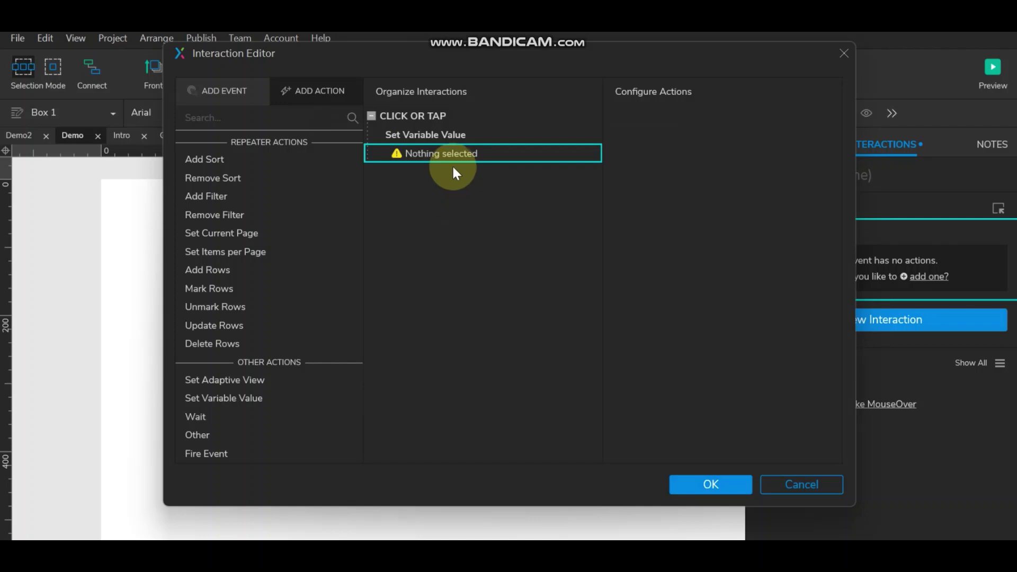
# Point the Set Variable Value action at ADP, set to value, with VALUE 1.
pyautogui.click(447, 135)
pyautogui.click(444, 151)
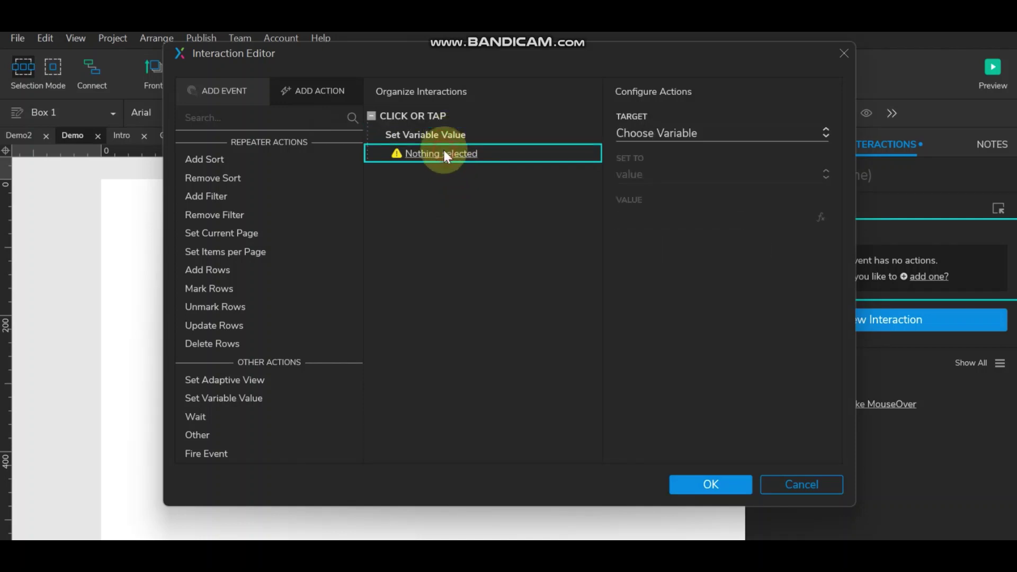
pyautogui.click(688, 132)
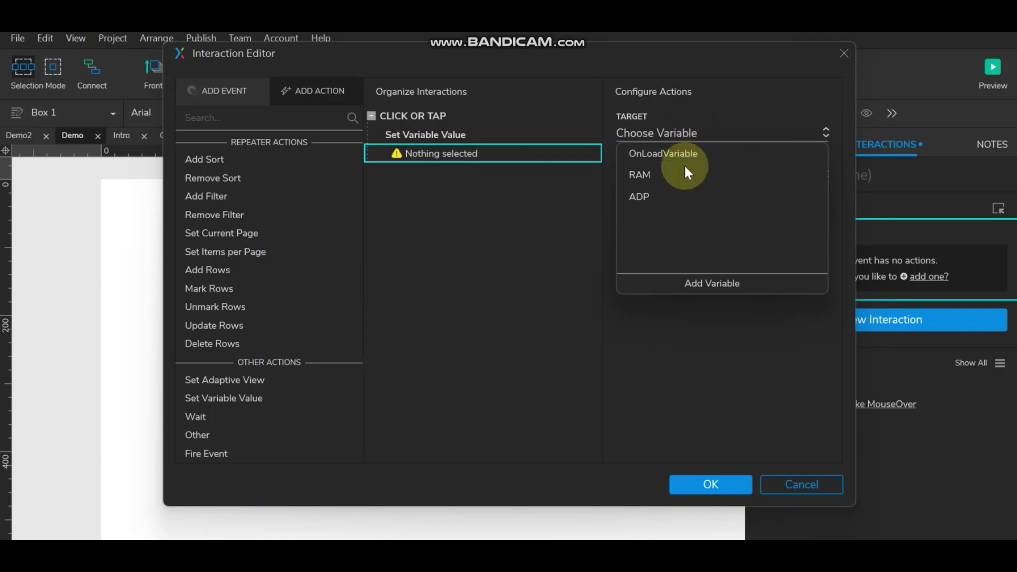
pyautogui.click(639, 195)
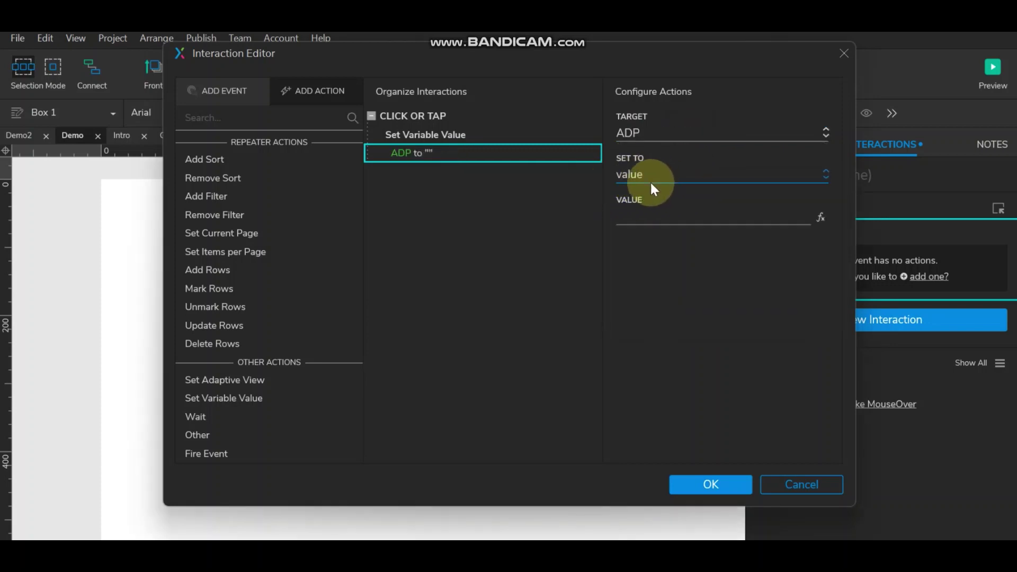
pyautogui.click(651, 185)
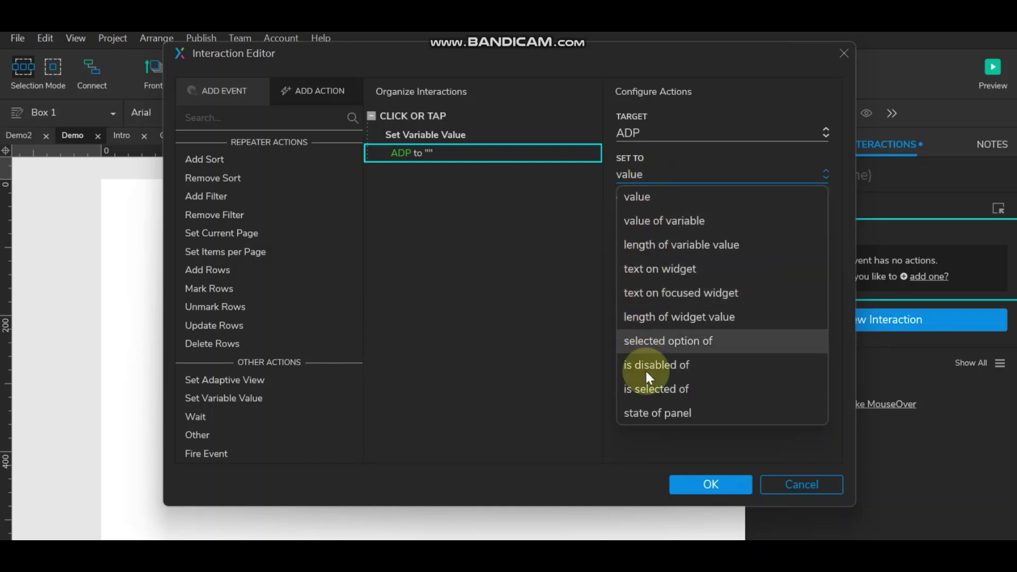
pyautogui.click(634, 198)
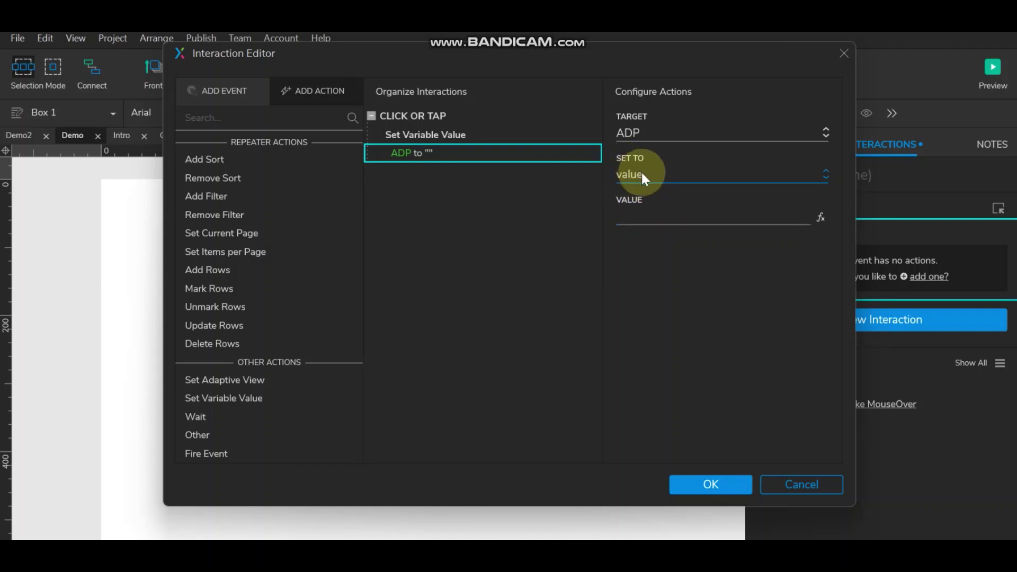
pyautogui.click(652, 177)
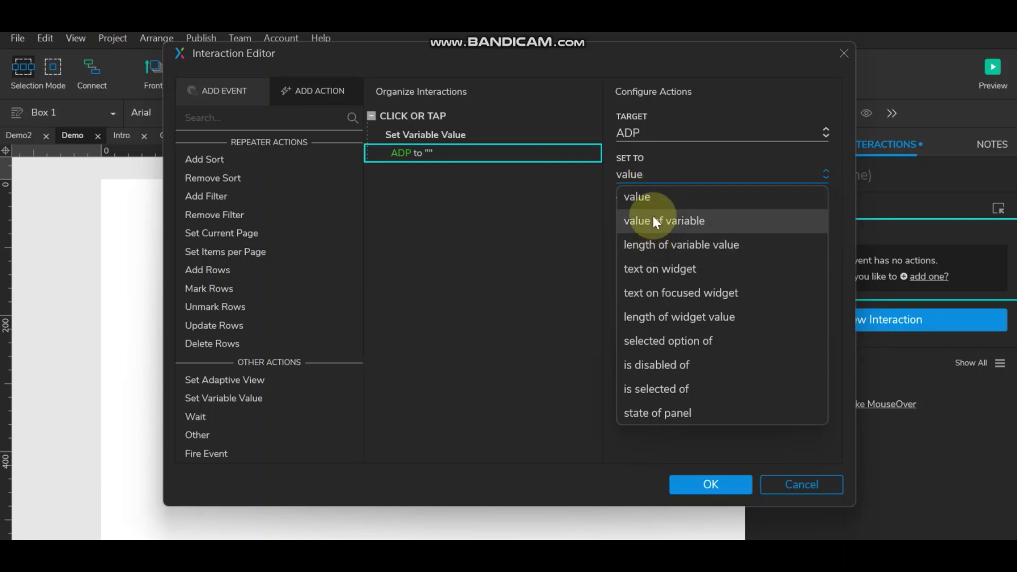
pyautogui.click(651, 201)
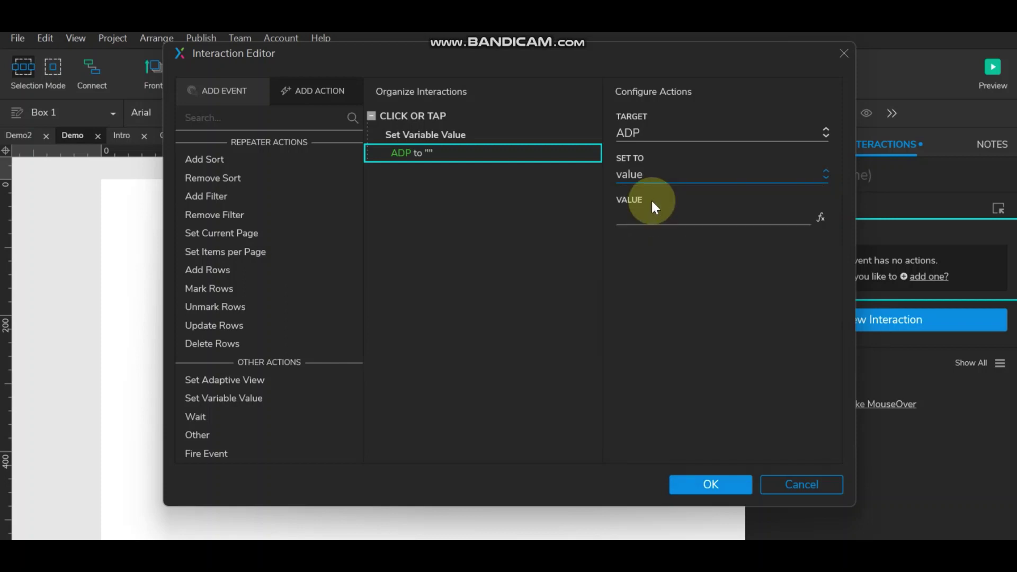
pyautogui.write('1')
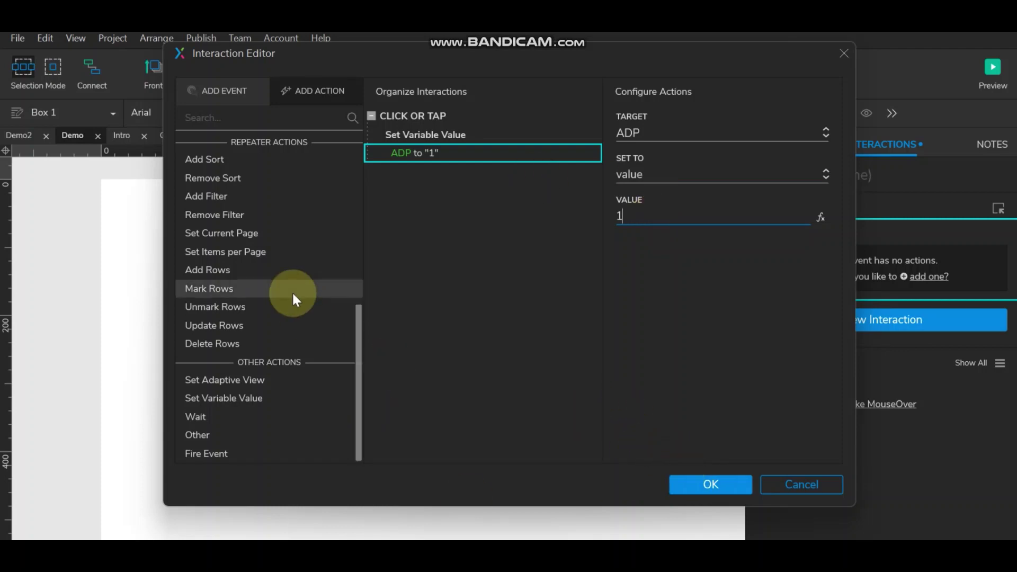
pyautogui.scroll(5, 291, 286)
pyautogui.scroll(3, 291, 279)
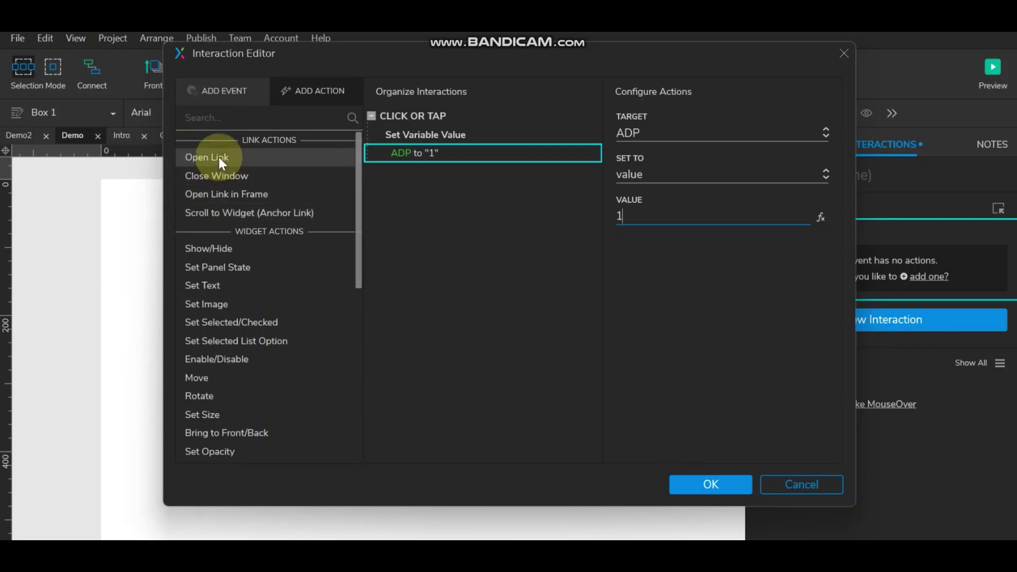
# Add an Open Link action to the Demo2 page and save the interaction with OK.
pyautogui.click(186, 156)
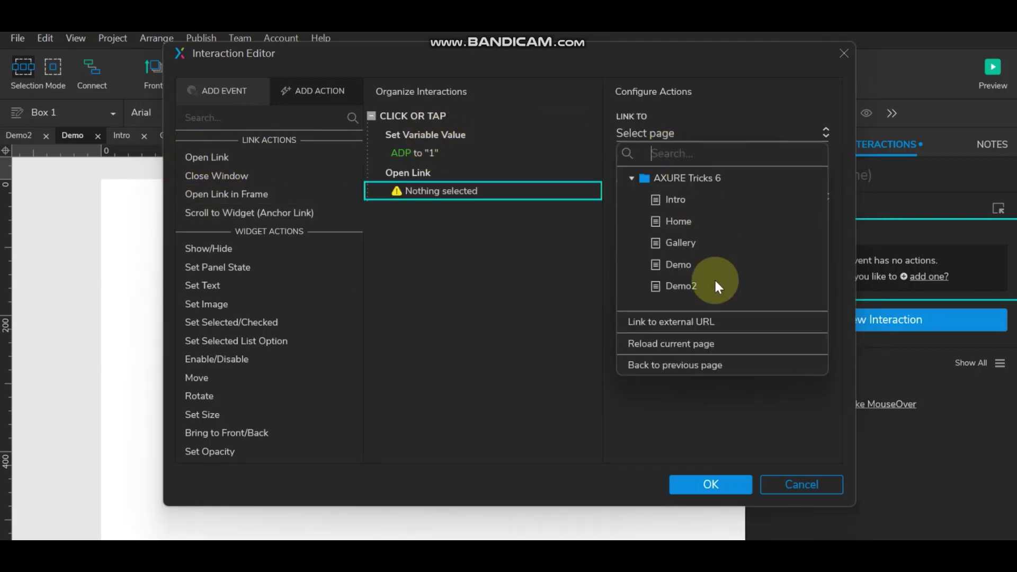
pyautogui.click(690, 286)
pyautogui.click(715, 484)
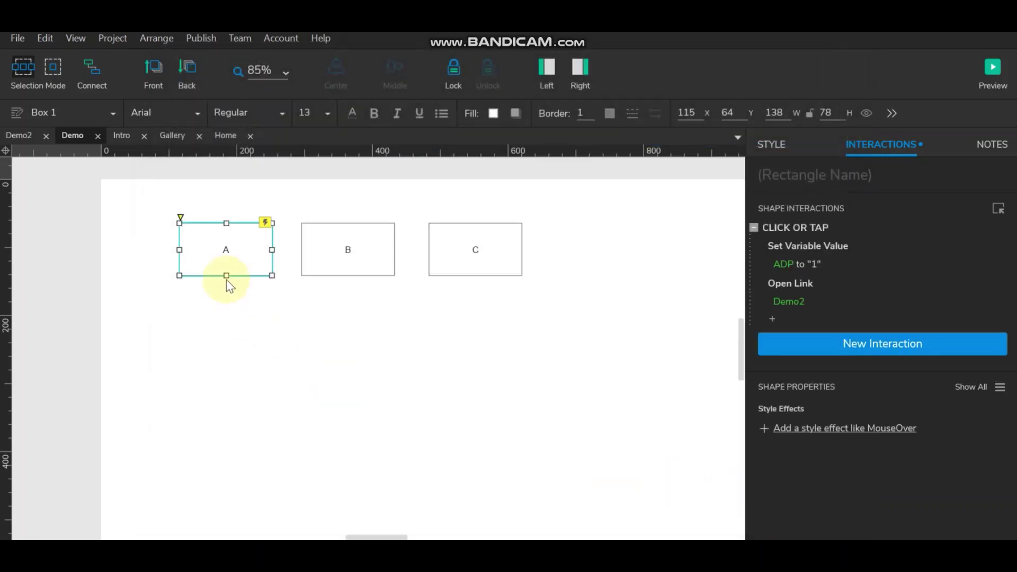
pyautogui.click(313, 340)
# Copy box A's Click or Tap interaction onto box B and change its ADP value to 2.
pyautogui.click(240, 257)
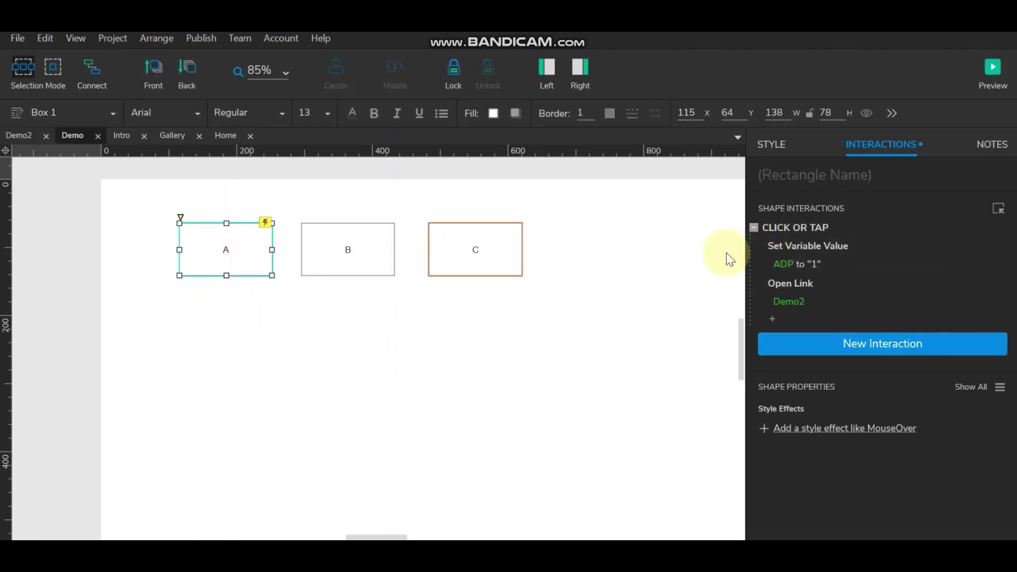
pyautogui.click(806, 226)
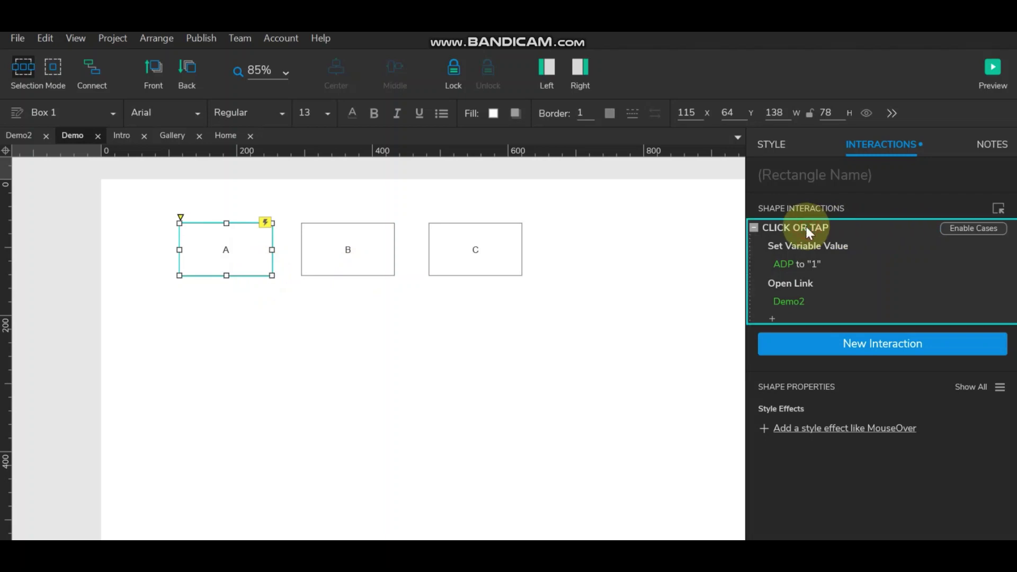
pyautogui.click(350, 227)
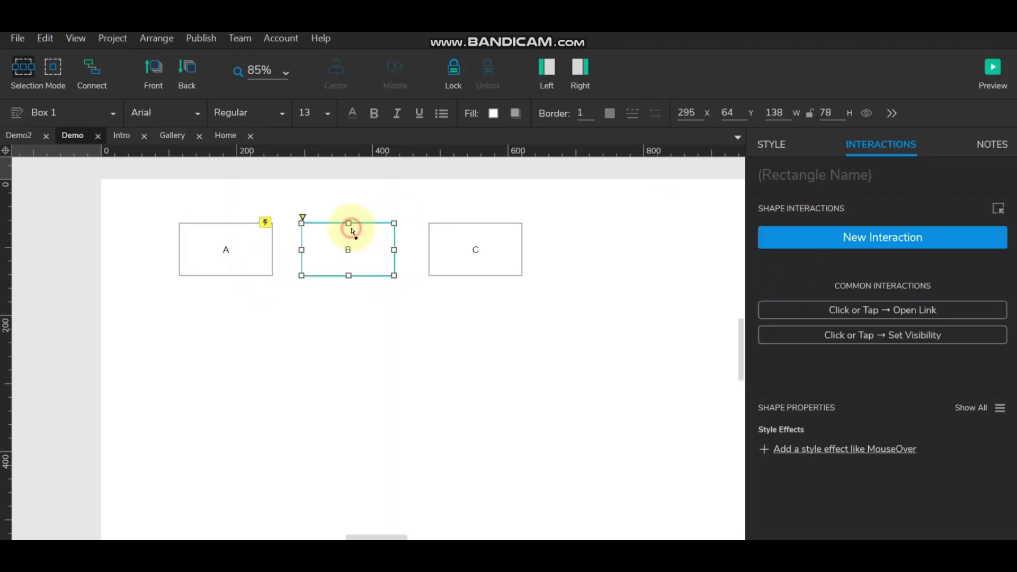
pyautogui.hotkey('ctrl', 'v')
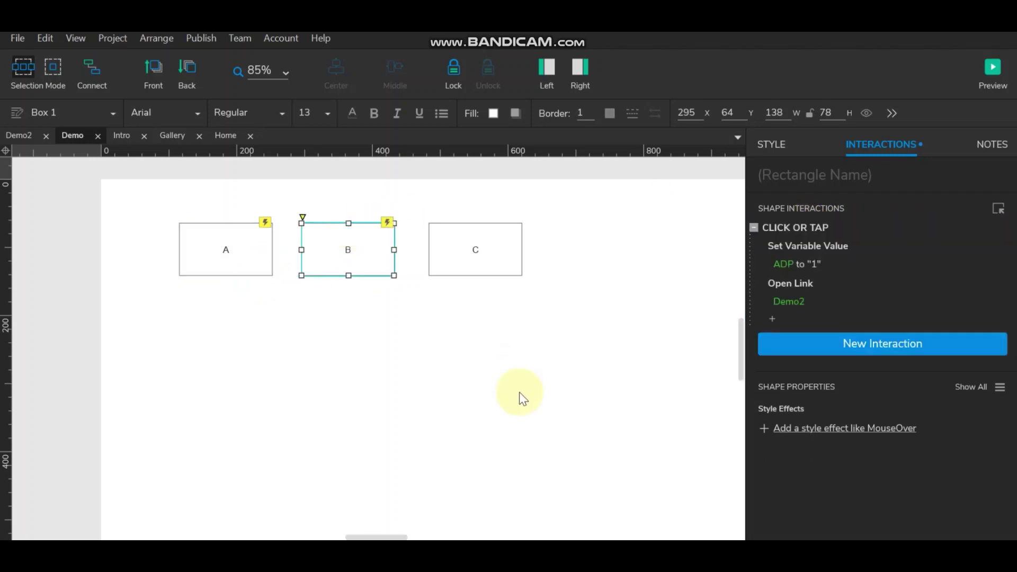
pyautogui.click(812, 268)
pyautogui.click(782, 384)
pyautogui.moveTo(748, 388); pyautogui.dragTo(733, 395)
pyautogui.write('2')
pyautogui.click(977, 416)
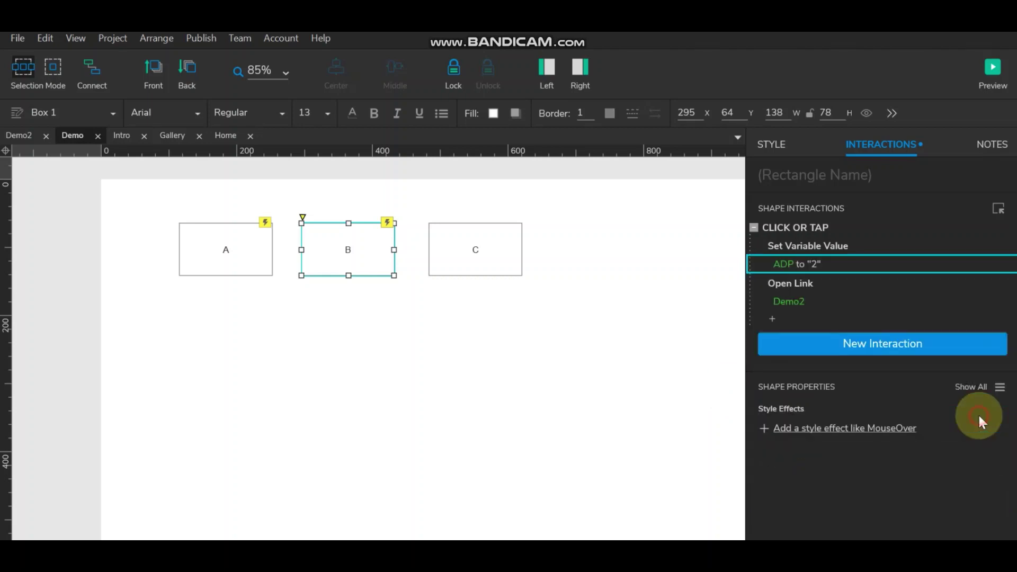
# Paste the interaction onto box C and change its ADP value to 3.
pyautogui.click(511, 272)
pyautogui.hotkey('ctrl', 'v')
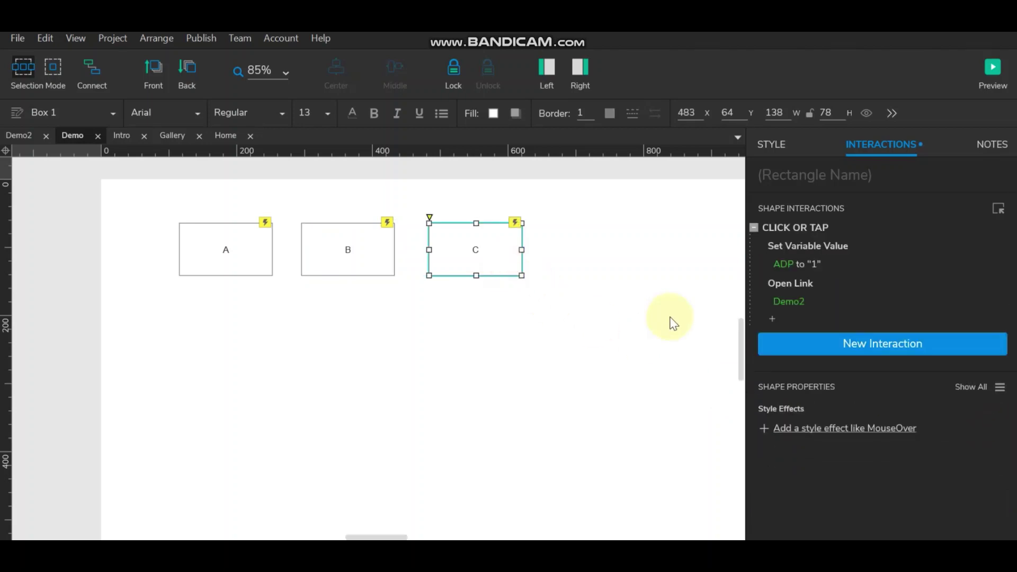
pyautogui.click(808, 265)
pyautogui.click(794, 386)
pyautogui.write('3')
pyautogui.click(962, 414)
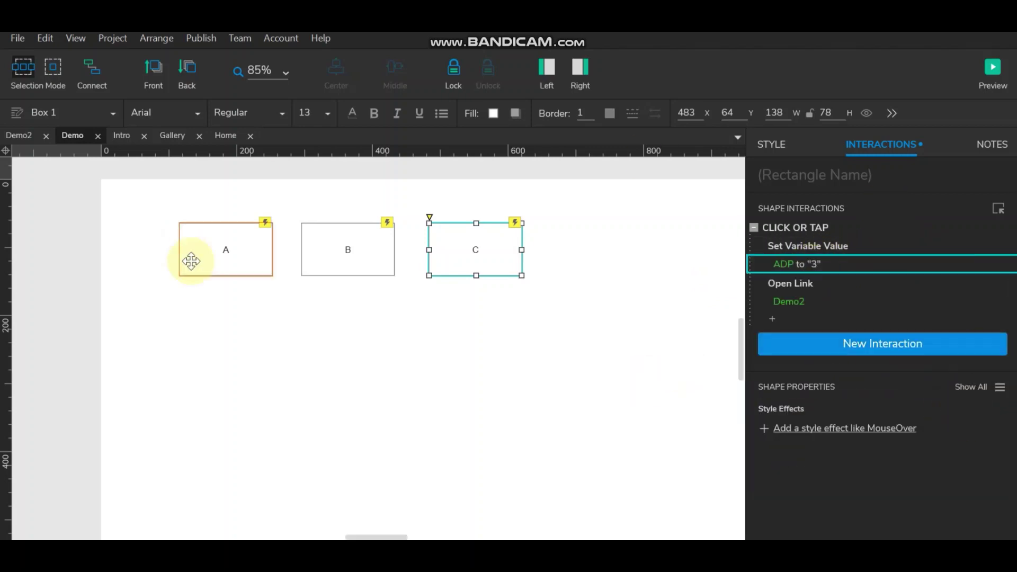
# Verify boxes A, B and C set ADP to 1, 2 and 3.
pyautogui.click(245, 248)
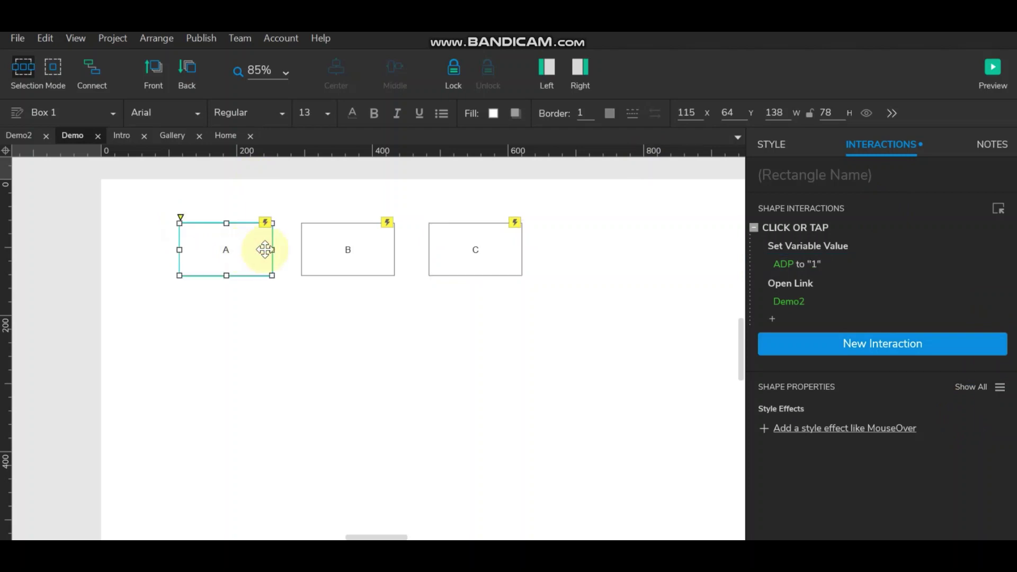
pyautogui.click(333, 247)
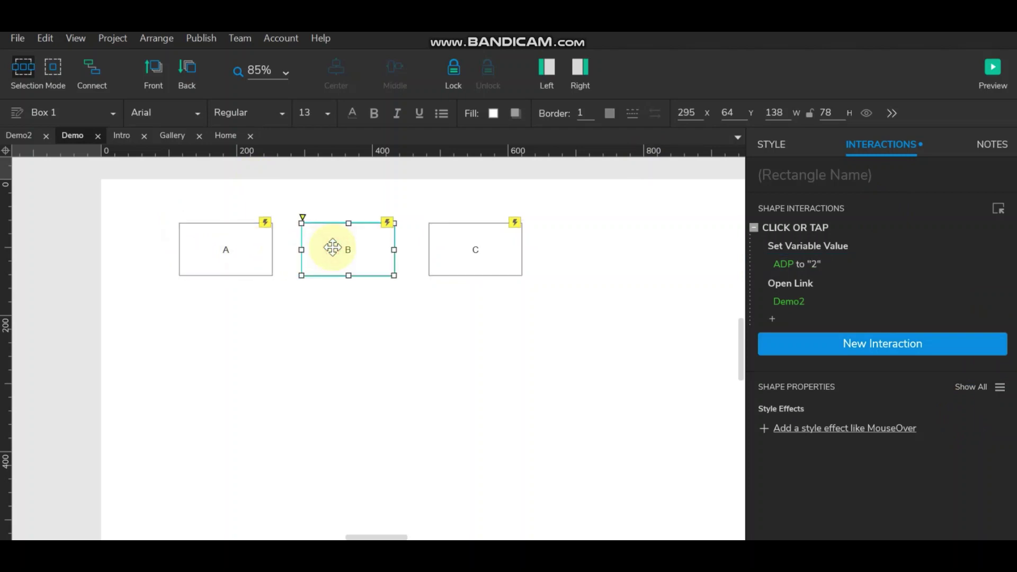
pyautogui.click(466, 247)
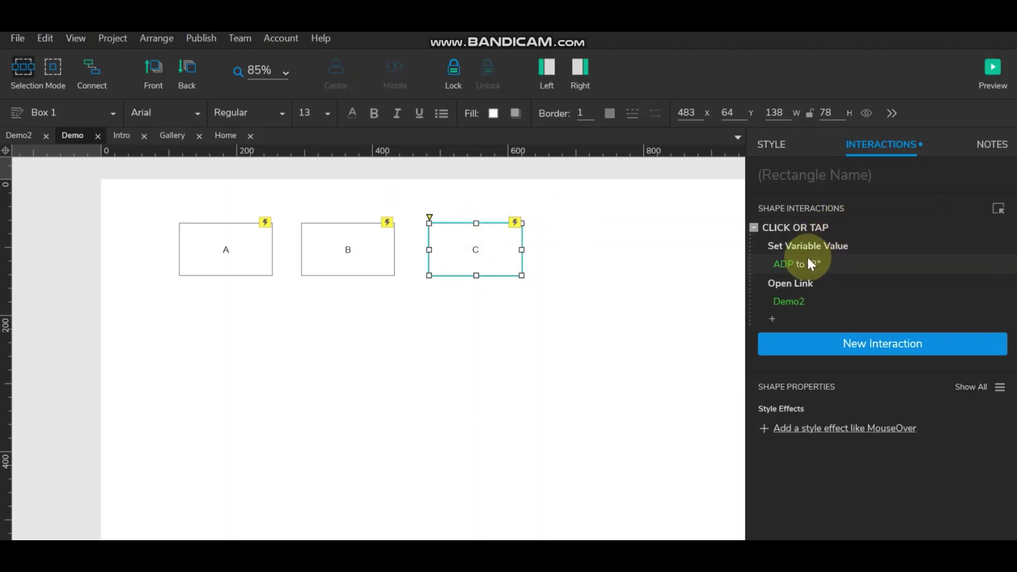
pyautogui.click(791, 268)
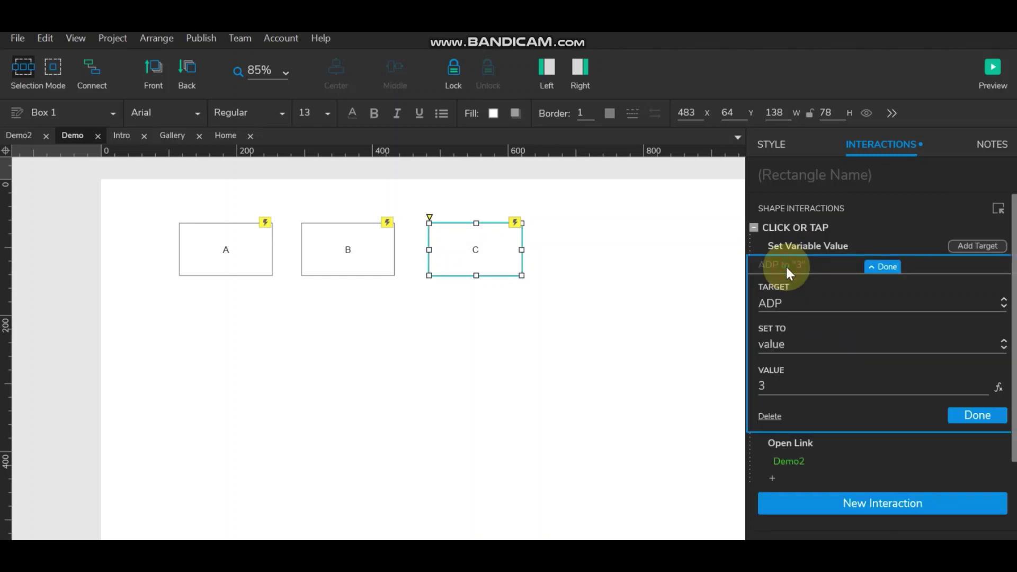
# Finish box C's variable action, then start a Page Loaded interaction on the Demo2 page.
pyautogui.click(972, 415)
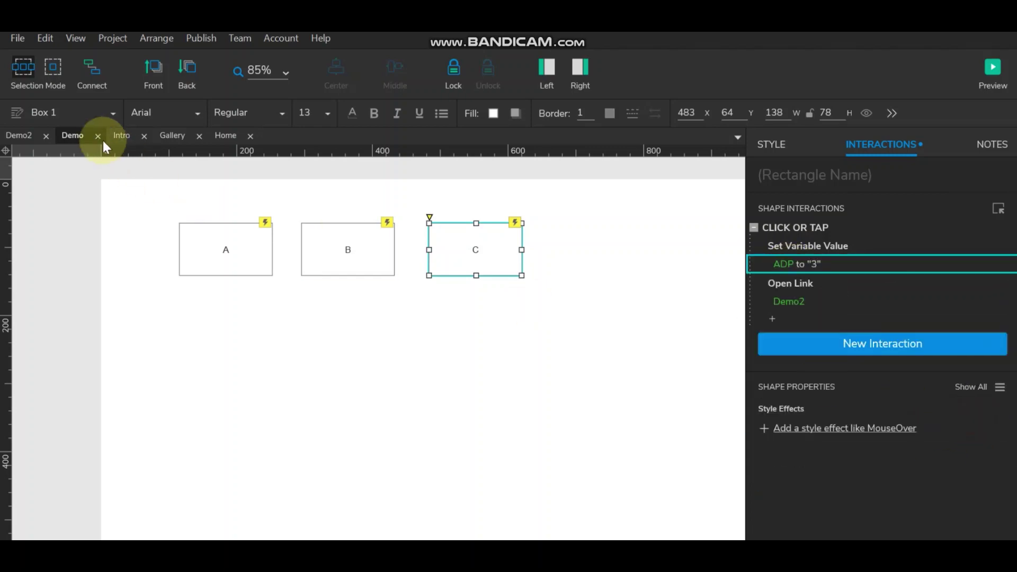
pyautogui.click(24, 136)
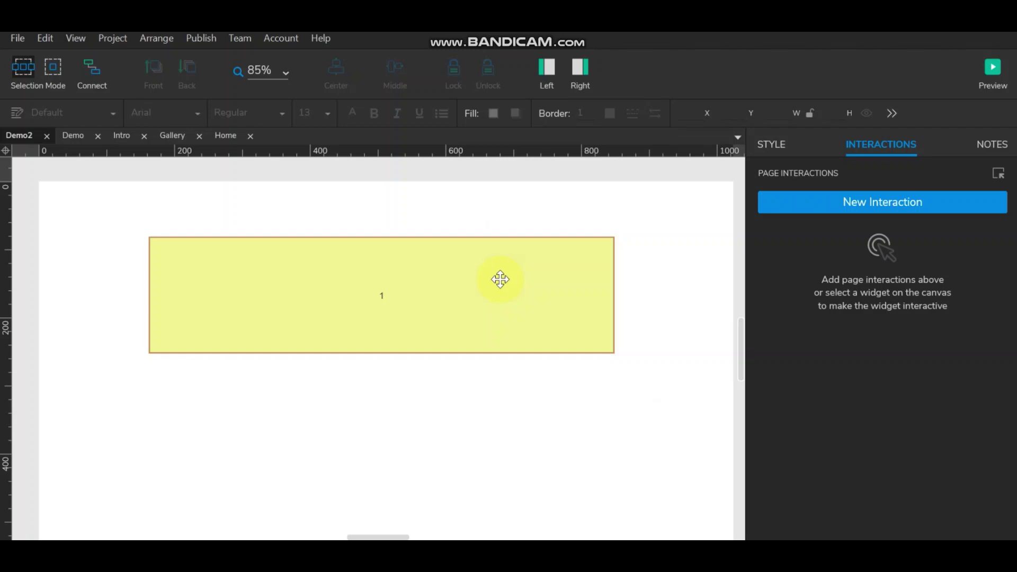
pyautogui.click(910, 203)
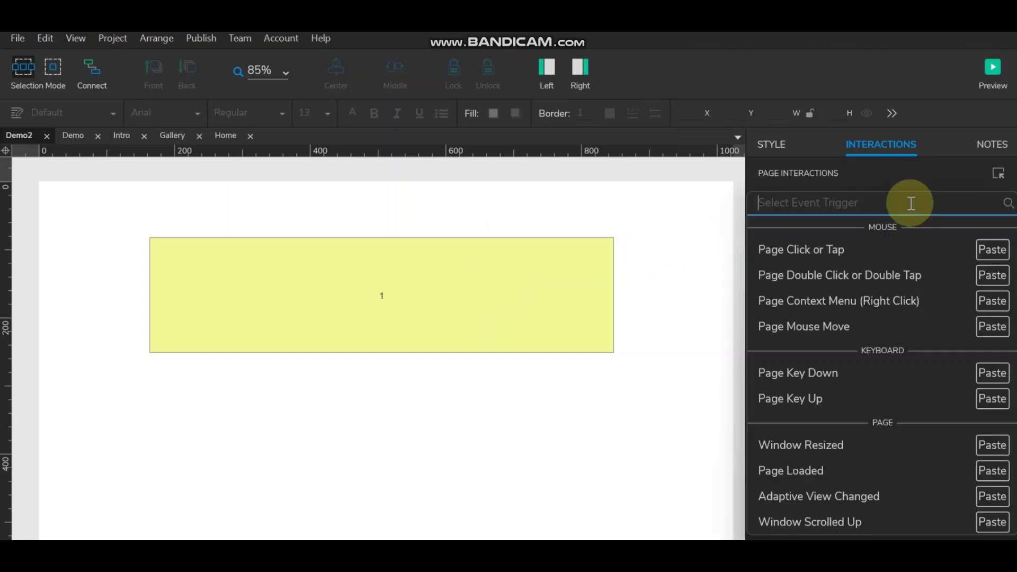
pyautogui.click(589, 213)
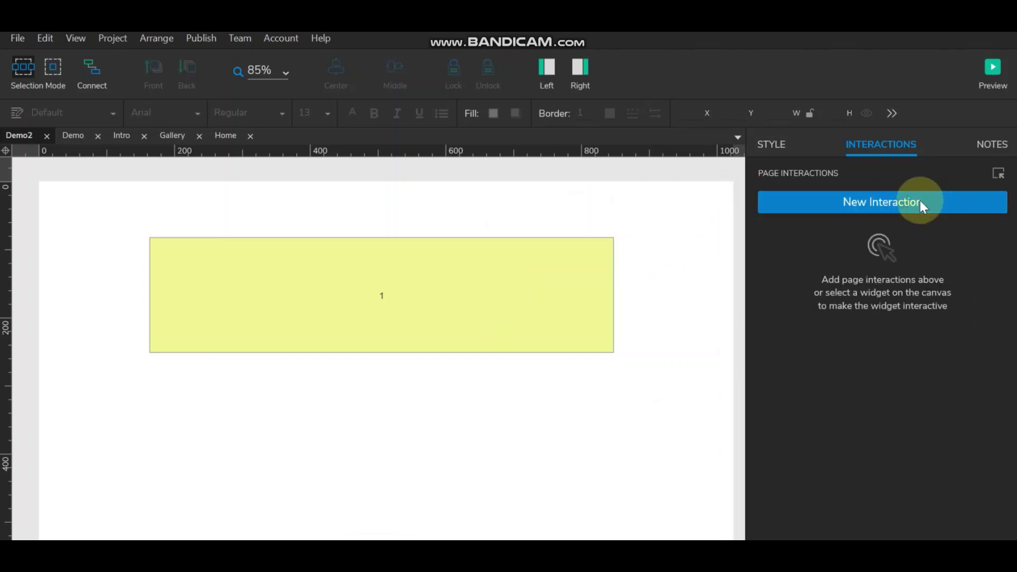
pyautogui.click(671, 251)
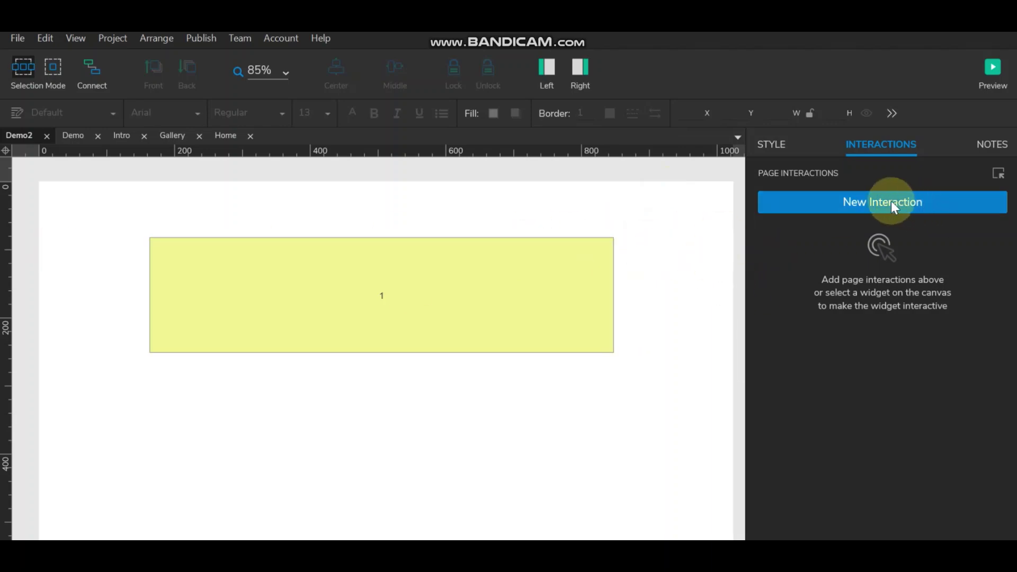
pyautogui.click(913, 204)
pyautogui.scroll(-1, 907, 413)
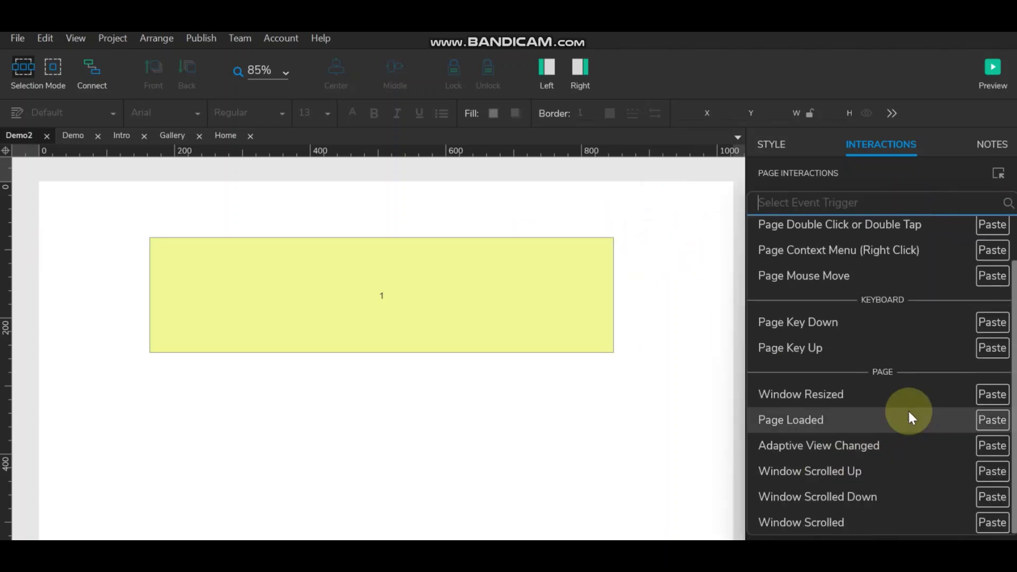
pyautogui.click(820, 427)
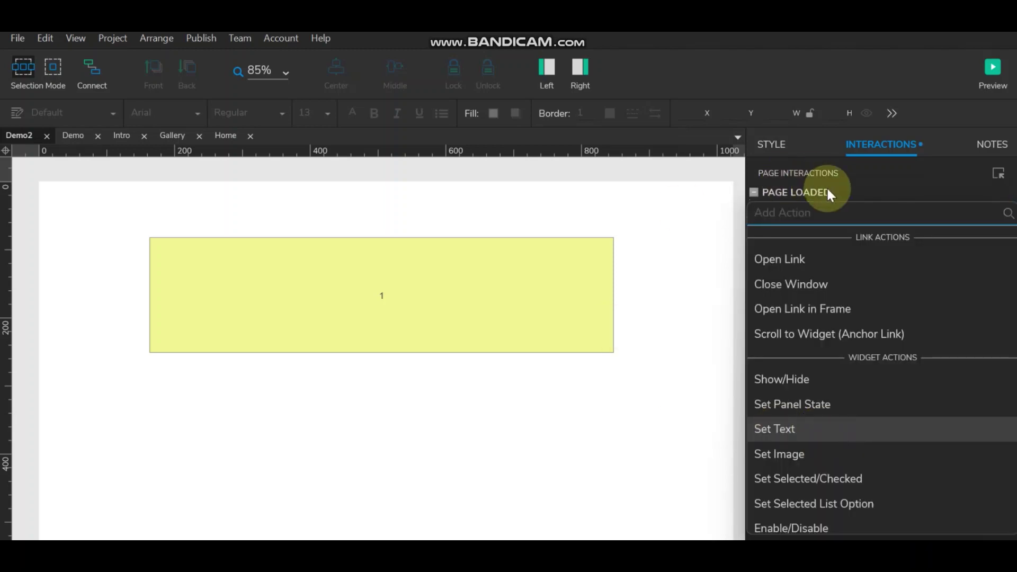
# Add a Set Panel State action targeting the Dynamic Panel, with its state set by Value.
pyautogui.doubleClick(818, 191)
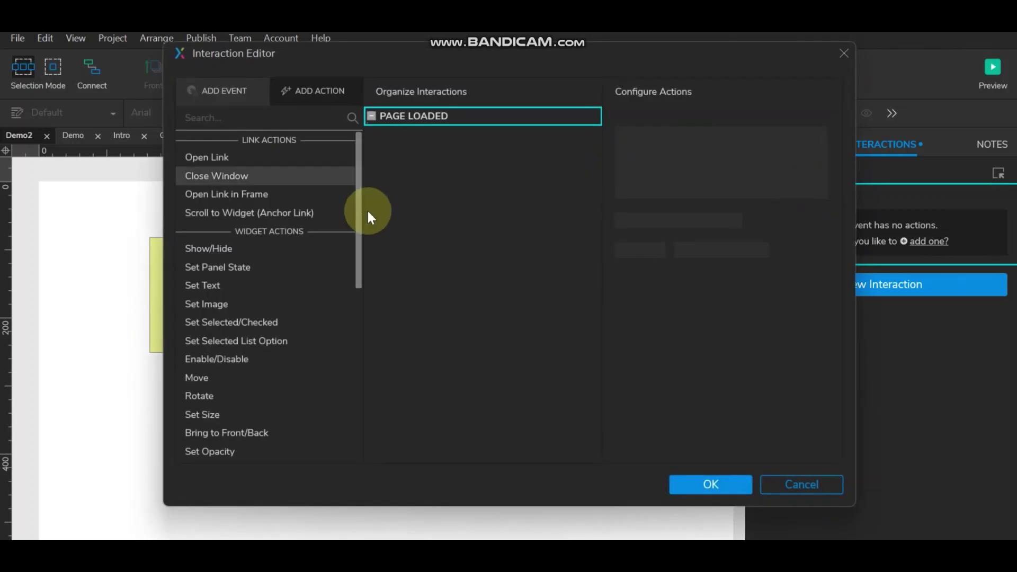
pyautogui.click(255, 267)
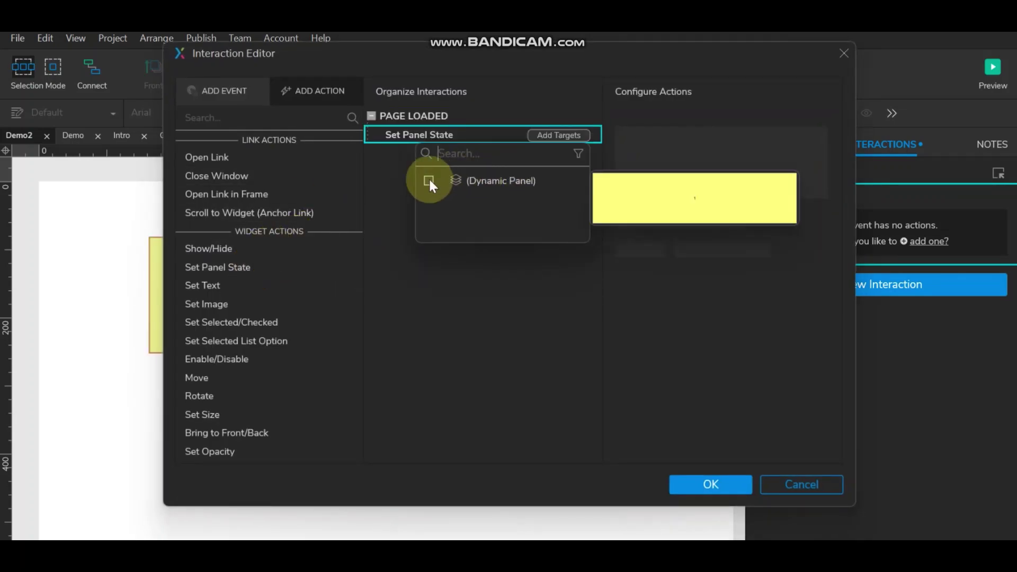
pyautogui.click(427, 179)
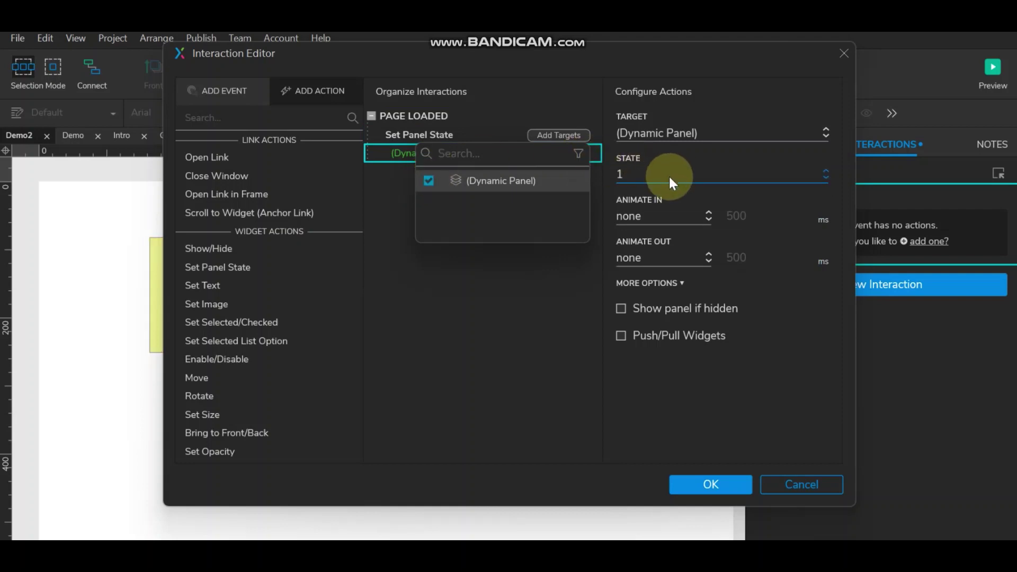
pyautogui.click(654, 176)
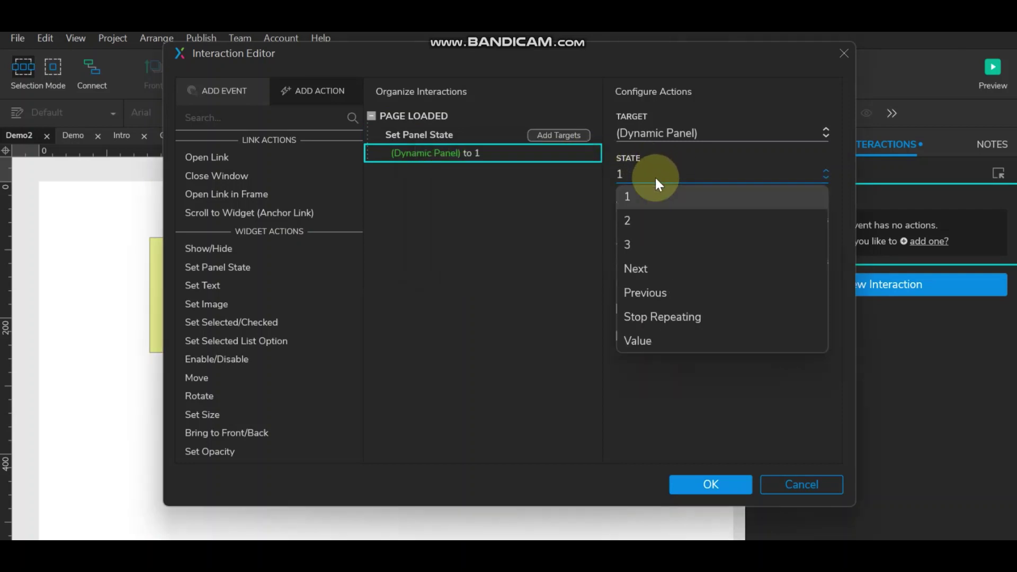
pyautogui.click(647, 340)
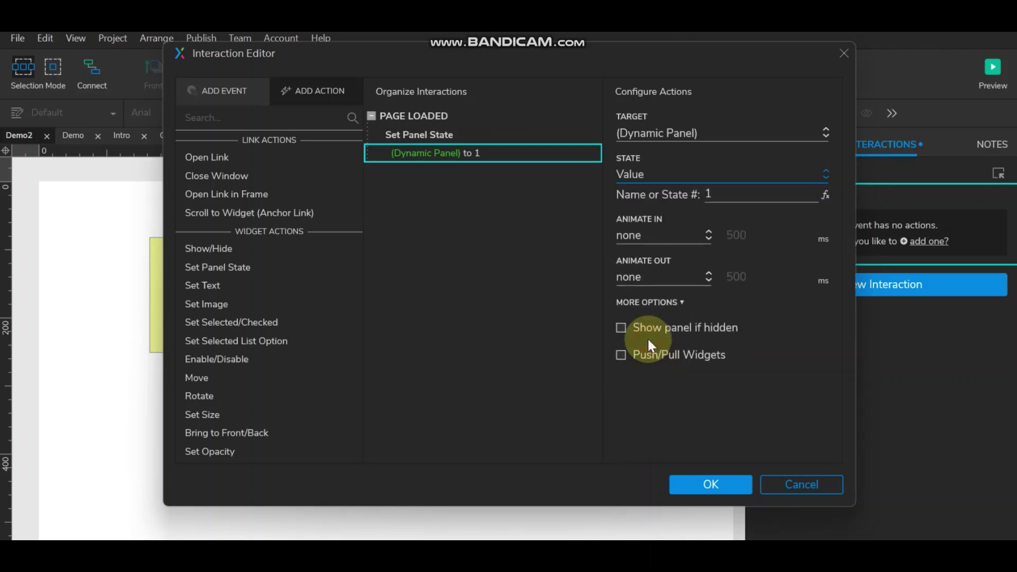
# Replace the value 1 with the [[ADP]] variable and save the Page Loaded interaction.
pyautogui.click(715, 193)
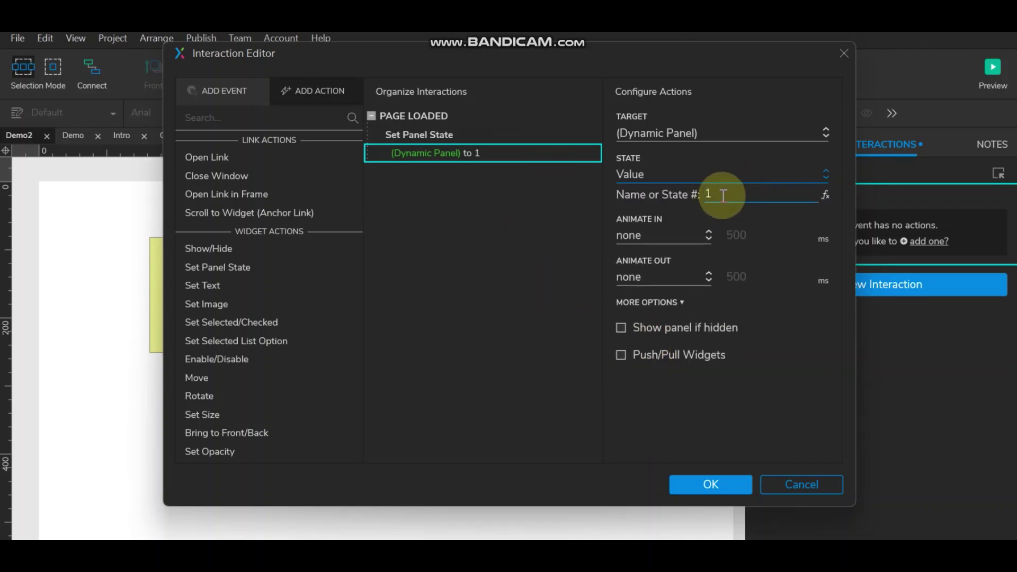
pyautogui.click(825, 194)
pyautogui.doubleClick(276, 220)
pyautogui.press('BackSpace')
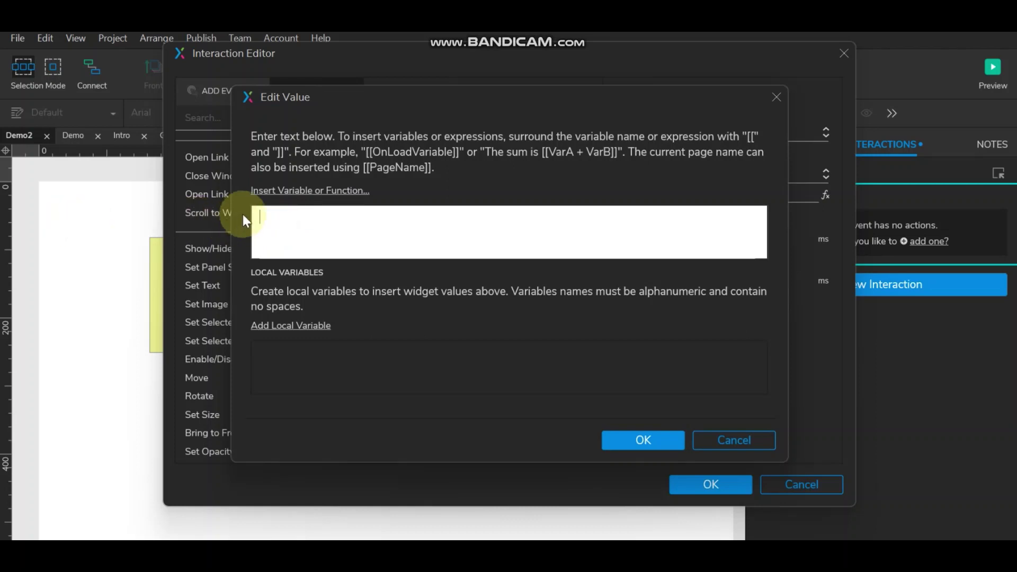
pyautogui.click(294, 191)
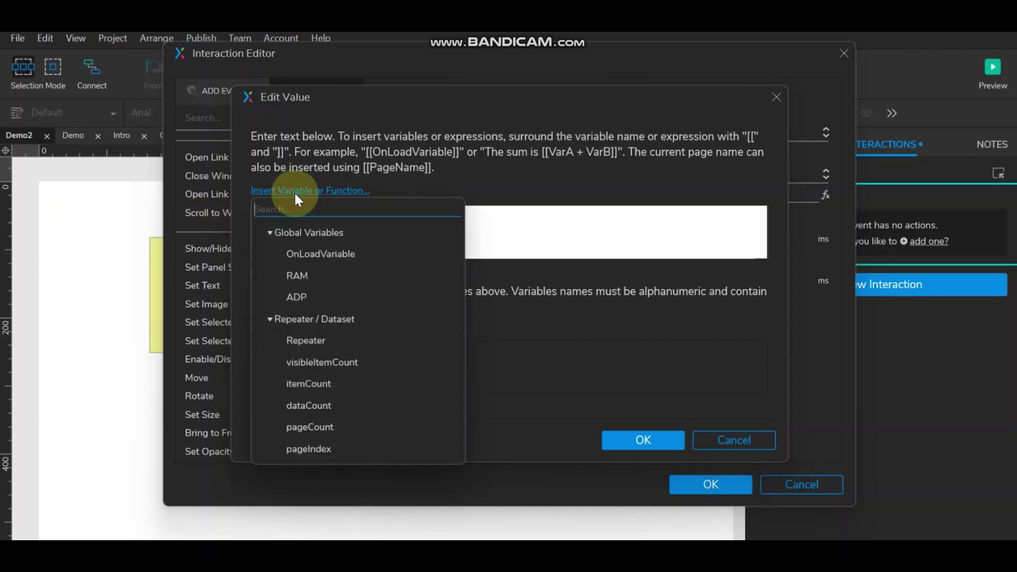
pyautogui.click(310, 296)
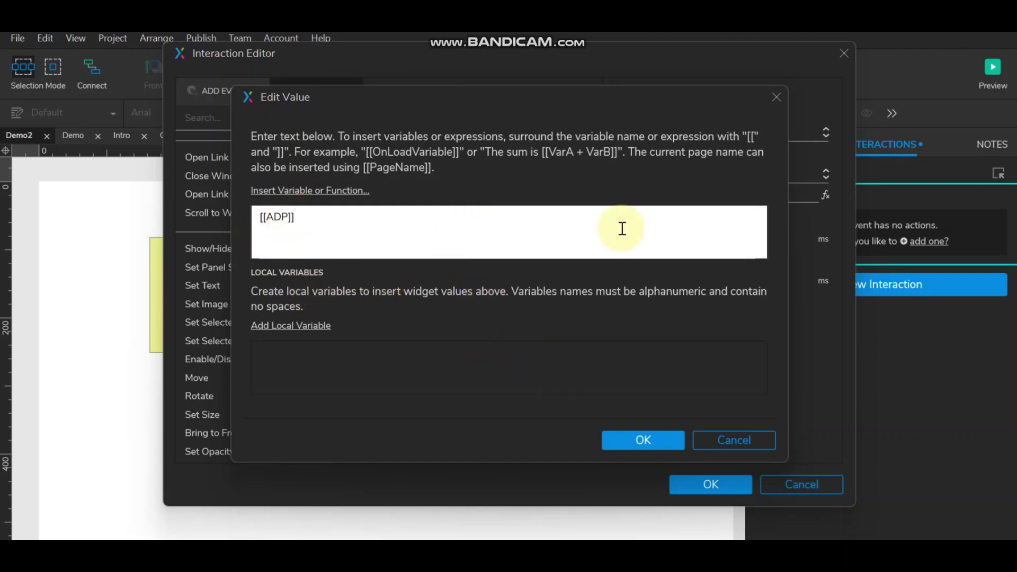
pyautogui.click(661, 442)
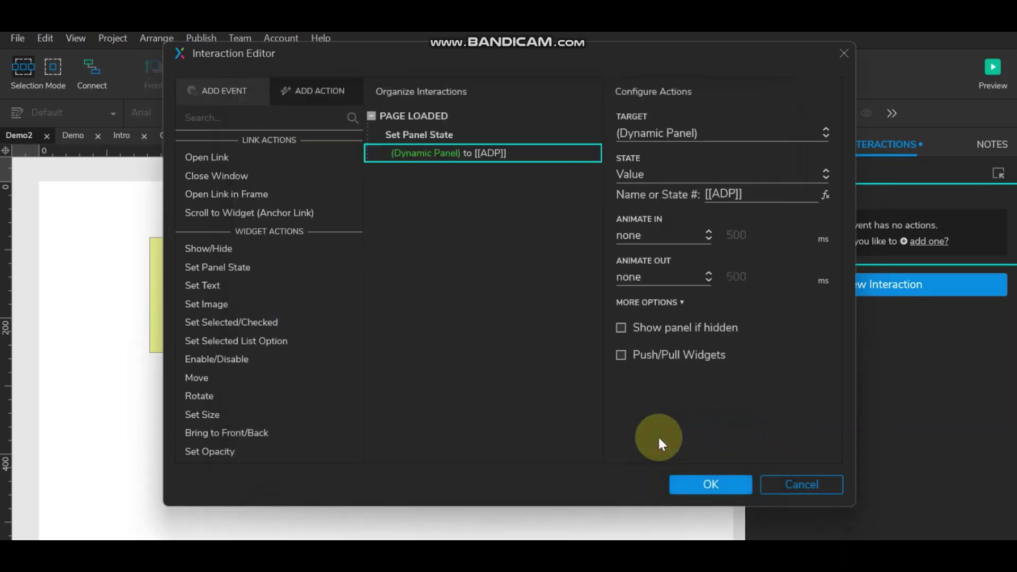
pyautogui.click(703, 484)
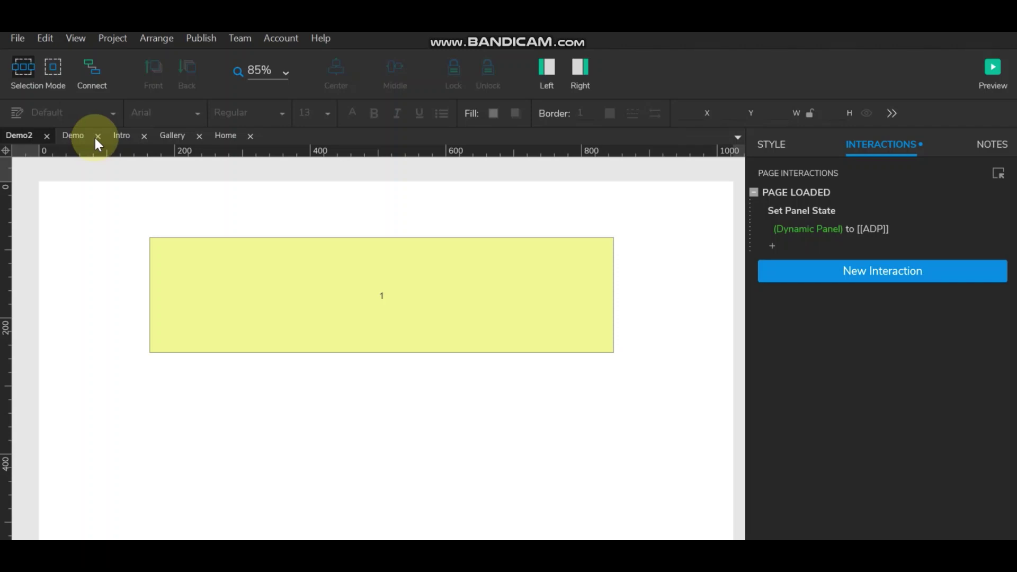
# Check the click interactions of boxes A, B and C, then preview Demo in the browser.
pyautogui.click(76, 137)
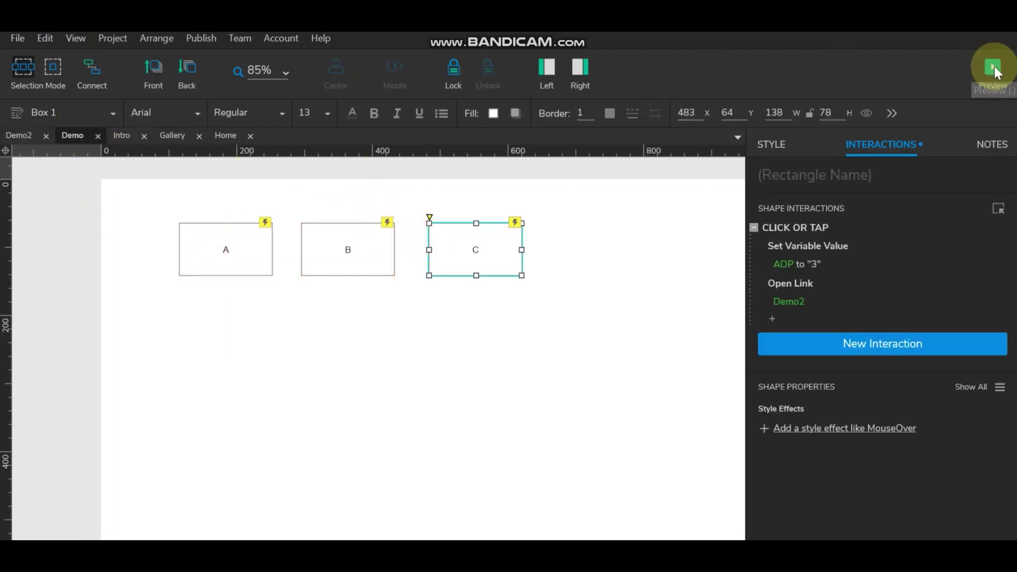
pyautogui.click(211, 246)
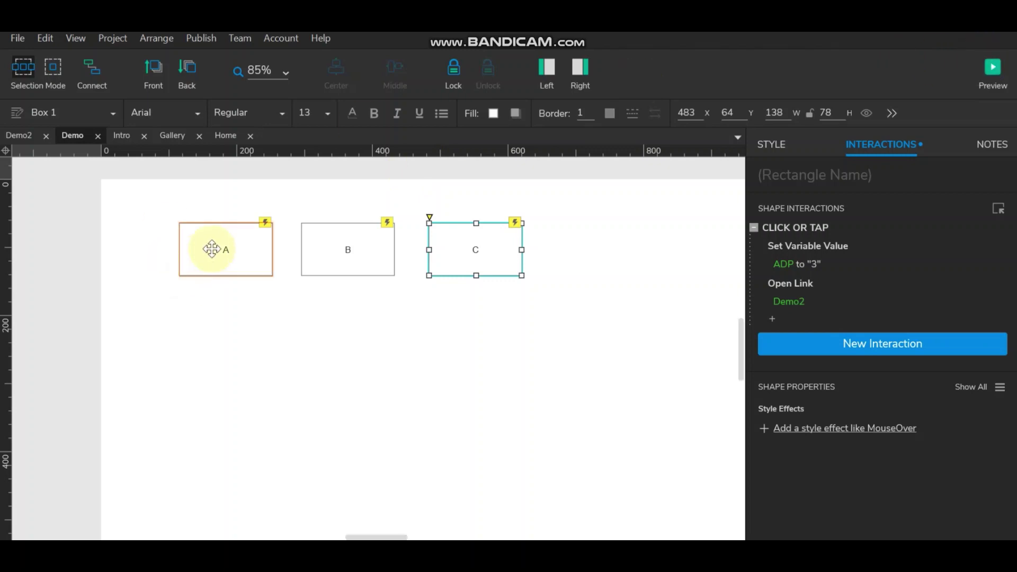
pyautogui.click(351, 247)
pyautogui.click(467, 248)
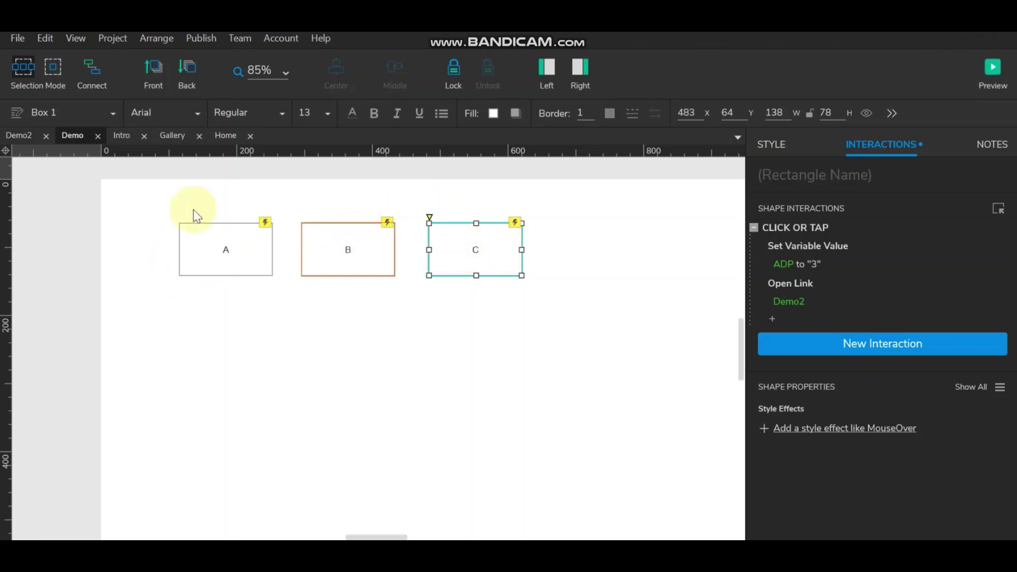
pyautogui.click(19, 136)
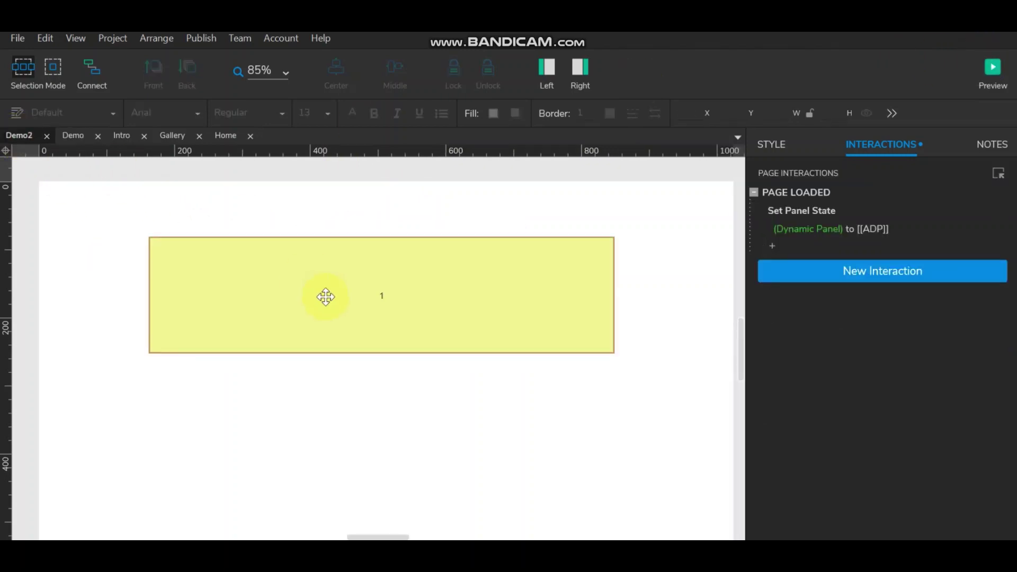
pyautogui.click(66, 137)
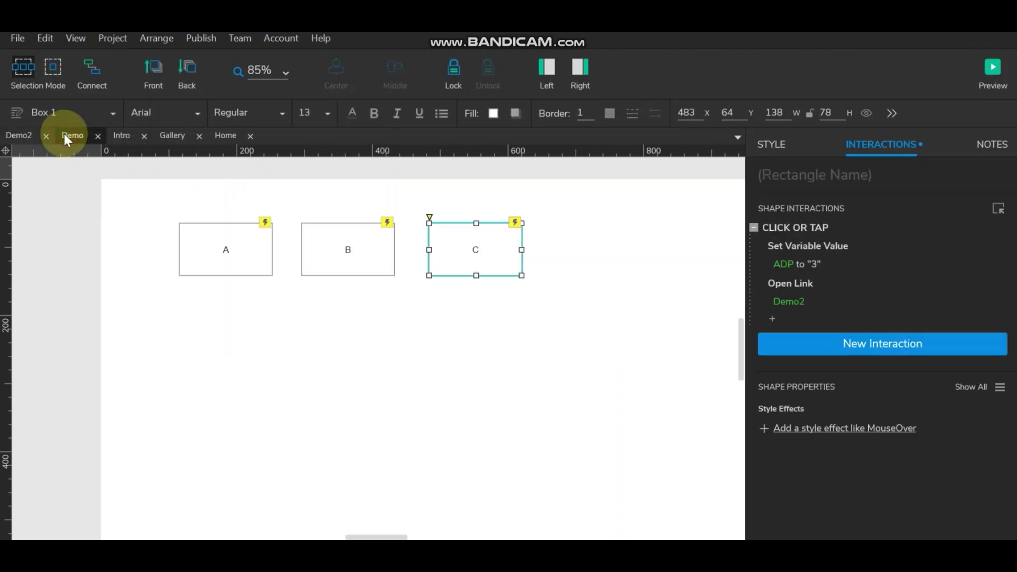
pyautogui.click(995, 70)
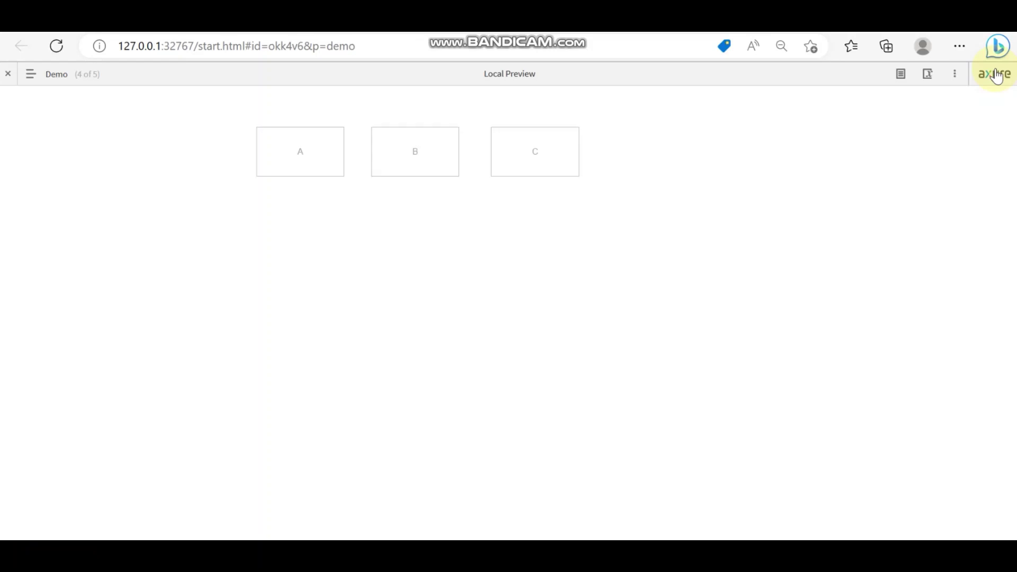
# Open Demo2 from boxes A, B and C in turn, going back between them, then show the pages list.
pyautogui.click(319, 163)
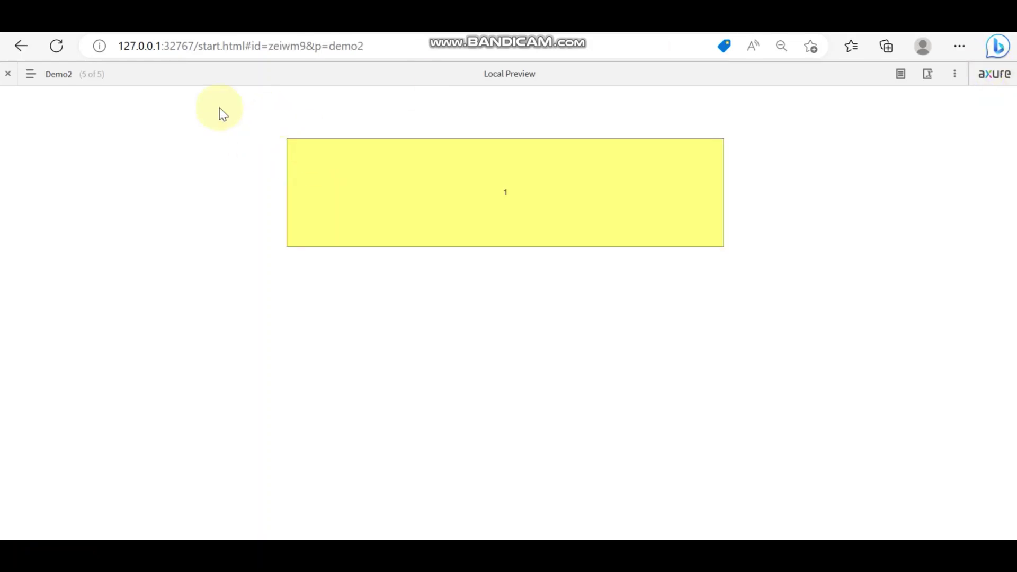
pyautogui.click(22, 47)
pyautogui.click(437, 158)
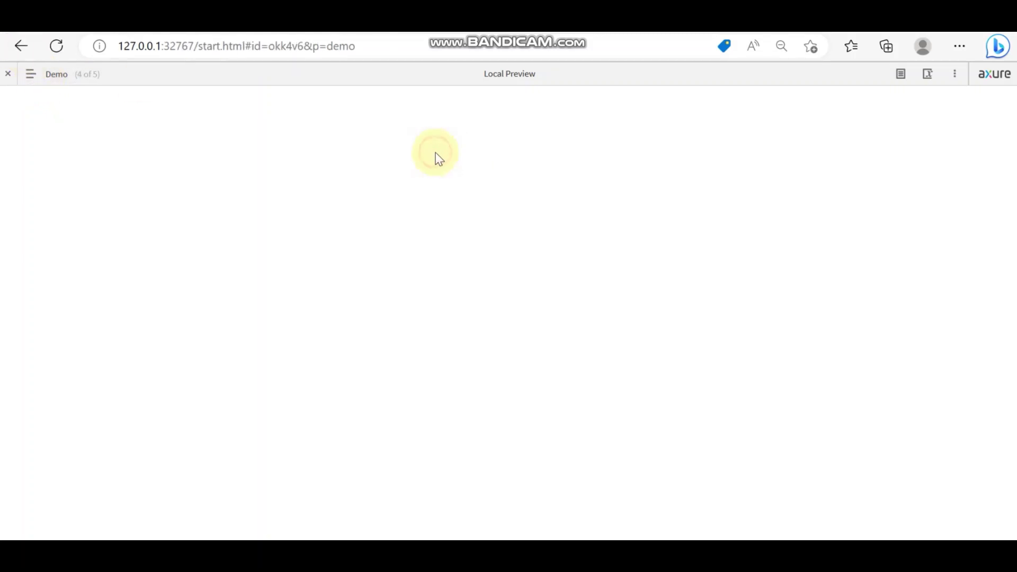
pyautogui.click(22, 47)
pyautogui.click(553, 165)
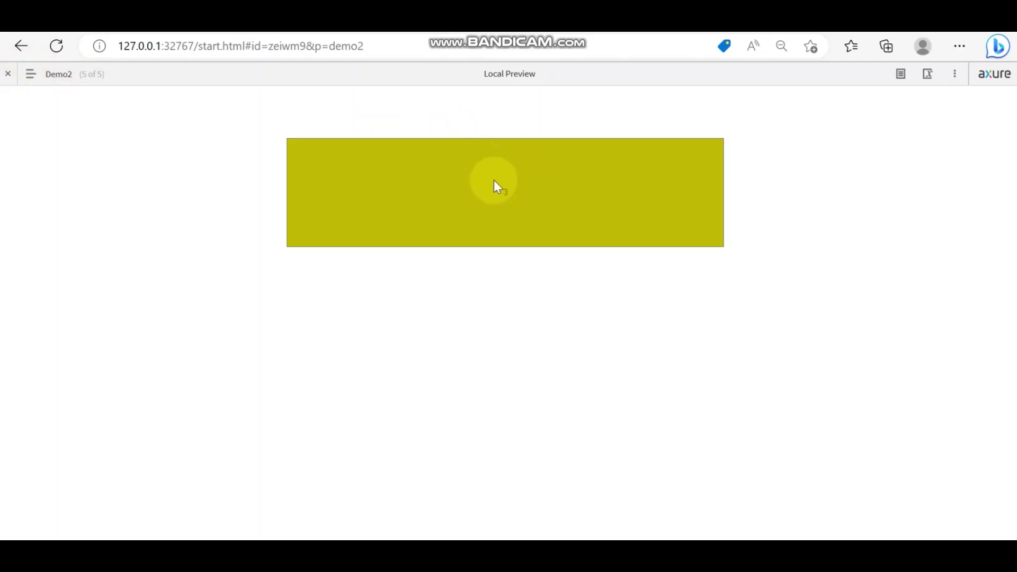
pyautogui.click(30, 75)
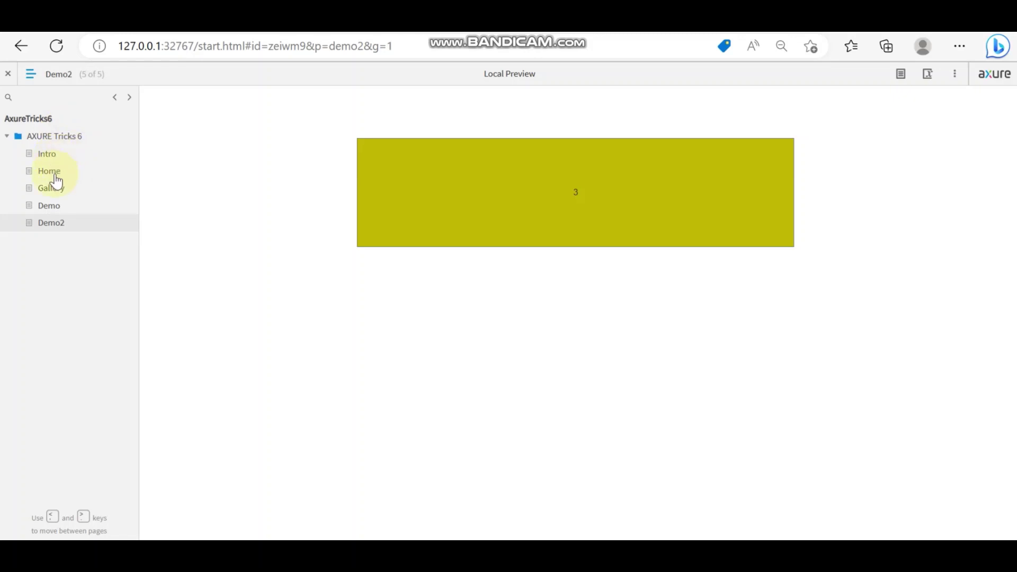
# On Home, confirm the garden image and map thumbnails each open Gallery, returning after each.
pyautogui.click(55, 177)
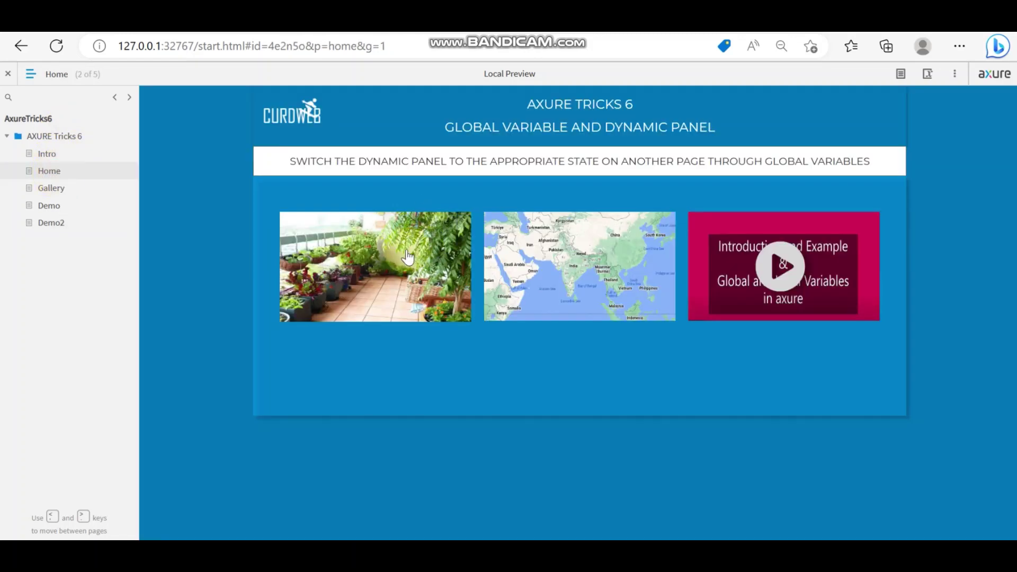
pyautogui.click(406, 249)
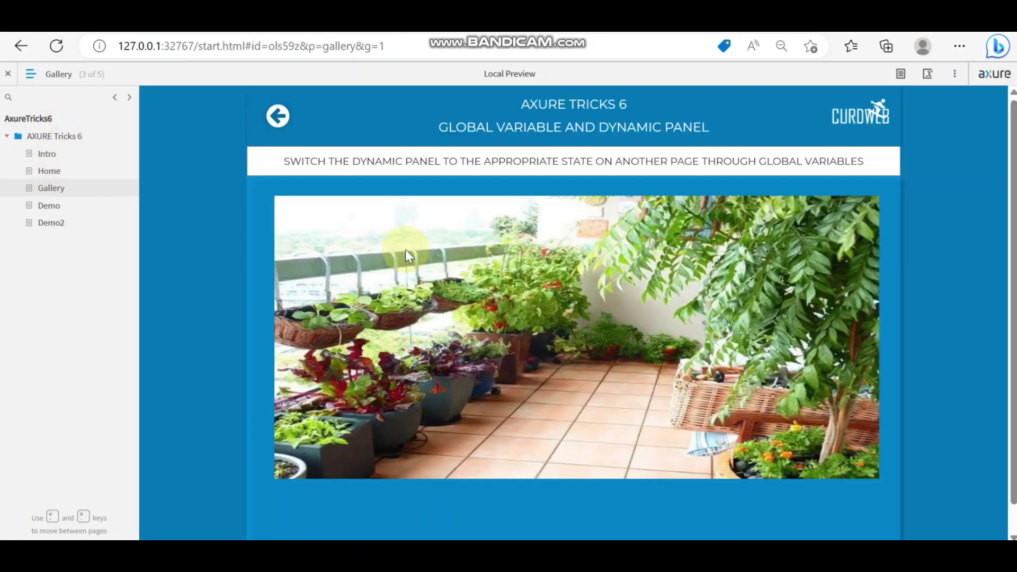
pyautogui.click(278, 116)
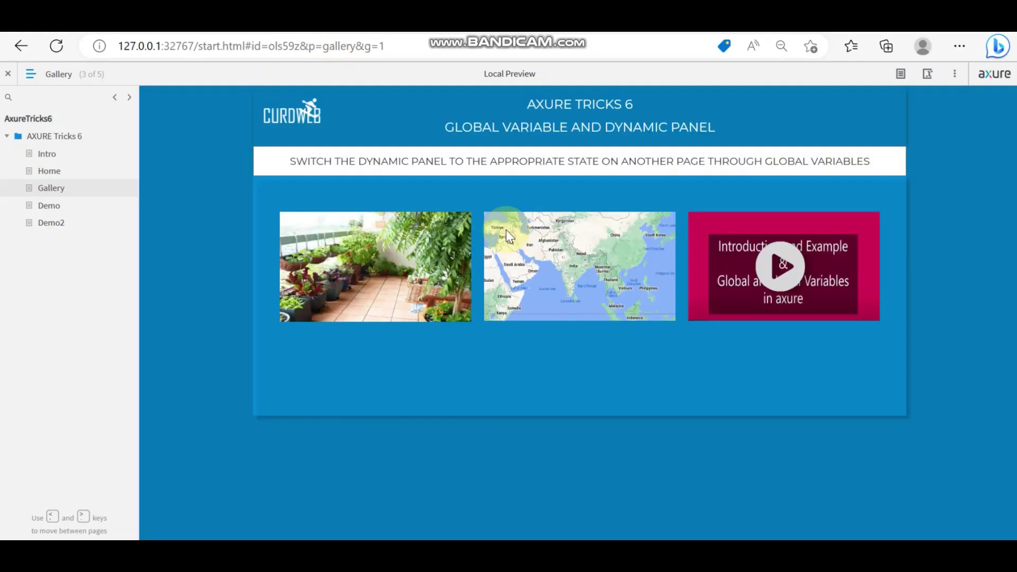
pyautogui.click(602, 247)
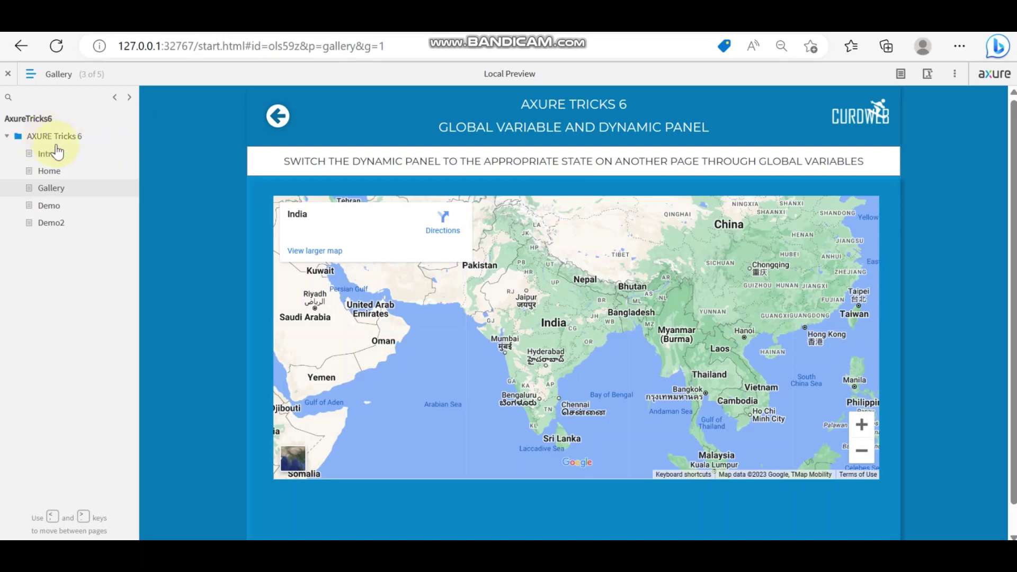
pyautogui.click(278, 116)
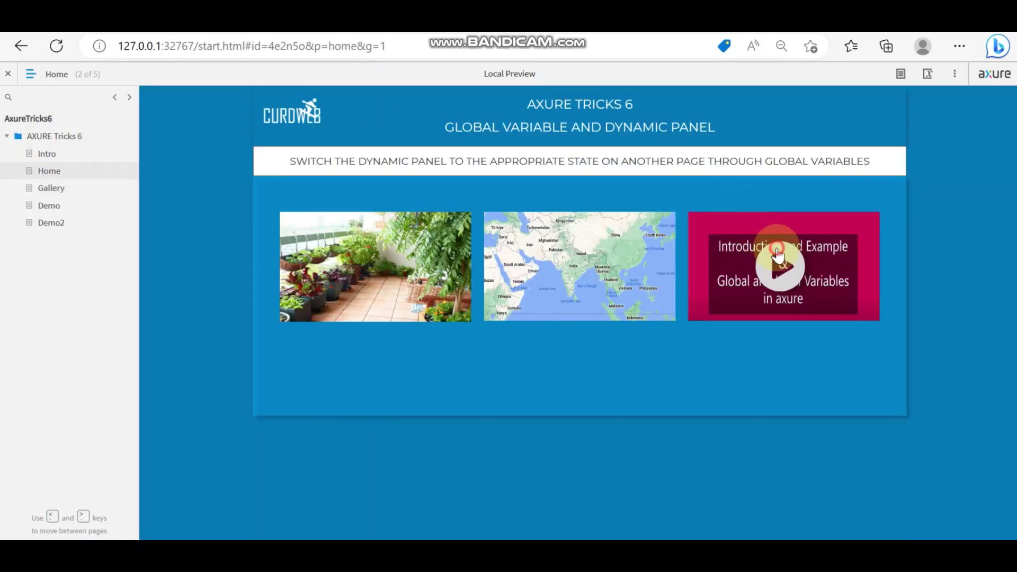
# Open the video thumbnail's Gallery view, play and pause the video, then return Home.
pyautogui.click(776, 254)
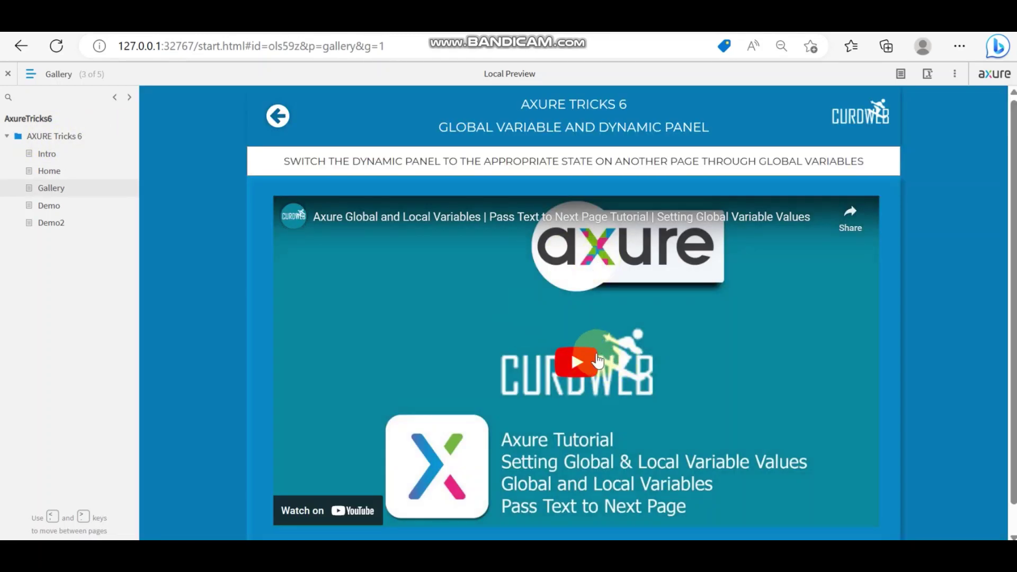
pyautogui.click(579, 361)
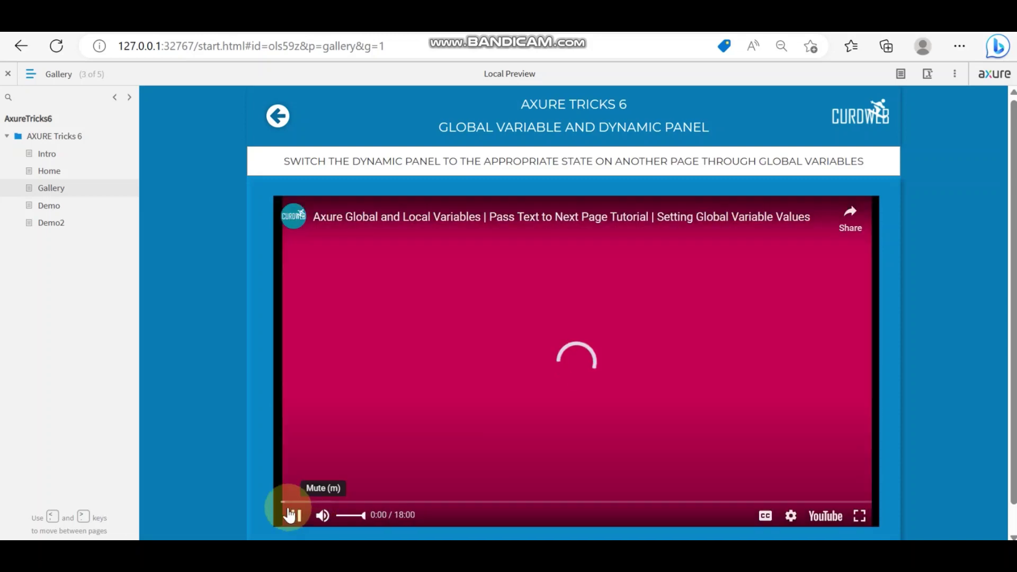
pyautogui.click(295, 515)
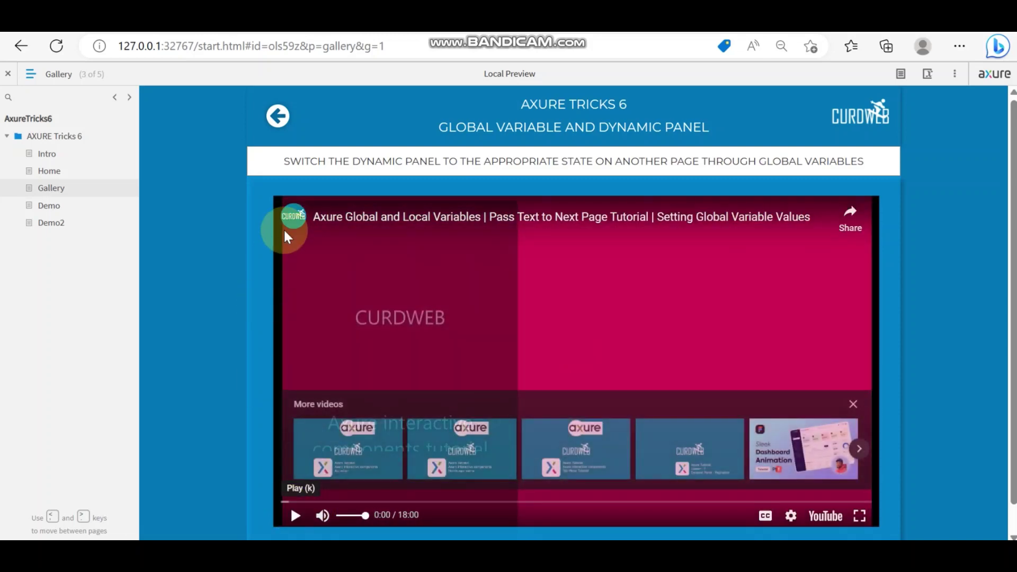
pyautogui.click(277, 116)
# Open the map's Gallery view, zoom the map in and out, then go to the Demo page.
pyautogui.click(582, 296)
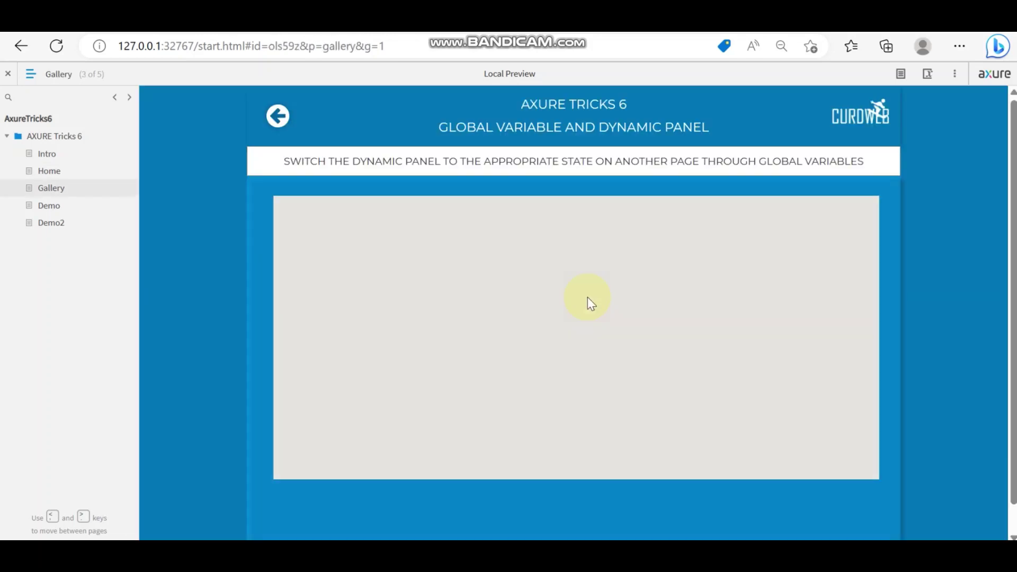
pyautogui.scroll(-1, 539, 307)
pyautogui.scroll(1, 542, 325)
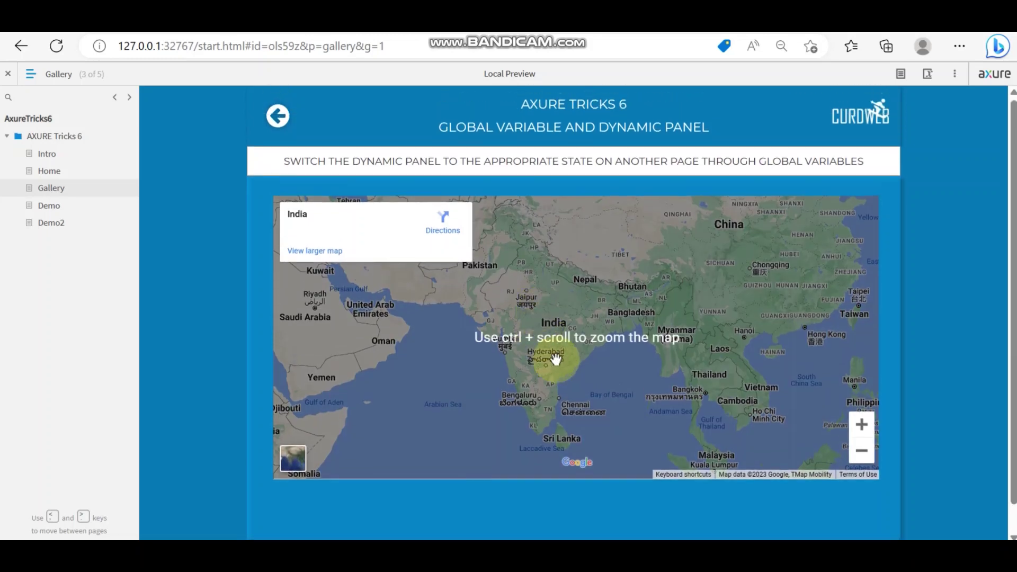
pyautogui.keyDown('ctrl'); pyautogui.scroll(2, 558, 351); pyautogui.keyUp('ctrl')
pyautogui.keyDown('ctrl'); pyautogui.scroll(-2, 559, 351); pyautogui.keyUp('ctrl')
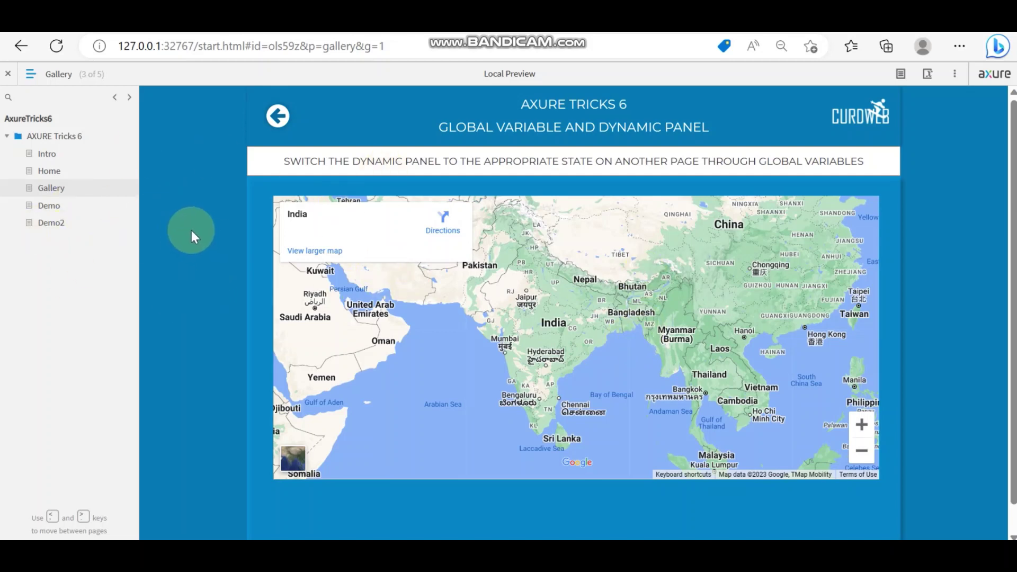
pyautogui.click(52, 210)
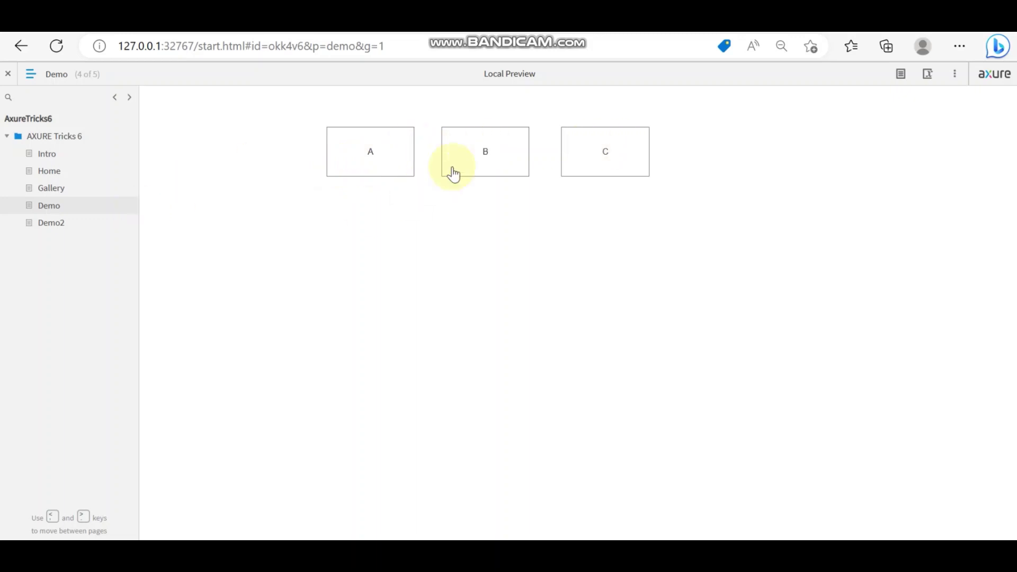
# View Demo2 in the preview showing panel state 3, then return to the Axure editor.
pyautogui.click(62, 224)
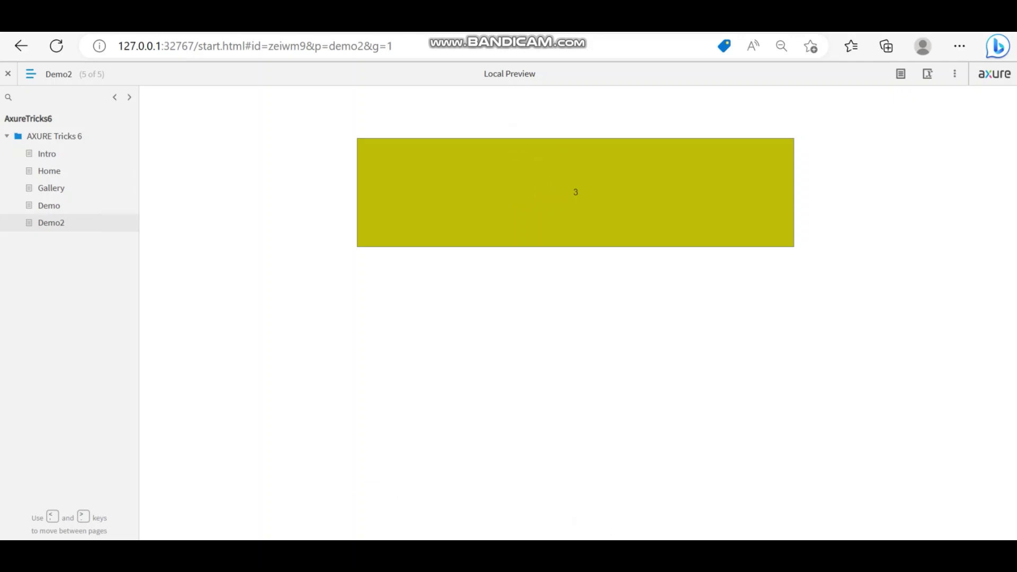
pyautogui.hotkey('alt', 'Tab')
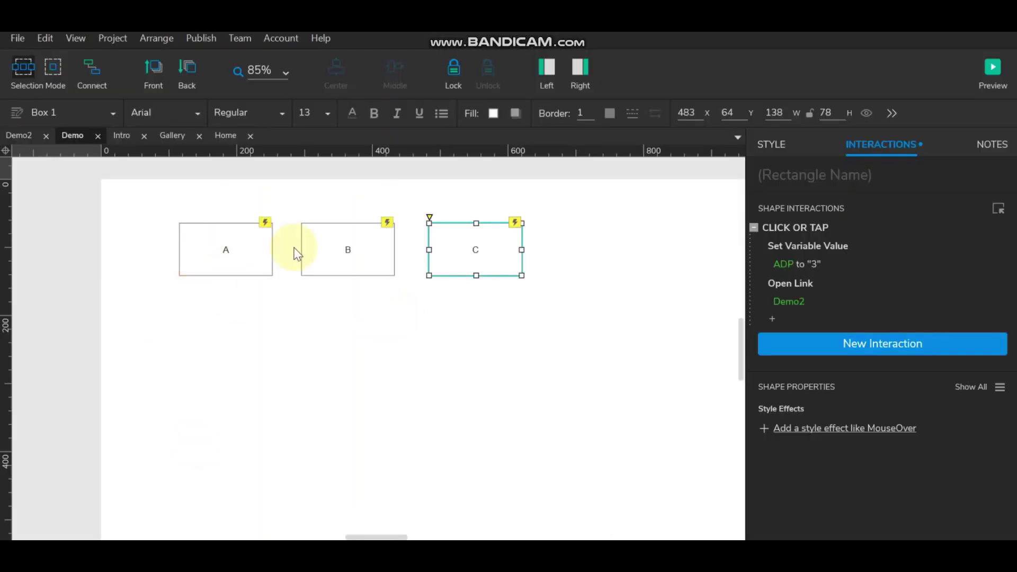
# Drag an Image placeholder from Libraries below box A and resize it to 147 by 83.
pyautogui.click(582, 69)
pyautogui.click(549, 69)
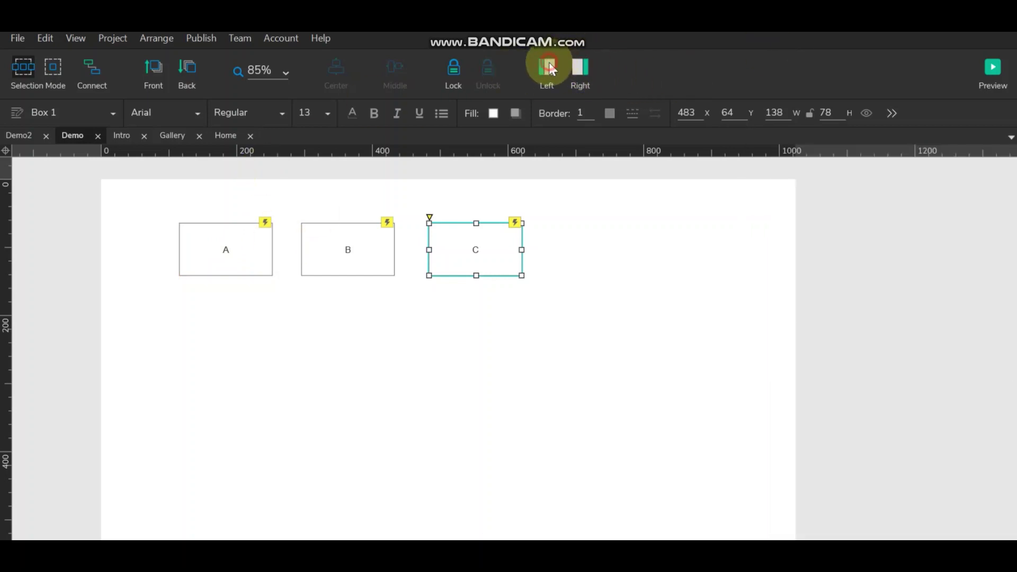
pyautogui.moveTo(96, 519); pyautogui.dragTo(429, 275)
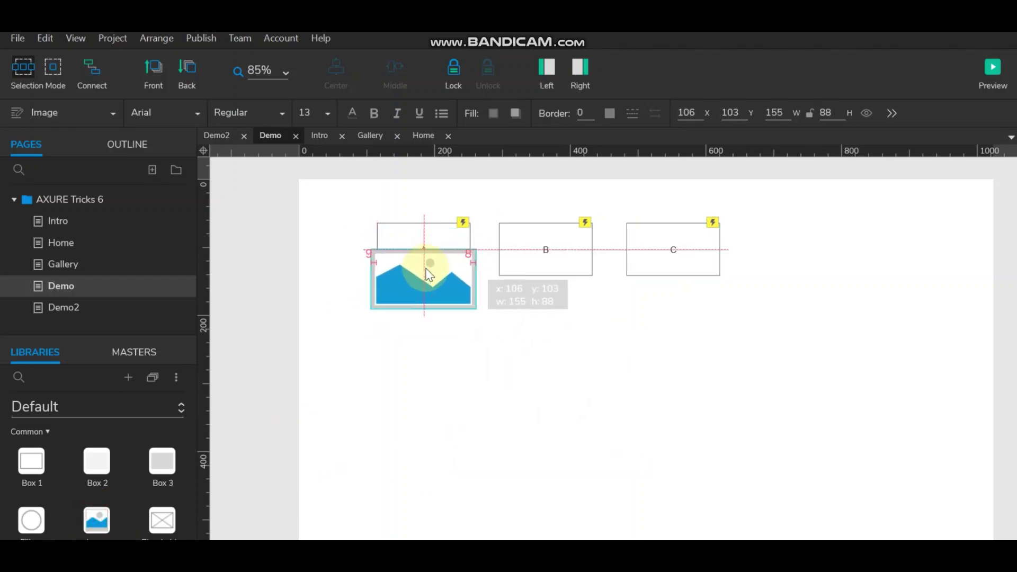
pyautogui.moveTo(372, 251); pyautogui.dragTo(427, 262)
pyautogui.click(429, 277)
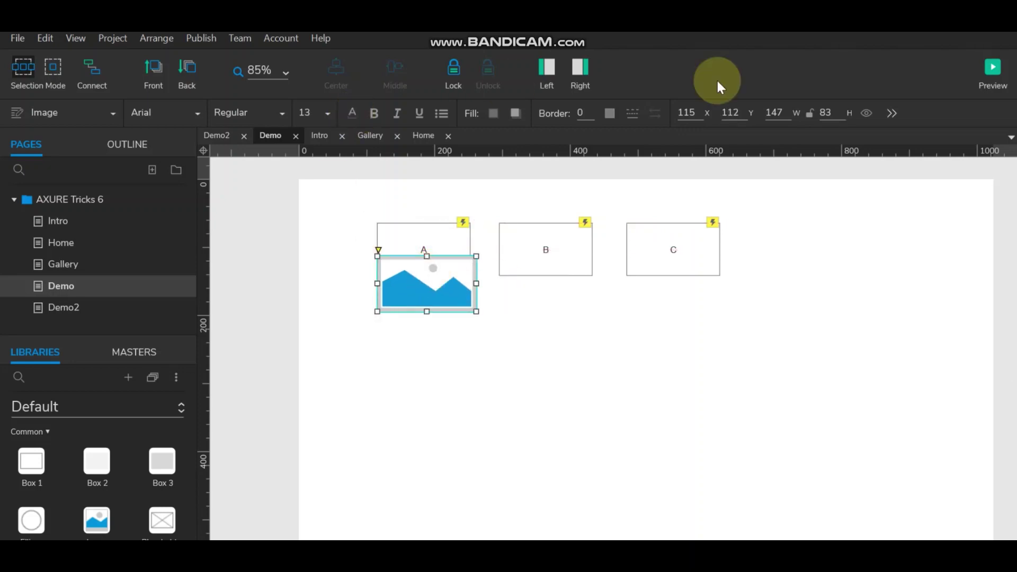
# Move box A's Click or Tap interaction onto the image and place the image over box A.
pyautogui.click(580, 69)
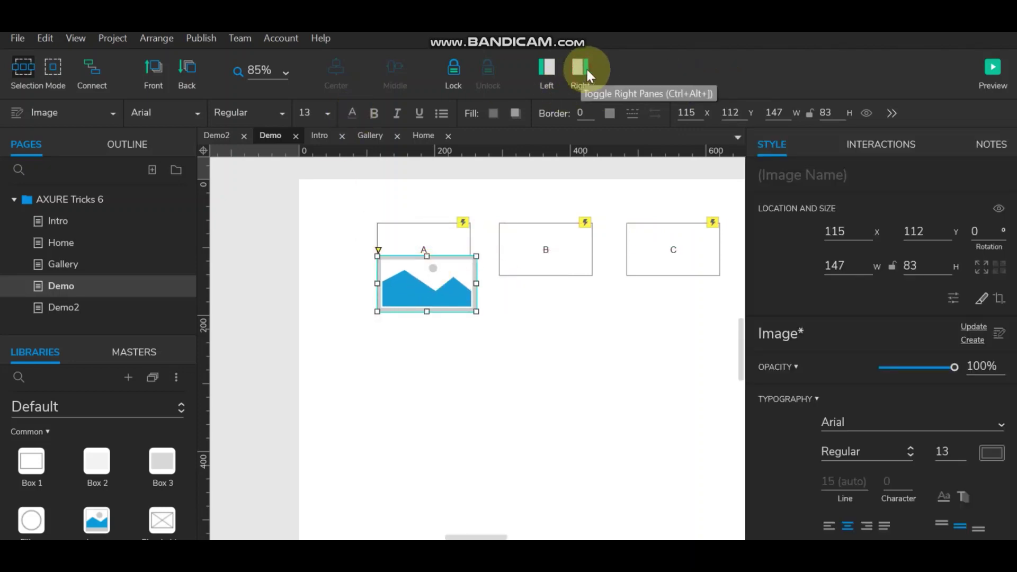
pyautogui.click(422, 234)
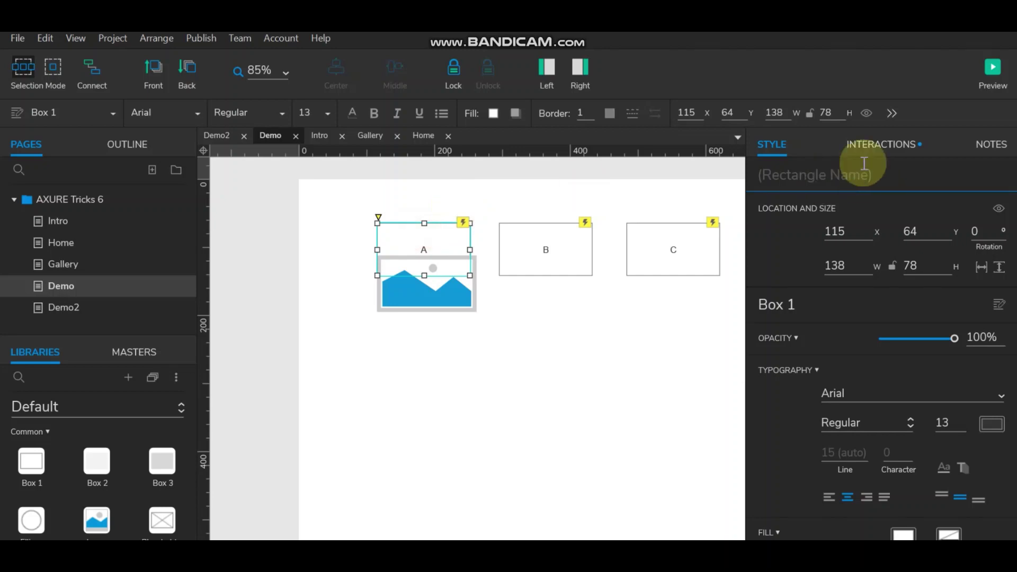
pyautogui.click(881, 145)
pyautogui.click(803, 226)
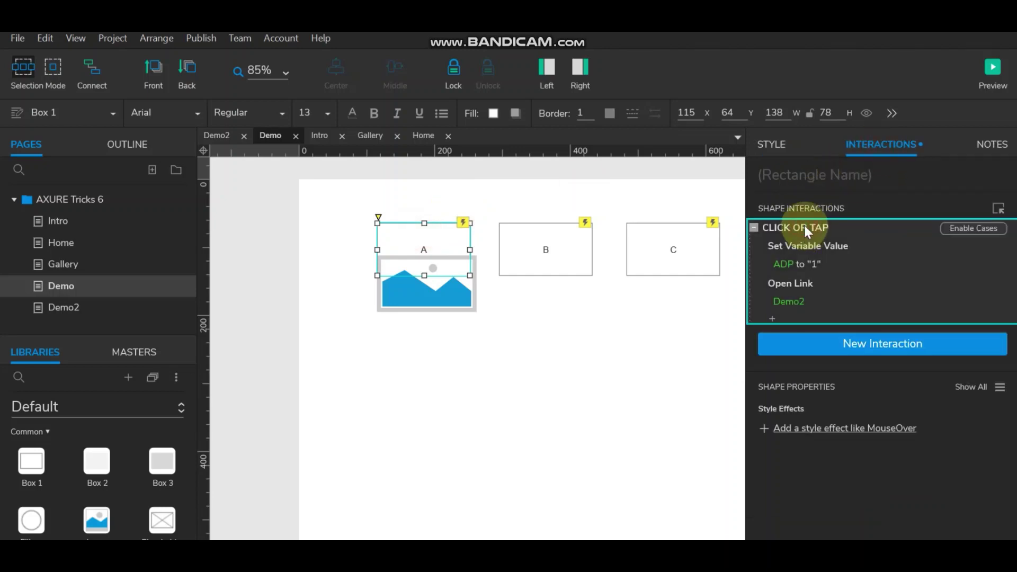
pyautogui.press('Delete')
pyautogui.click(404, 286)
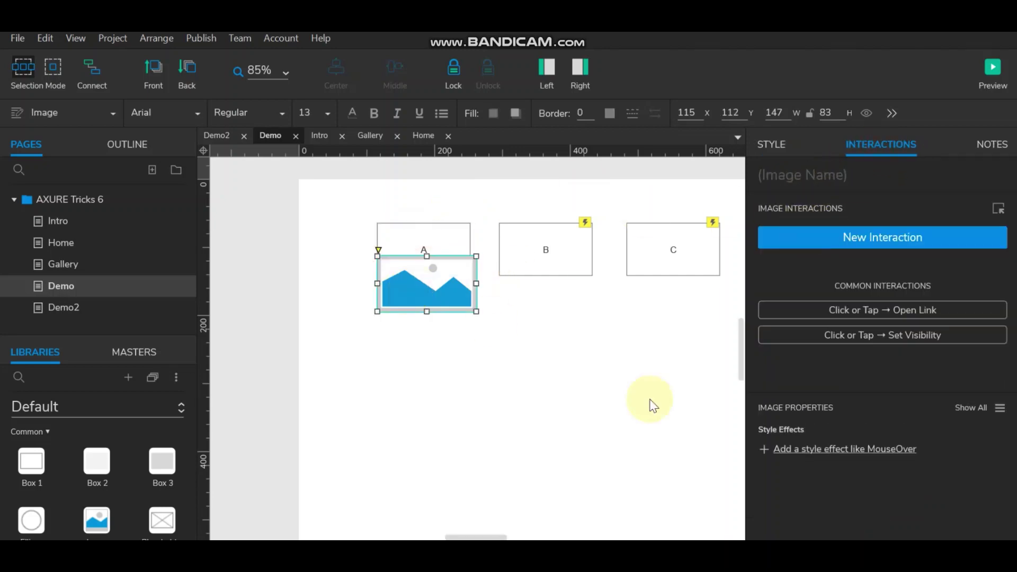
pyautogui.hotkey('ctrl', 'v')
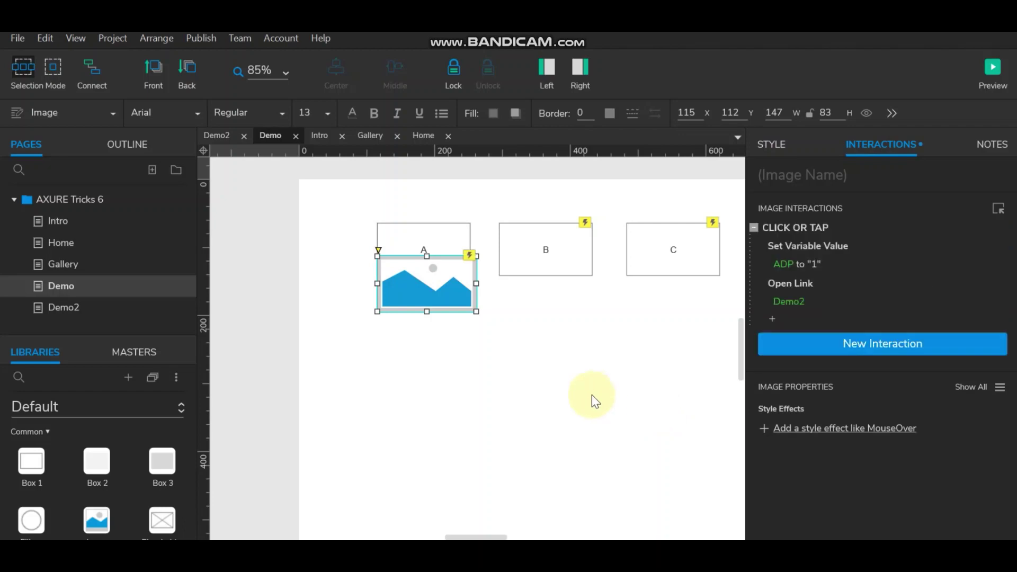
pyautogui.click(592, 395)
pyautogui.moveTo(446, 307); pyautogui.dragTo(446, 274)
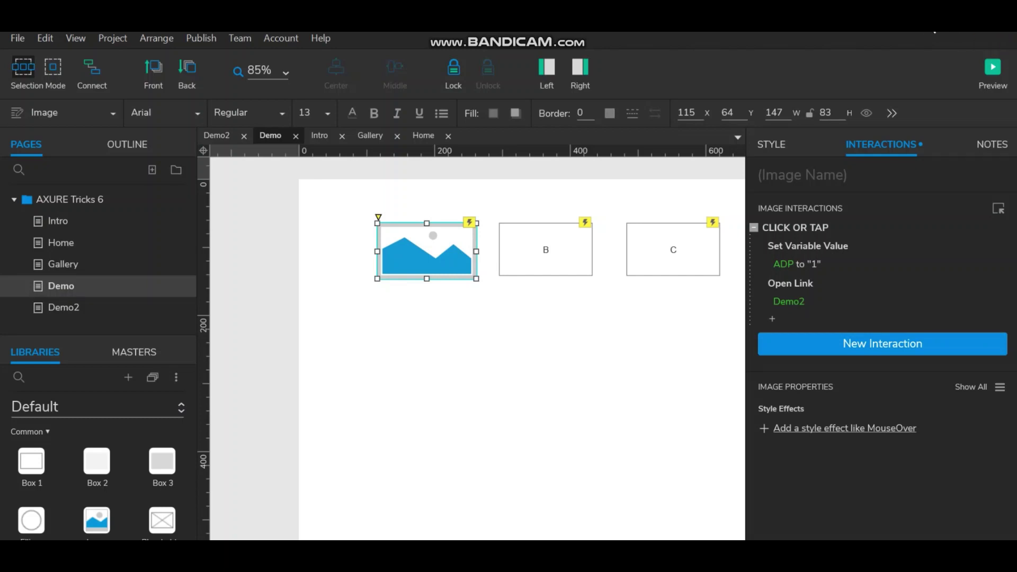
pyautogui.doubleClick(73, 243)
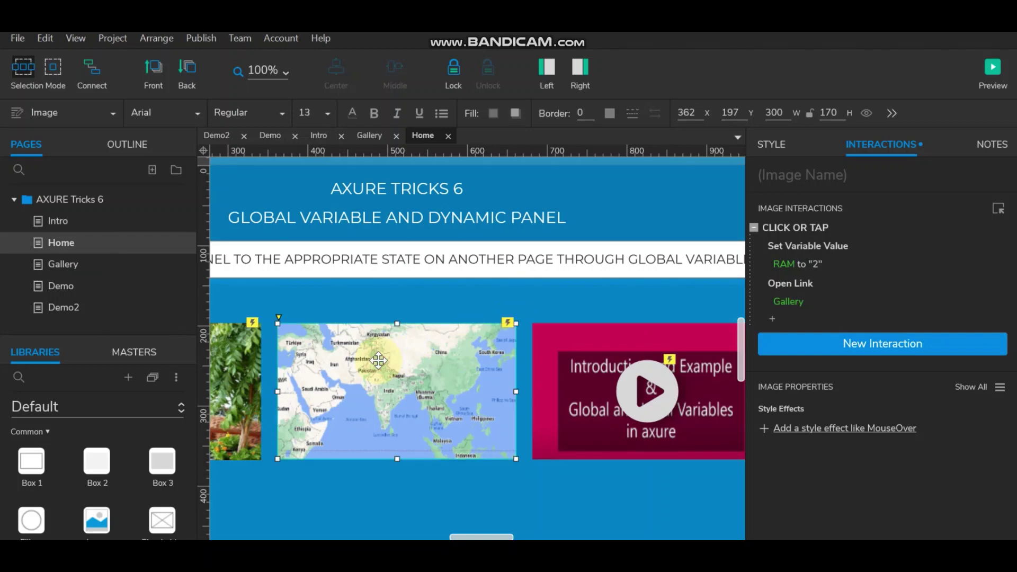
# Copy the Home map and video thumbnails to Demo and position the map beneath box B.
pyautogui.keyDown('ctrl'); pyautogui.click(588, 345); pyautogui.keyUp('ctrl')
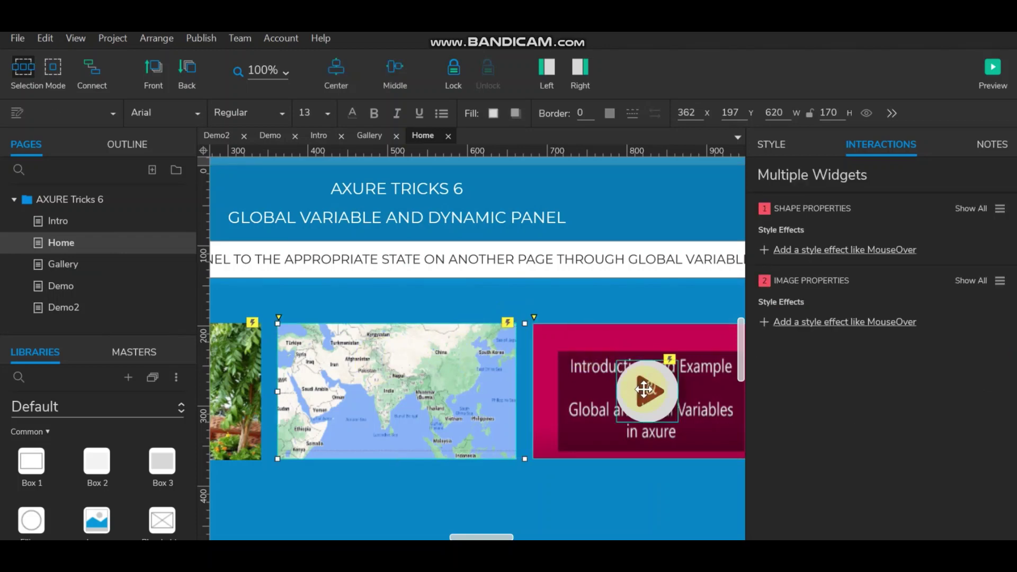
pyautogui.doubleClick(63, 286)
pyautogui.click(485, 345)
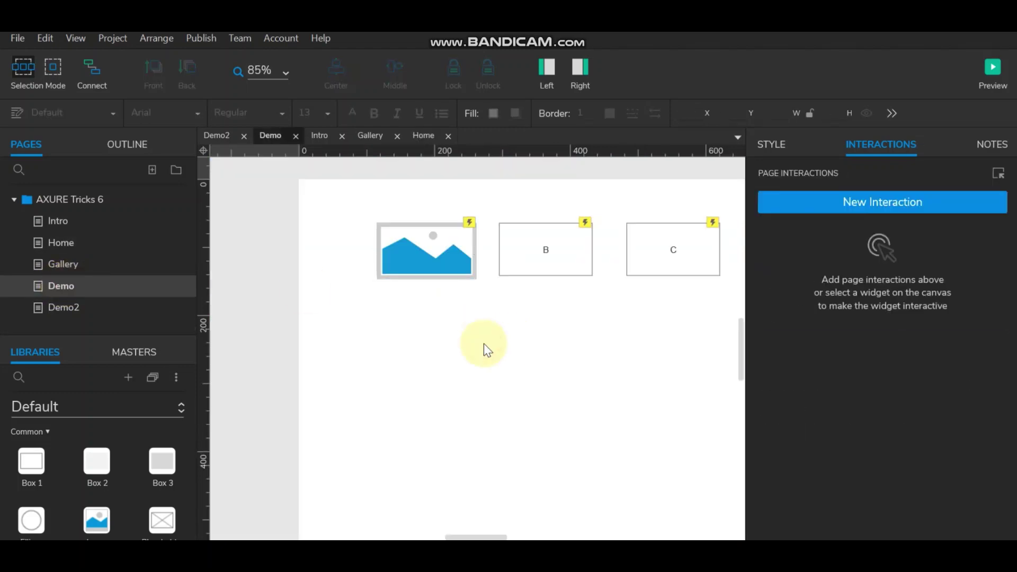
pyautogui.hotkey('ctrl', 'z')
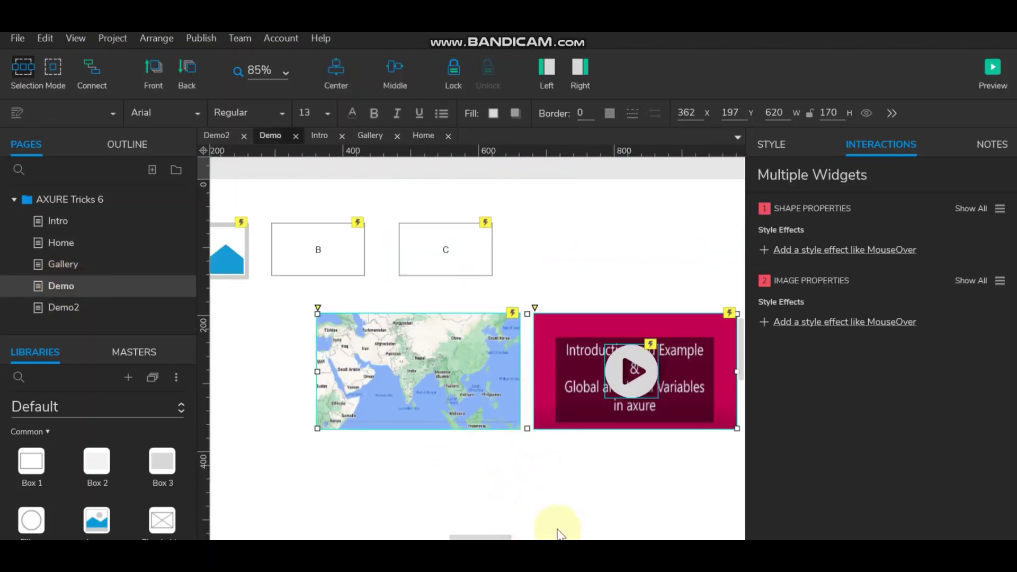
pyautogui.hscroll(-4, 503, 536)
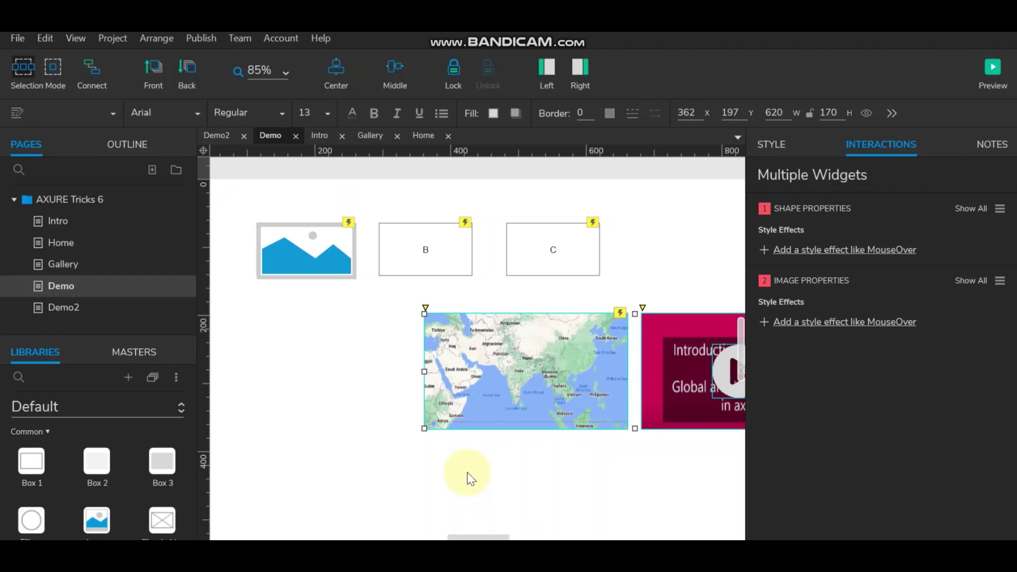
pyautogui.click(540, 464)
pyautogui.click(515, 360)
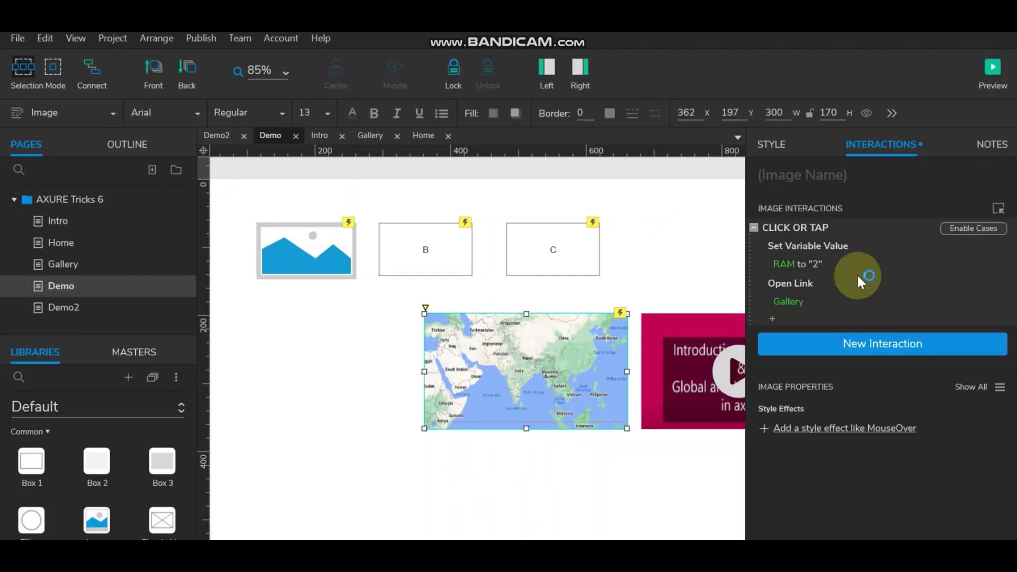
pyautogui.moveTo(503, 377); pyautogui.dragTo(457, 344)
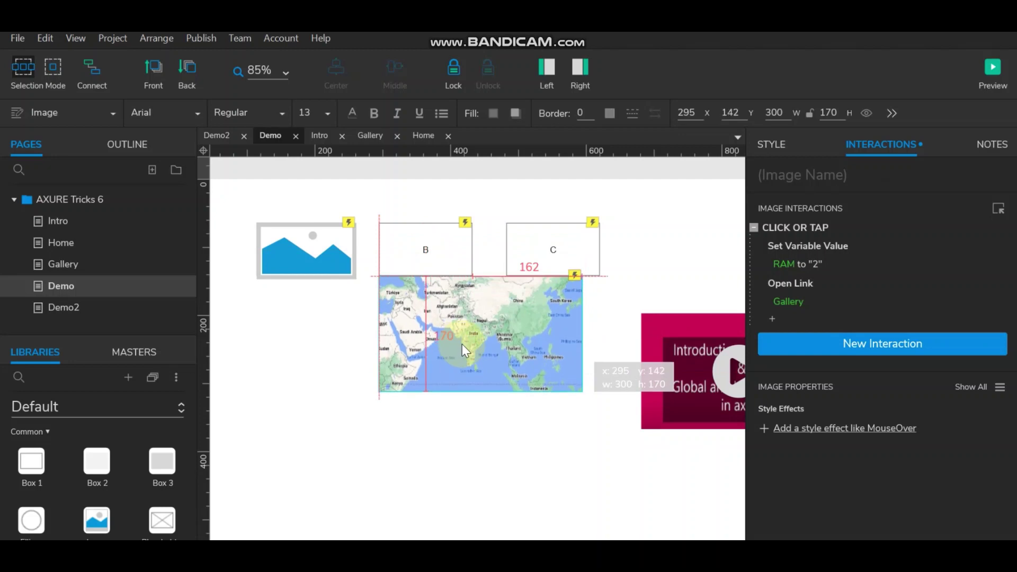
# Replace the map's old click case with box B's ADP="2" / Open Demo2 interaction.
pyautogui.click(331, 263)
pyautogui.click(441, 243)
pyautogui.click(821, 228)
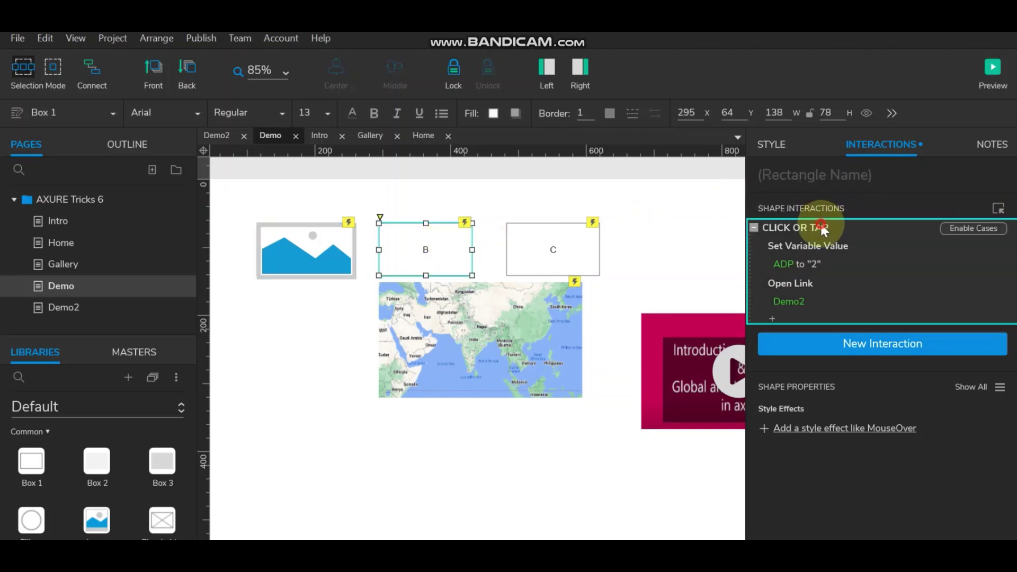
pyautogui.press('Delete')
pyautogui.click(437, 327)
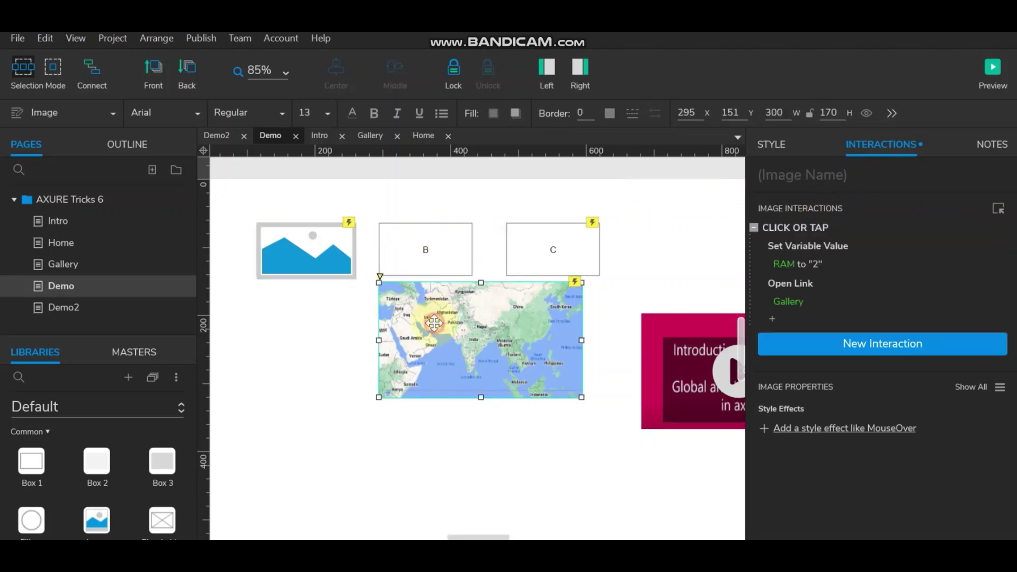
pyautogui.click(818, 228)
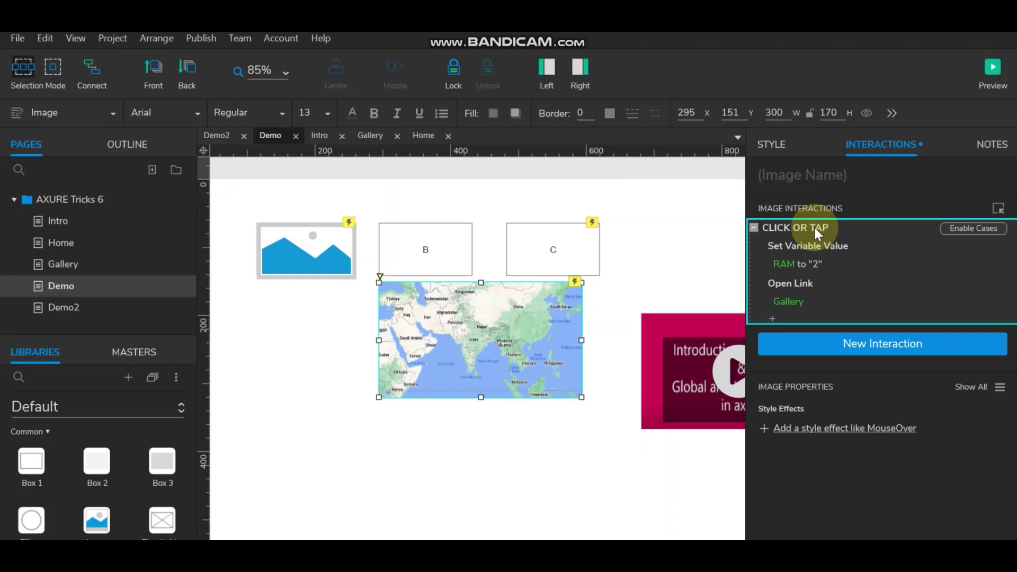
pyautogui.press('Delete')
pyautogui.hotkey('ctrl', 'v')
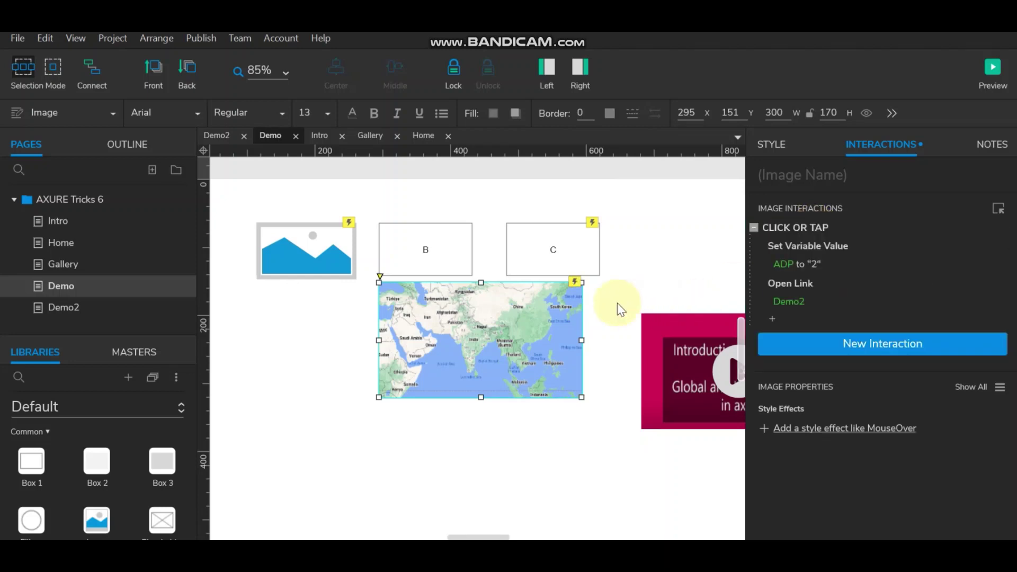
# Move the map into box B's slot and shrink it to about 176x100.
pyautogui.moveTo(476, 311); pyautogui.dragTo(462, 271)
pyautogui.moveTo(580, 339); pyautogui.dragTo(471, 276)
pyautogui.click(471, 333)
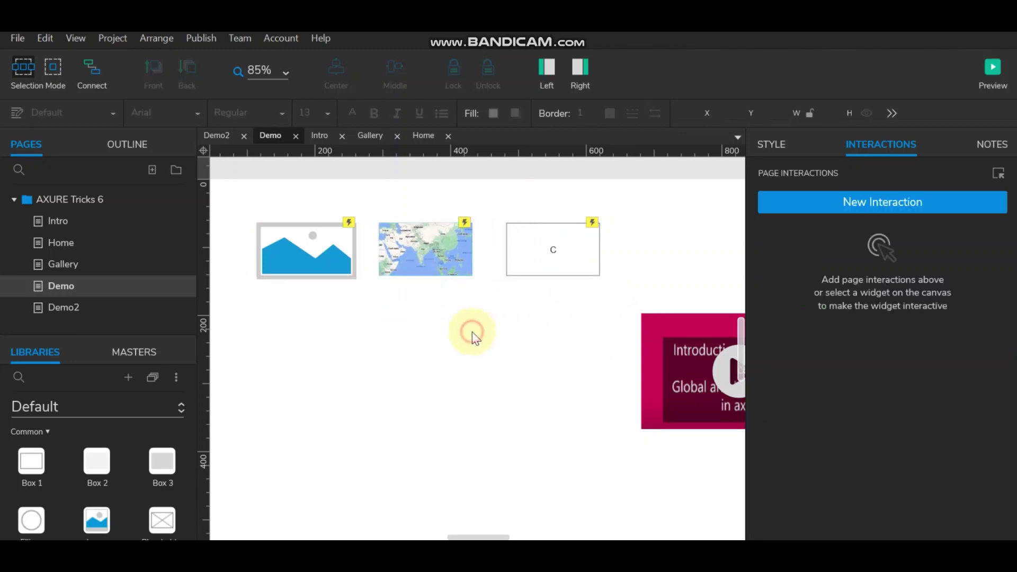
# Delete rectangle C's old Click or Tap case.
pyautogui.moveTo(697, 335); pyautogui.dragTo(531, 344)
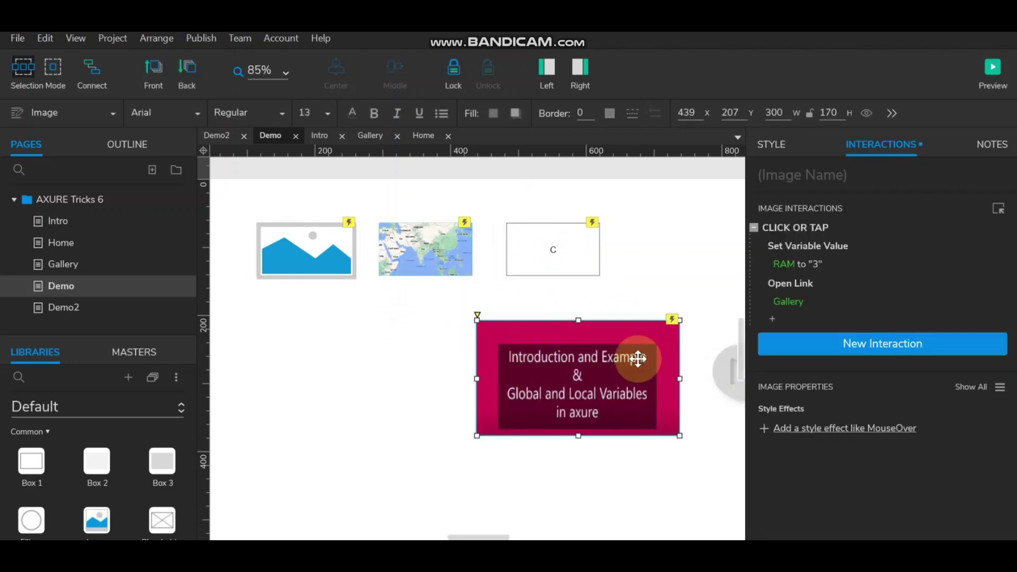
pyautogui.hotkey('ctrl', 'z')
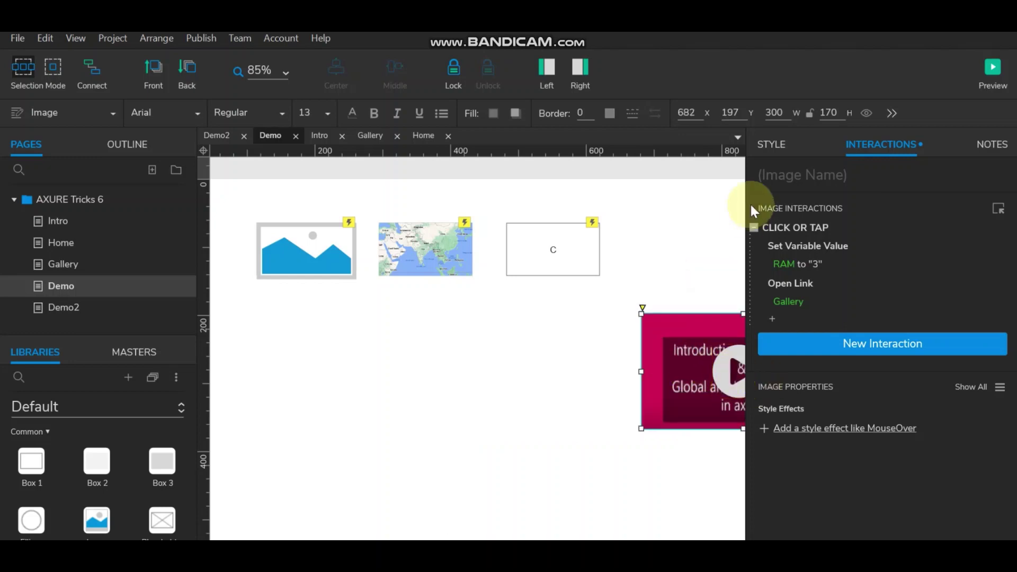
pyautogui.hscroll(3, 463, 532)
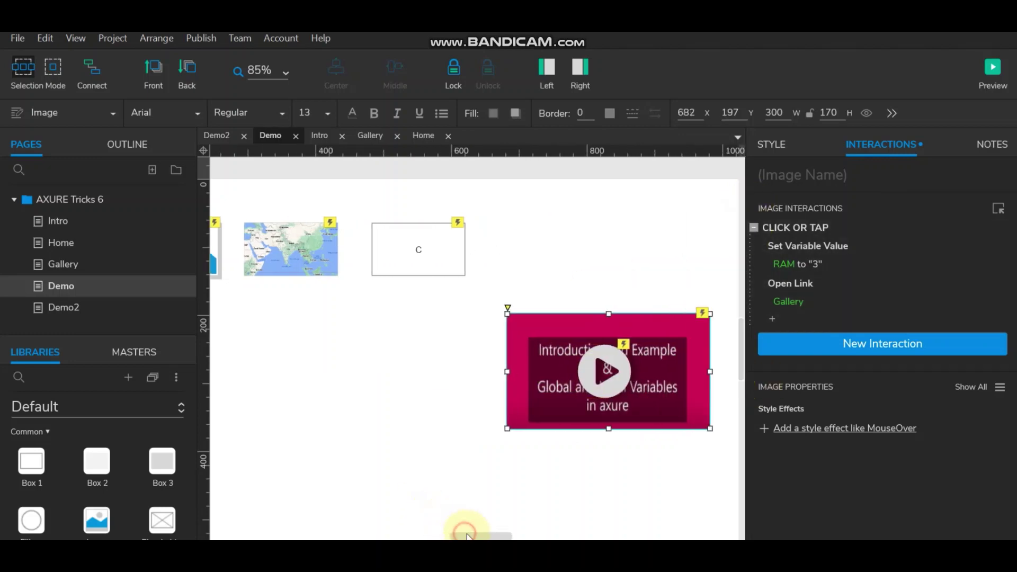
pyautogui.moveTo(486, 300); pyautogui.dragTo(627, 365)
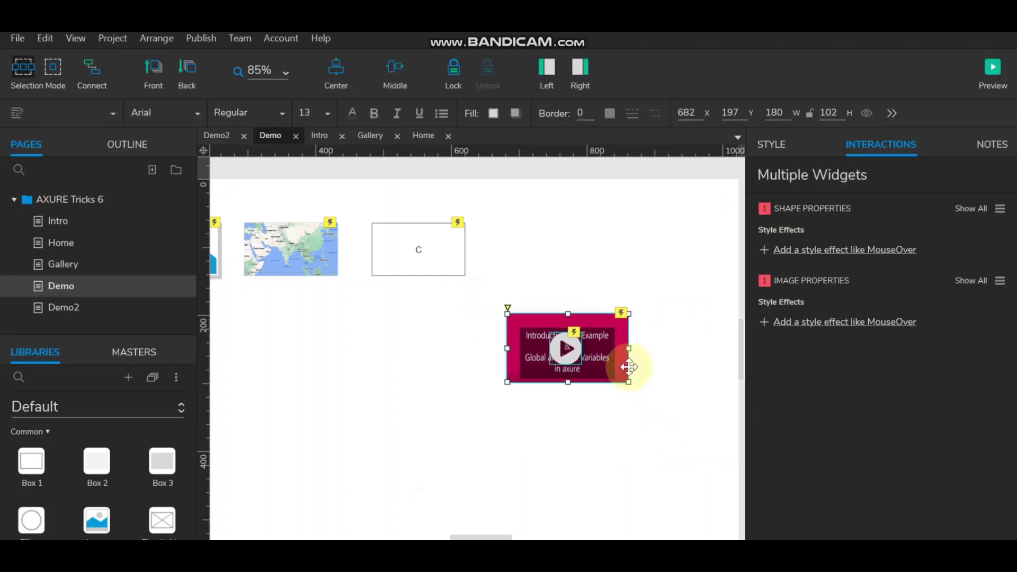
pyautogui.click(449, 247)
pyautogui.click(819, 229)
pyautogui.press('Delete')
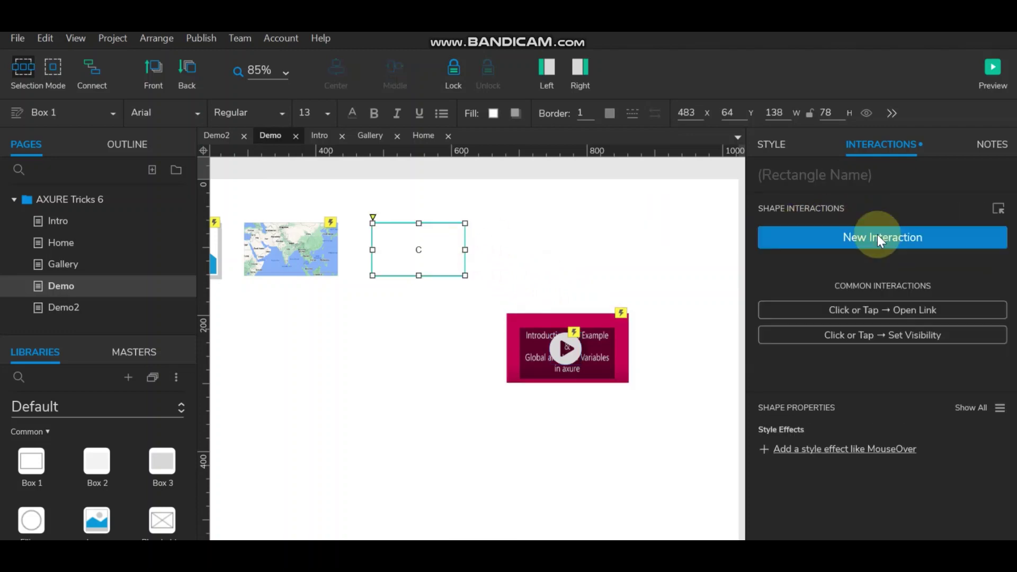
# Delete the old Click or Tap cases from the video image and its play icon.
pyautogui.click(528, 323)
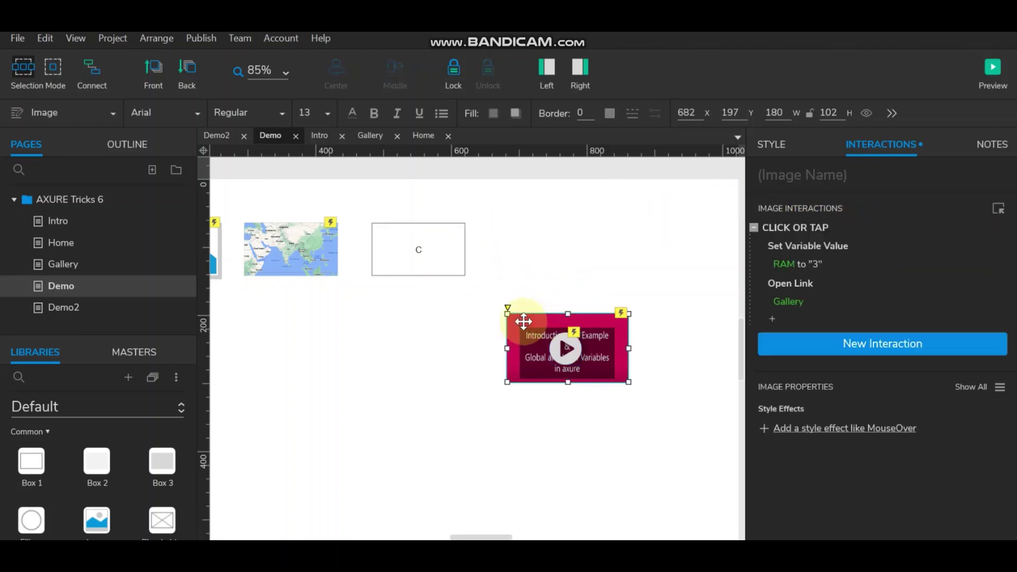
pyautogui.click(796, 230)
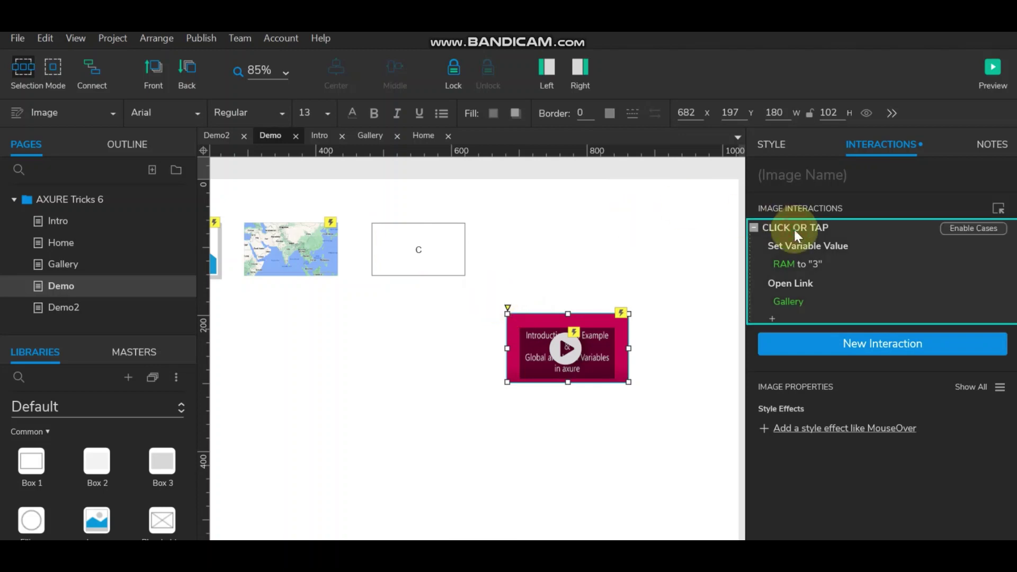
pyautogui.press('Delete')
pyautogui.click(565, 348)
pyautogui.click(797, 229)
pyautogui.press('Delete')
# Paste the ADP="3" / Open Demo2 click case onto the video image and play icon.
pyautogui.moveTo(502, 302); pyautogui.dragTo(659, 426)
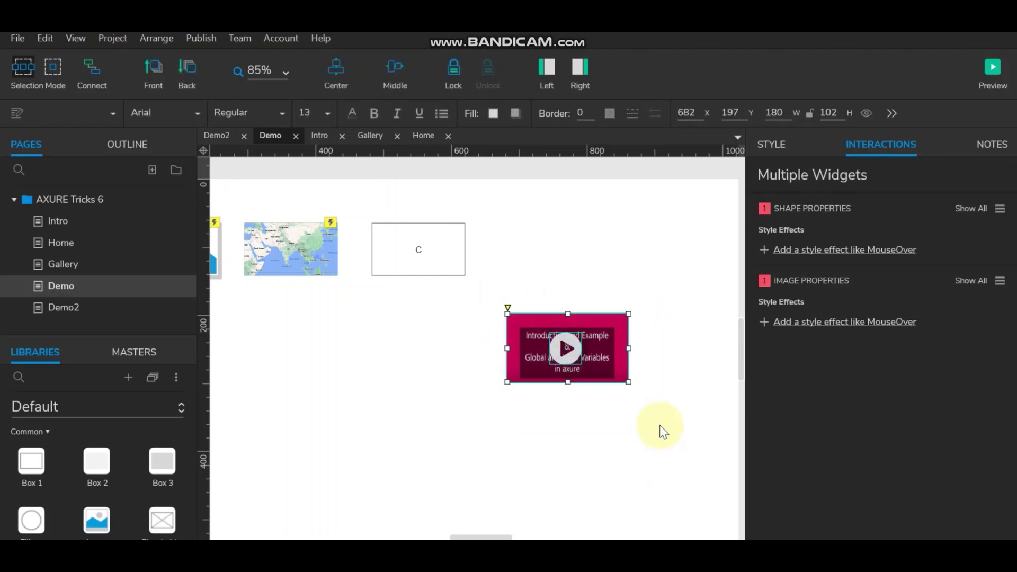
pyautogui.click(608, 356)
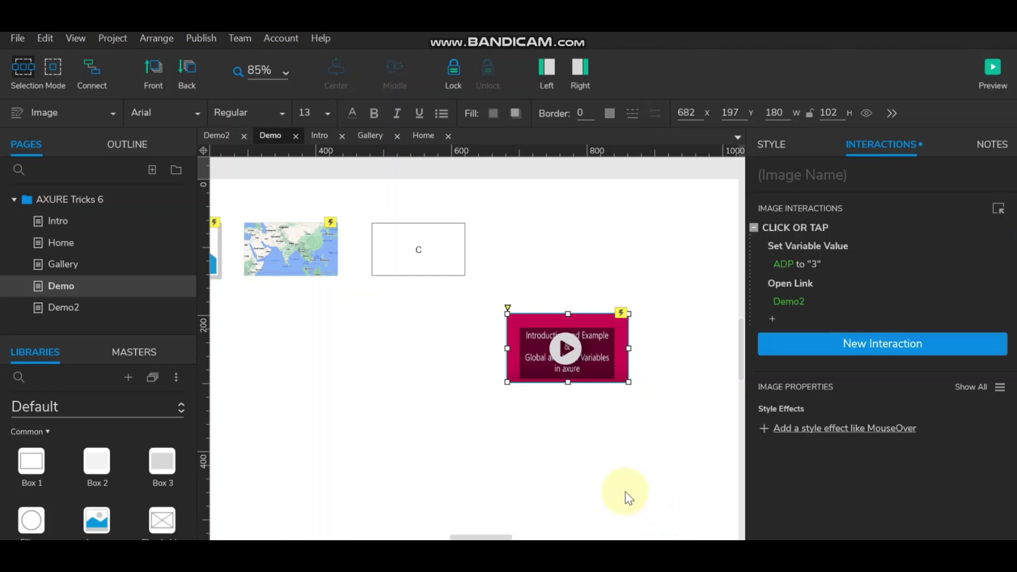
pyautogui.click(565, 349)
pyautogui.hotkey('ctrl', 'v')
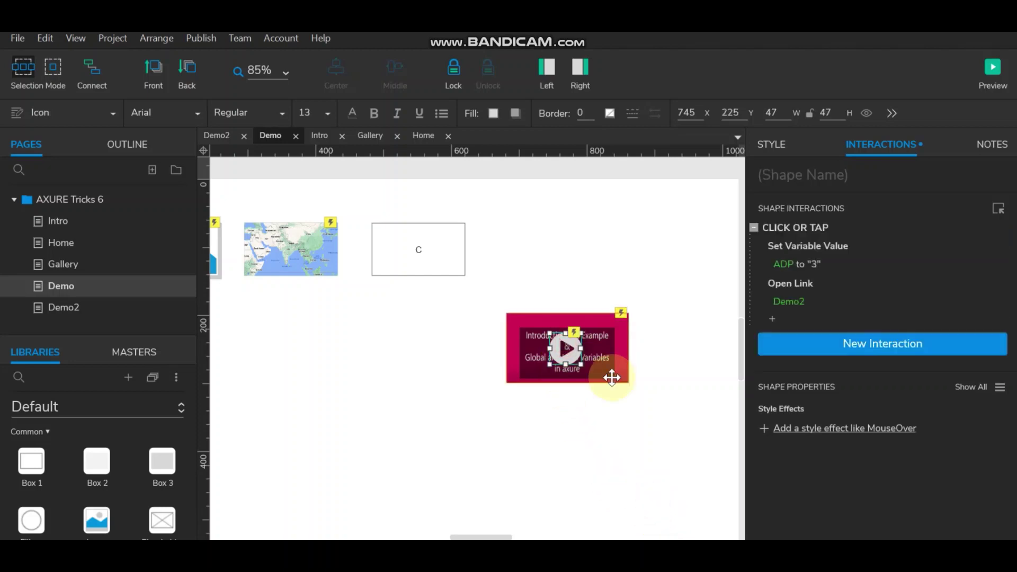
pyautogui.click(646, 453)
# Move the video widget over box C and shrink it to 138 by 78.
pyautogui.moveTo(506, 304); pyautogui.dragTo(623, 413)
pyautogui.moveTo(597, 363); pyautogui.dragTo(473, 282)
pyautogui.moveTo(493, 293); pyautogui.dragTo(471, 279)
pyautogui.click(560, 325)
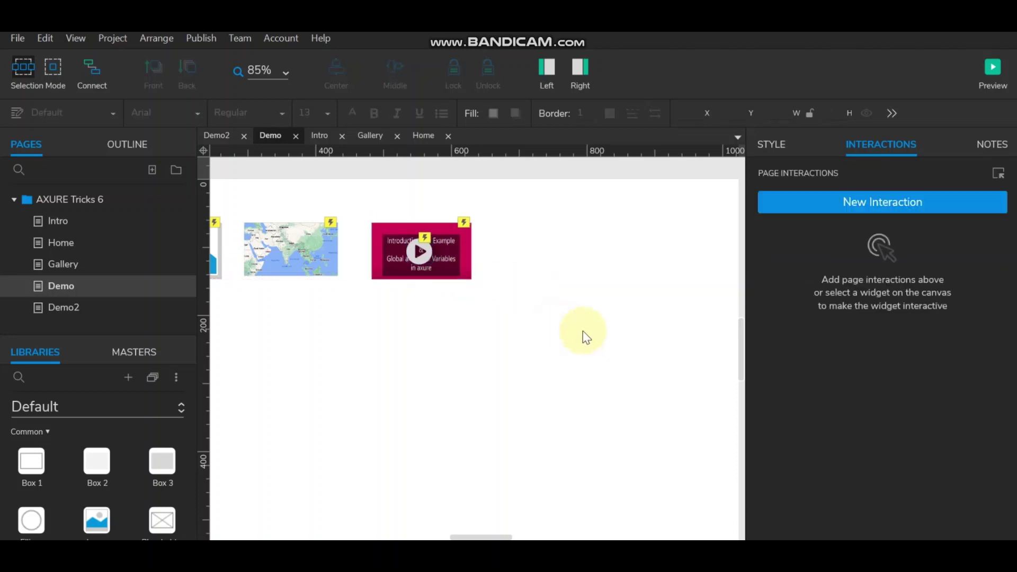
# Select the garden photo in state 1 of the Gallery page's dynamic panel.
pyautogui.click(55, 305)
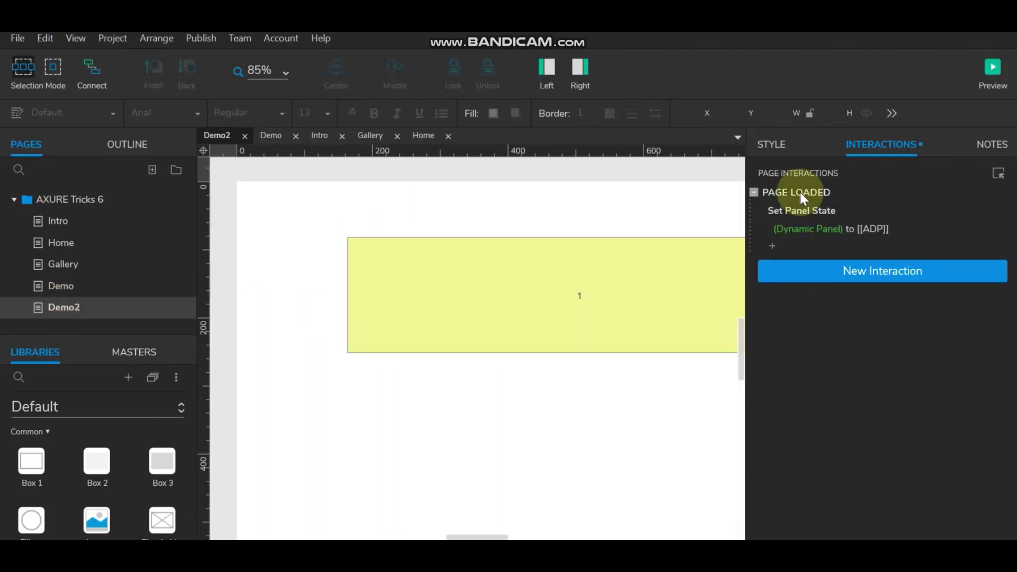
pyautogui.doubleClick(568, 288)
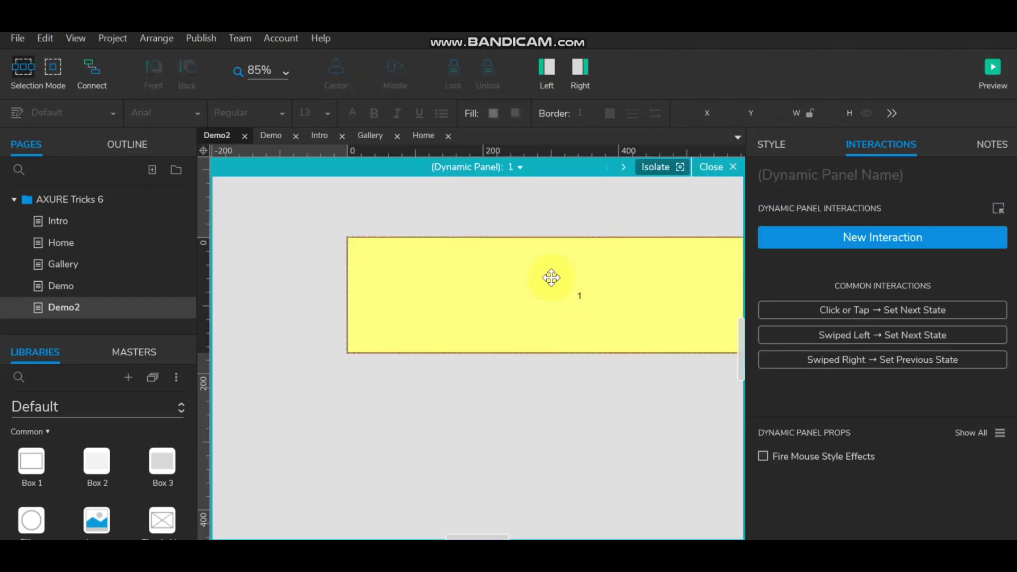
pyautogui.click(55, 263)
pyautogui.doubleClick(526, 345)
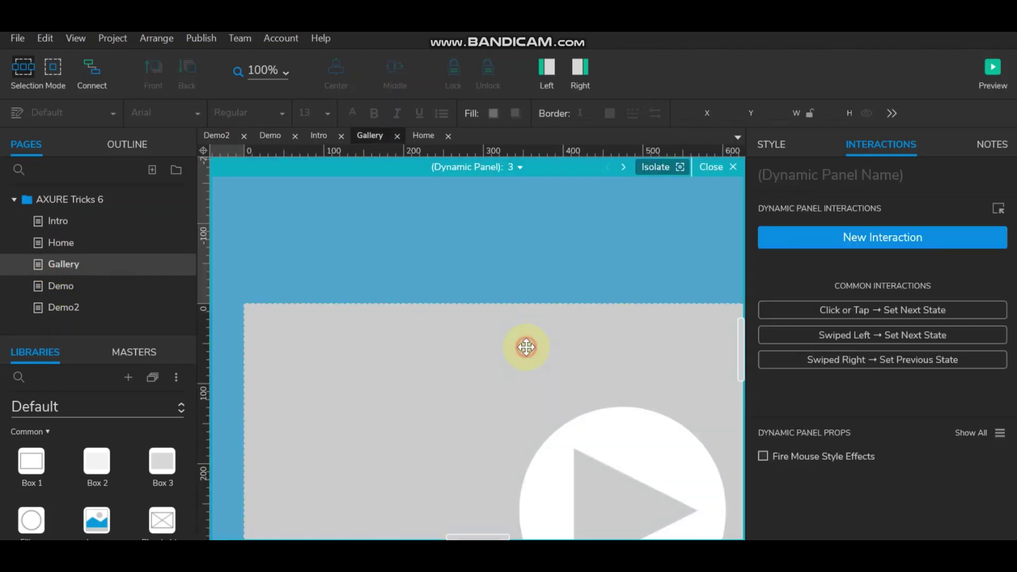
pyautogui.click(522, 167)
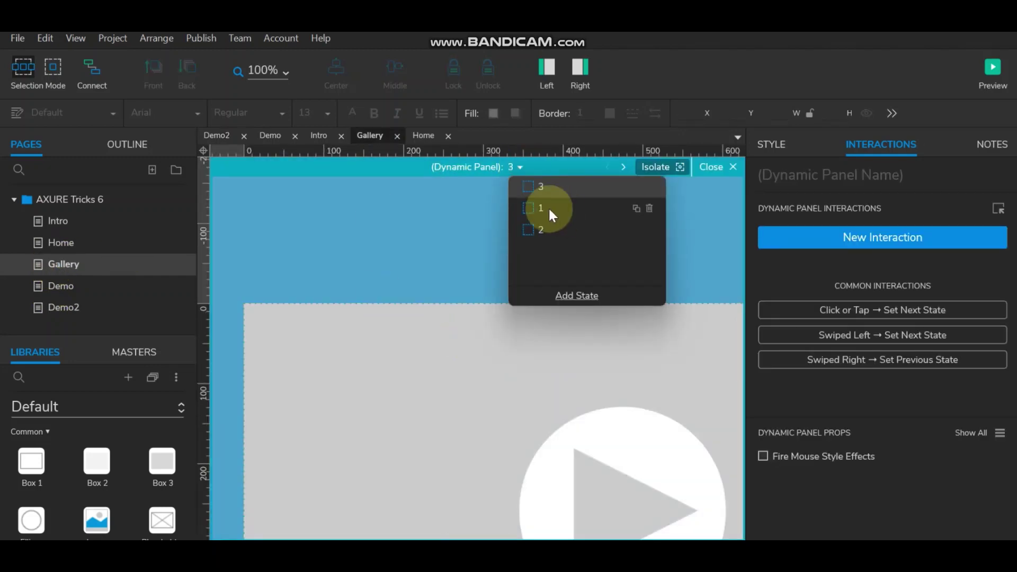
pyautogui.click(548, 208)
pyautogui.click(498, 368)
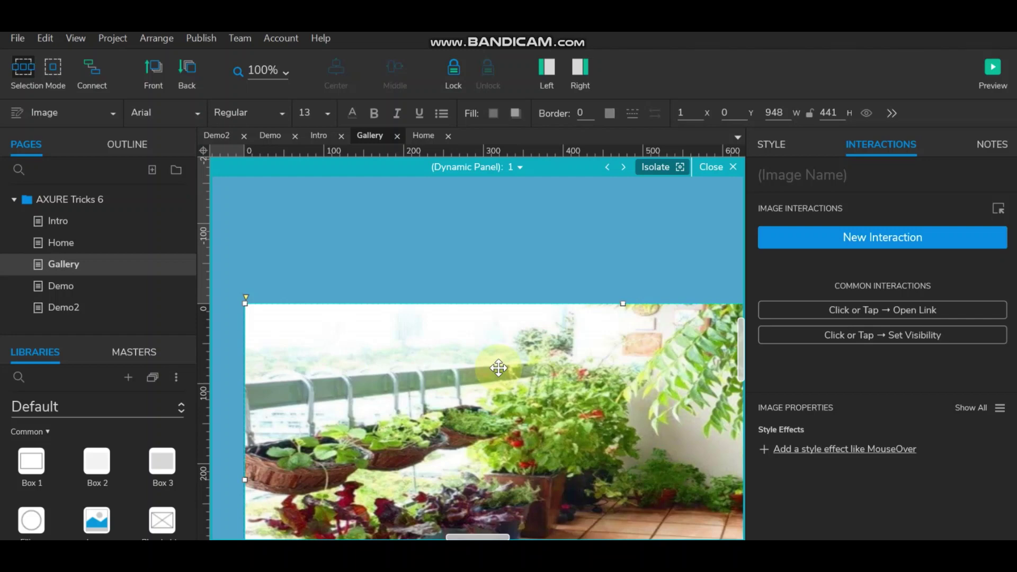
# Paste the garden photo into state 1 of Demo2's dynamic panel, keeping the yellow box.
pyautogui.click(54, 308)
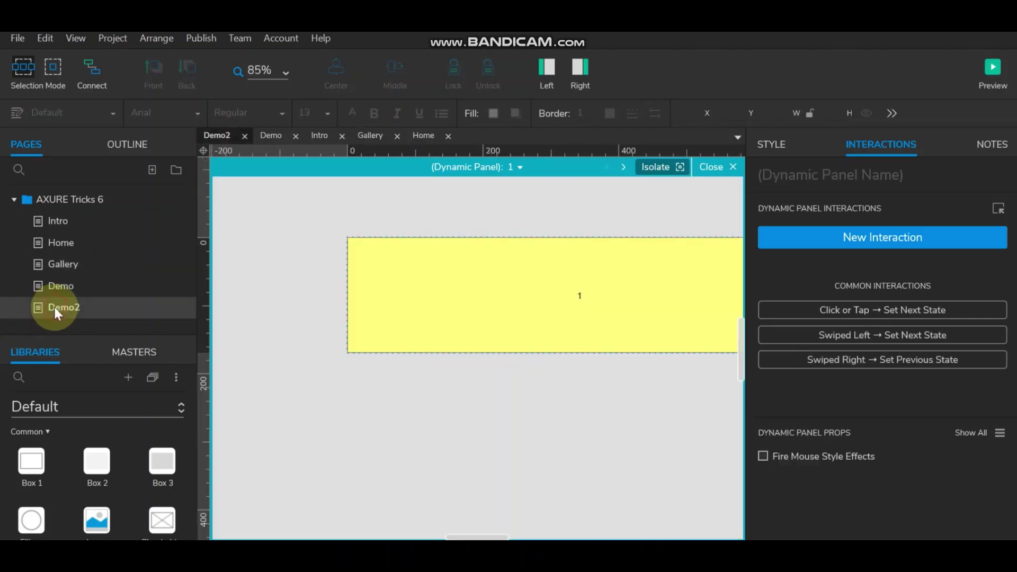
pyautogui.click(560, 280)
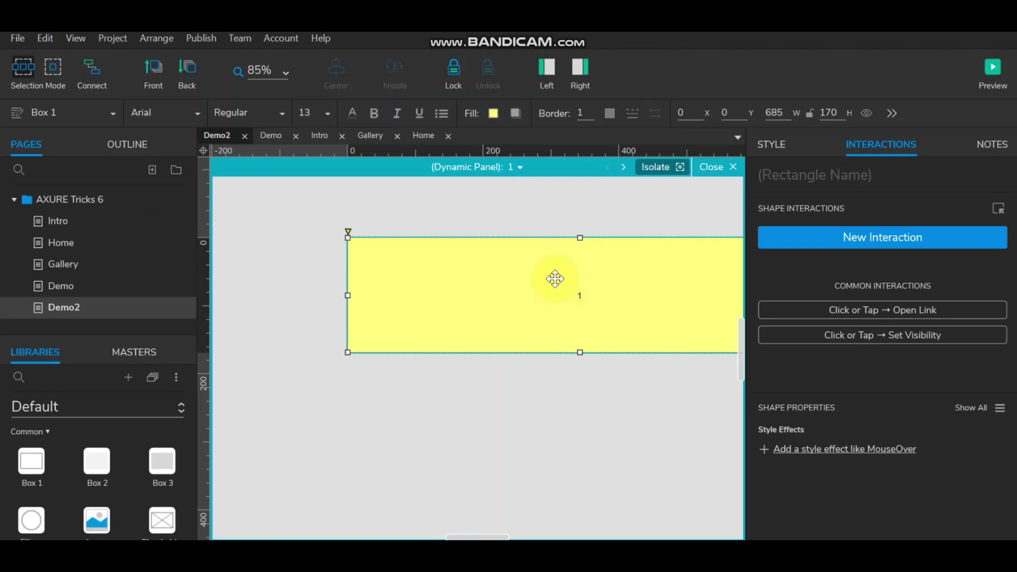
pyautogui.press('Delete')
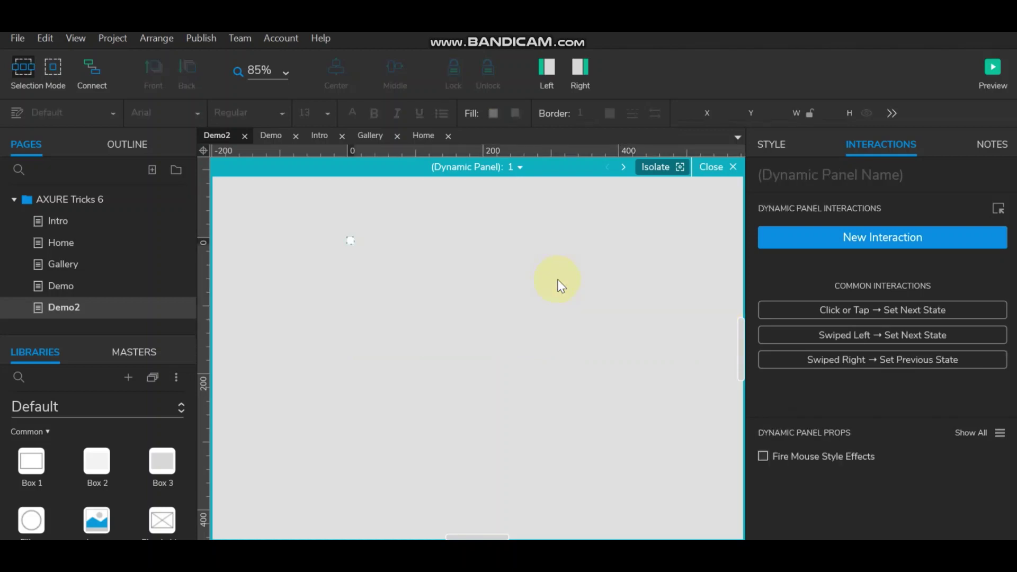
pyautogui.hotkey('ctrl', 'z')
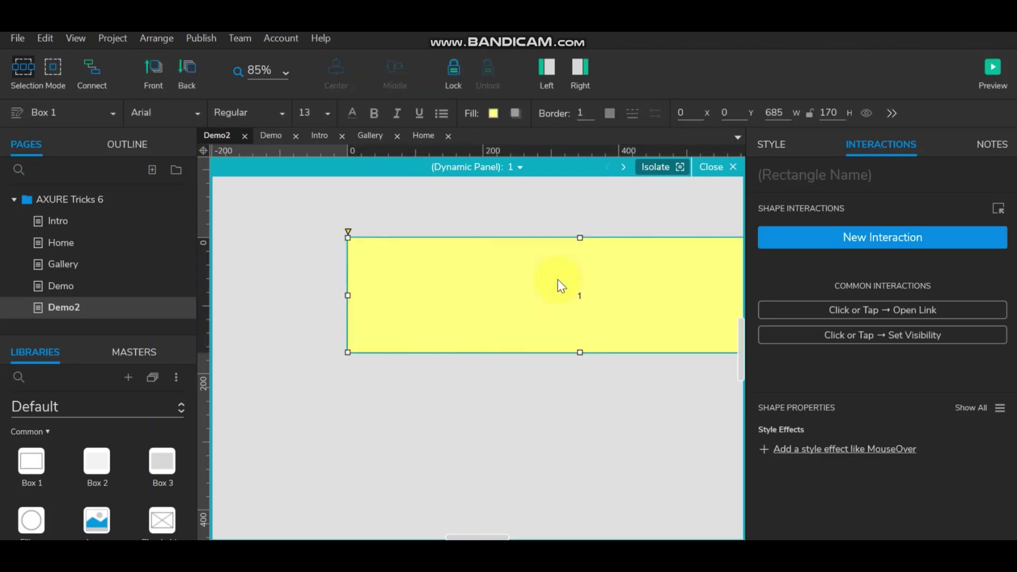
pyautogui.hotkey('ctrl', 'v')
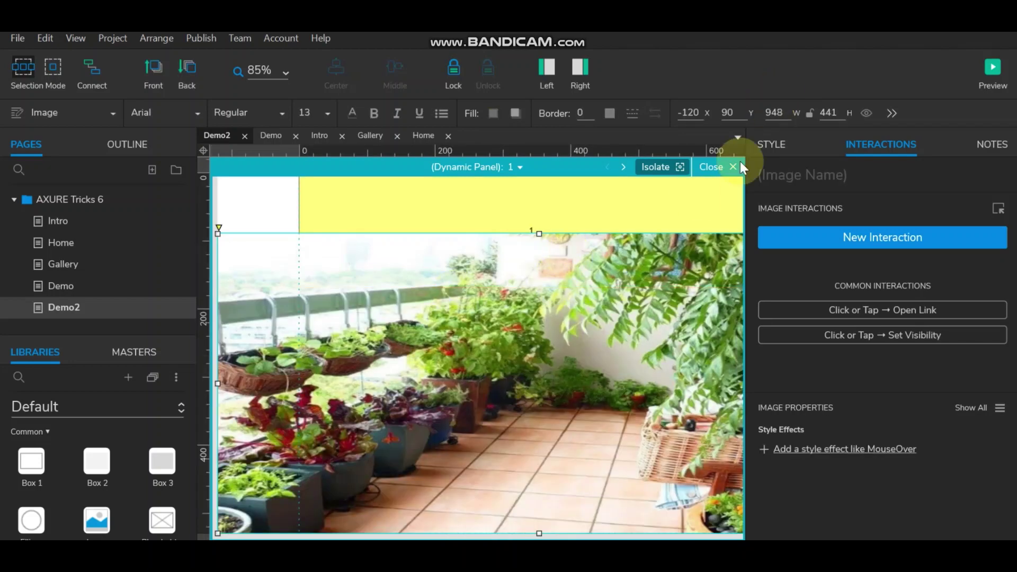
# Move the garden photo to 0,0 and resize it to about 685 by 319.
pyautogui.scroll(-4, 576, 331)
pyautogui.moveTo(549, 333); pyautogui.dragTo(583, 306)
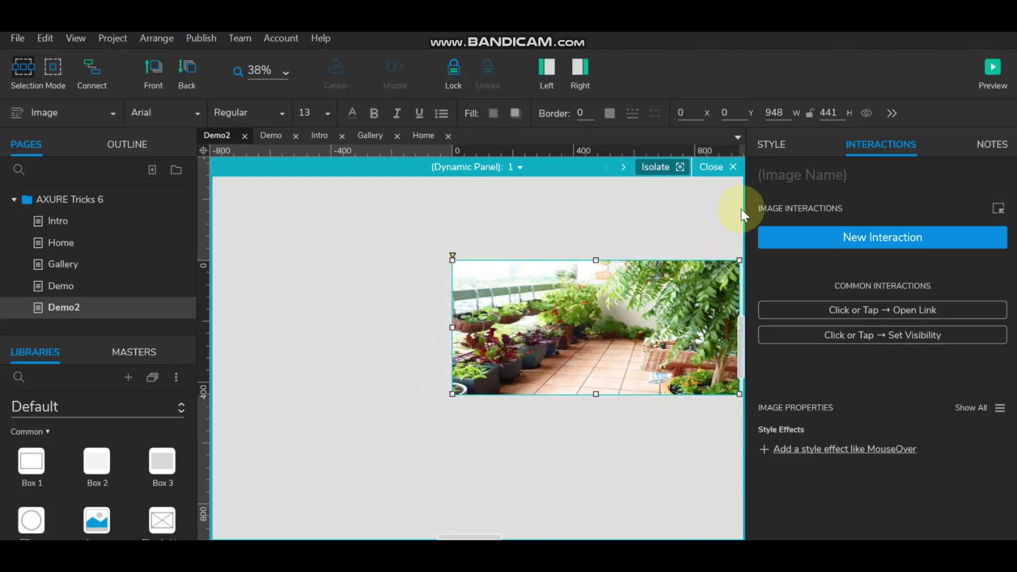
pyautogui.moveTo(743, 208); pyautogui.dragTo(808, 217)
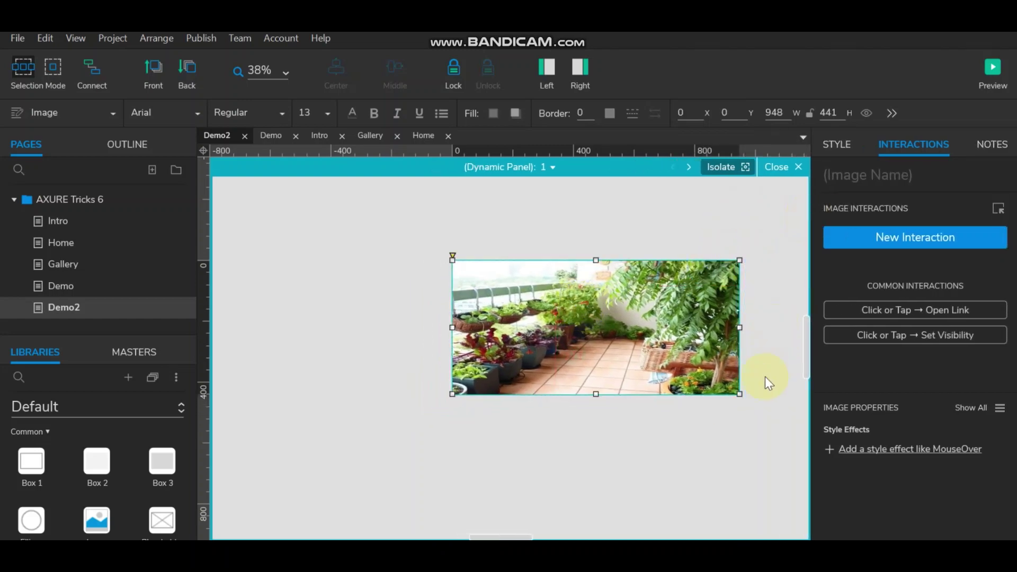
pyautogui.moveTo(739, 394); pyautogui.dragTo(657, 308)
pyautogui.moveTo(452, 348)
pyautogui.mouseDown()
pyautogui.moveTo(471, 337)
pyautogui.moveTo(451, 357)
pyautogui.mouseUp()
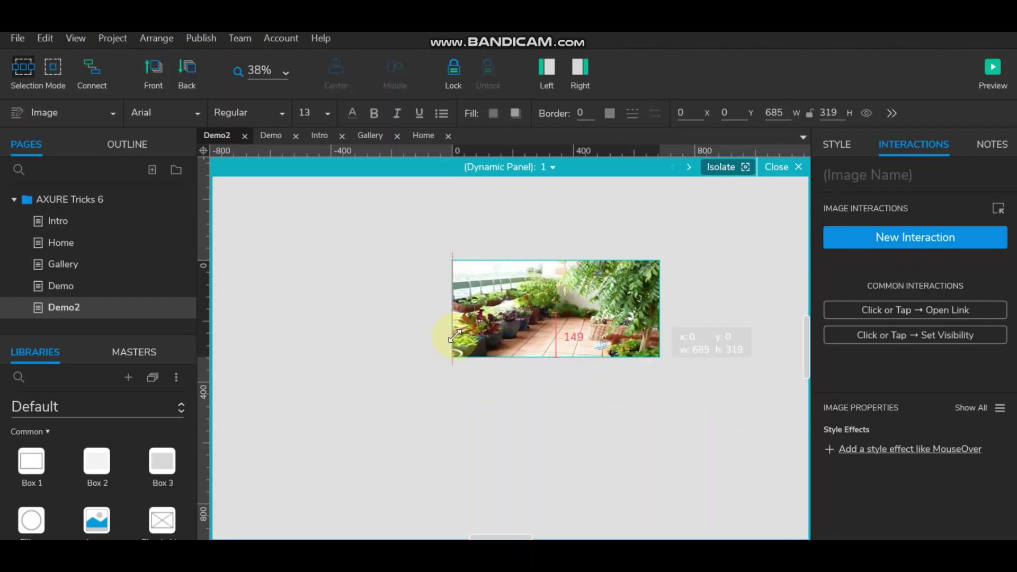
pyautogui.click(711, 265)
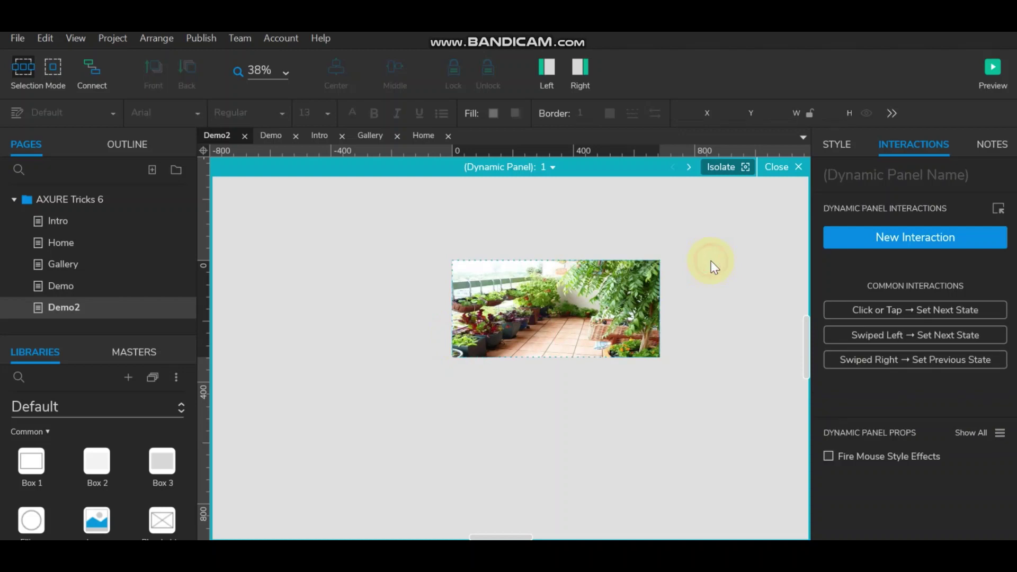
# Switch Demo2's dynamic panel to its orange state 2, then go to the Gallery page.
pyautogui.click(550, 168)
pyautogui.click(570, 206)
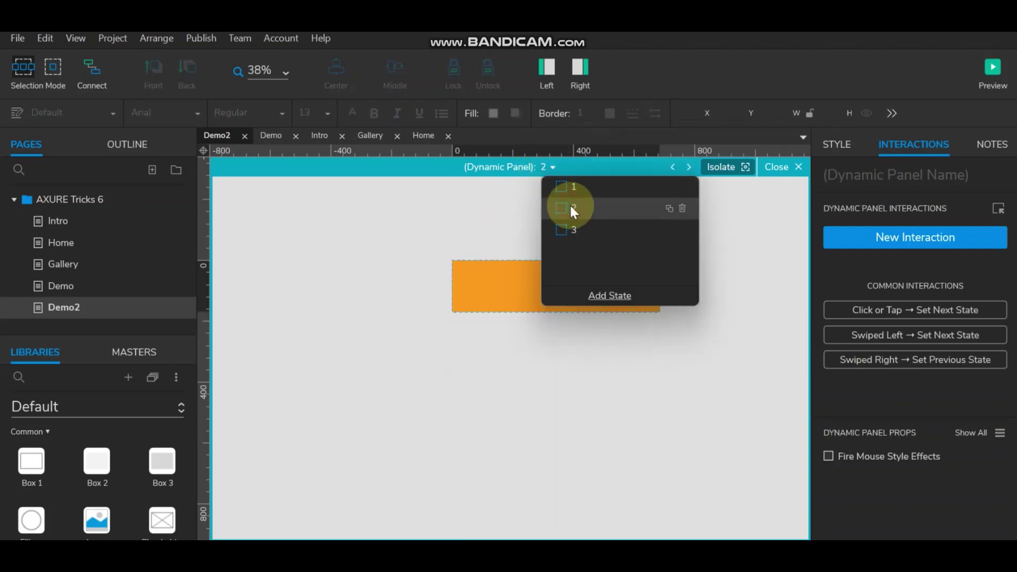
pyautogui.click(469, 225)
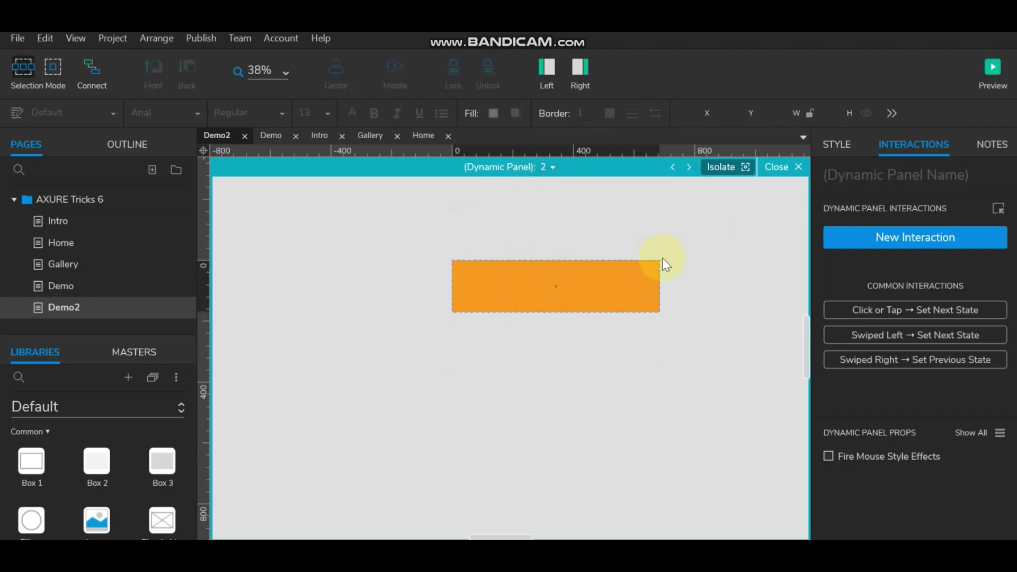
pyautogui.click(62, 263)
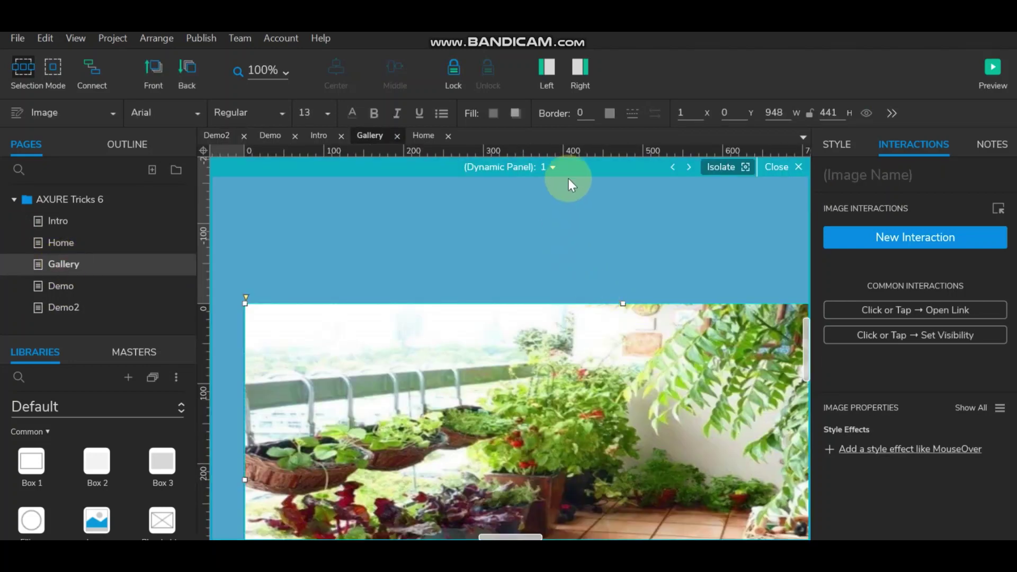
# Switch Gallery's panel to video state 3 and copy its inline frame's YouTube URL, cancelling both dialogs.
pyautogui.click(551, 167)
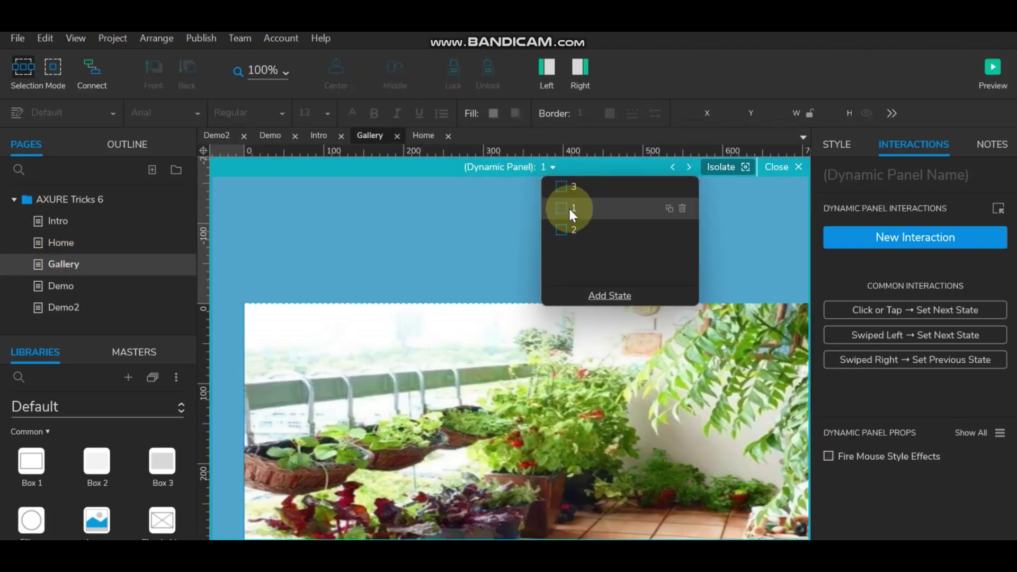
pyautogui.click(577, 187)
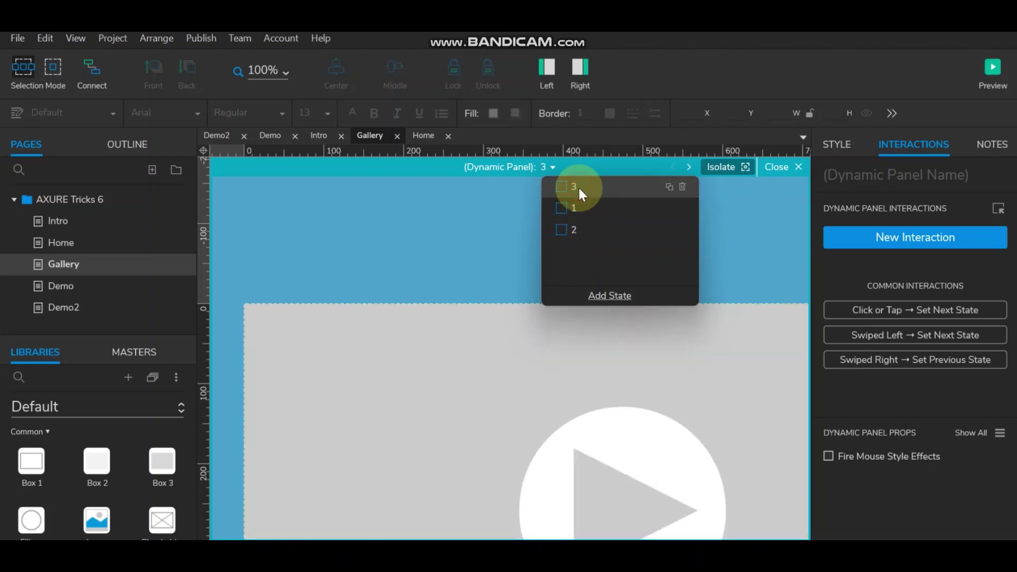
pyautogui.click(507, 408)
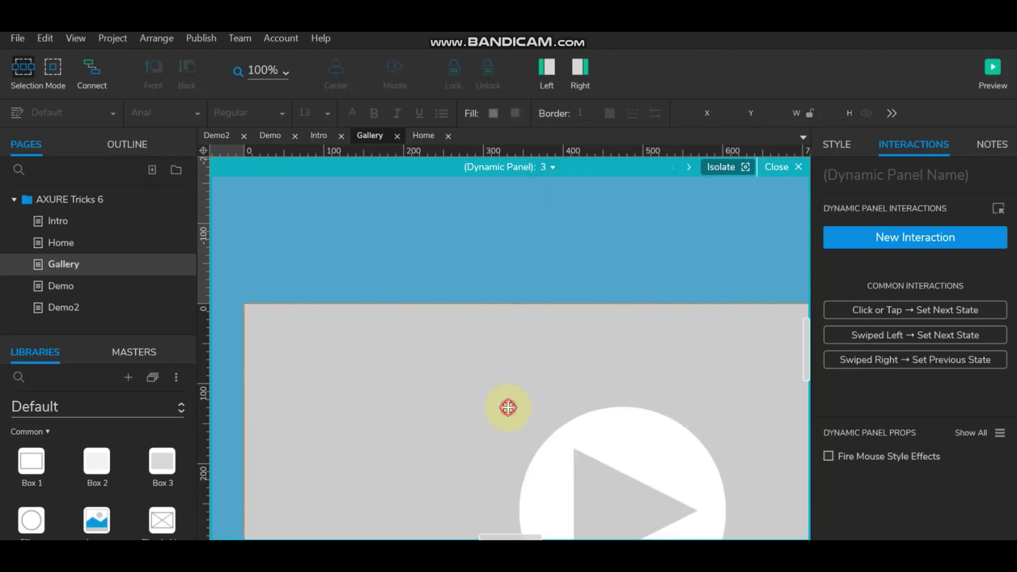
pyautogui.doubleClick(508, 408)
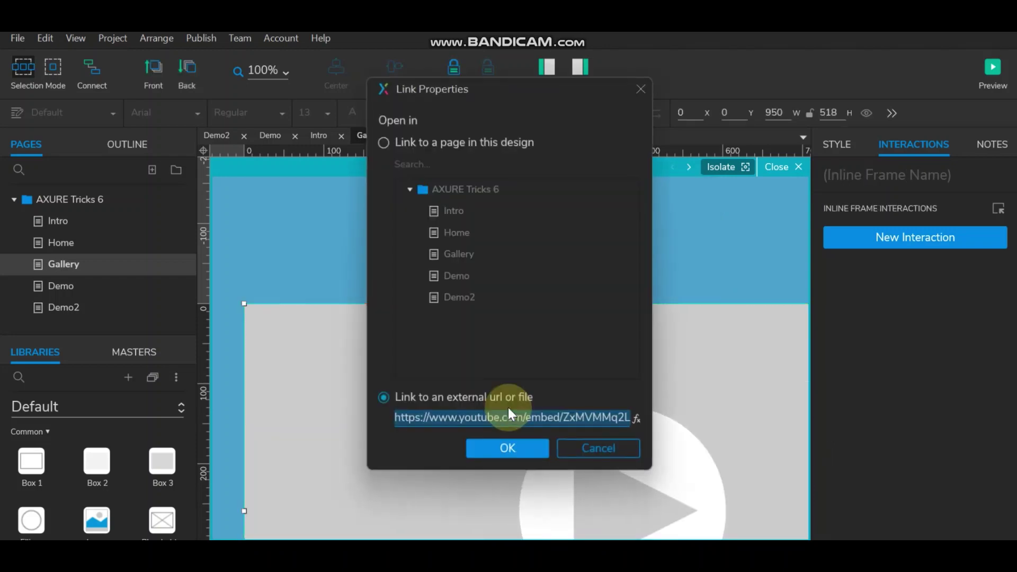
pyautogui.click(639, 416)
pyautogui.click(637, 416)
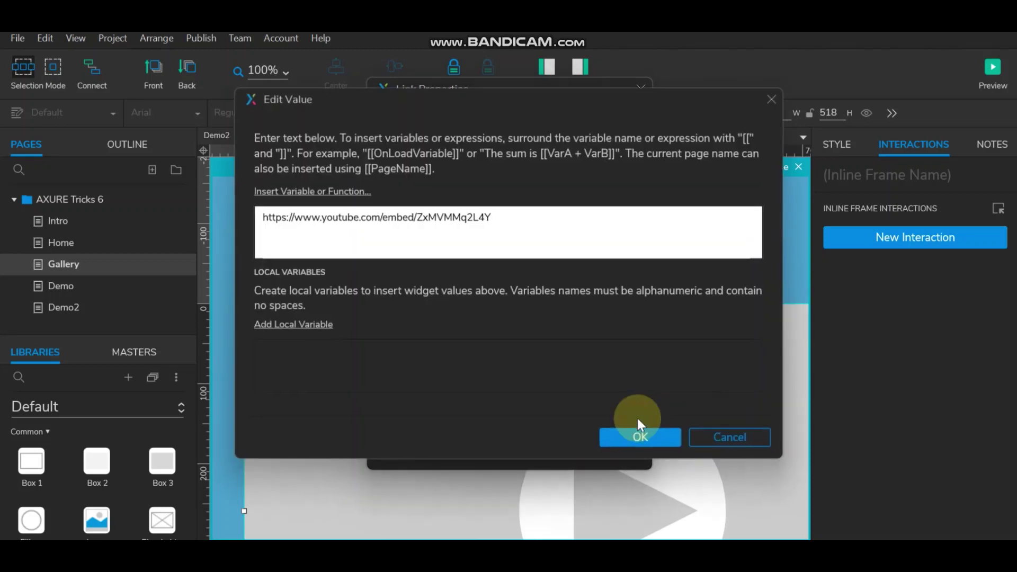
pyautogui.moveTo(436, 217); pyautogui.dragTo(538, 218)
pyautogui.hotkey('ctrl', 'a')
pyautogui.hotkey('ctrl', 'c')
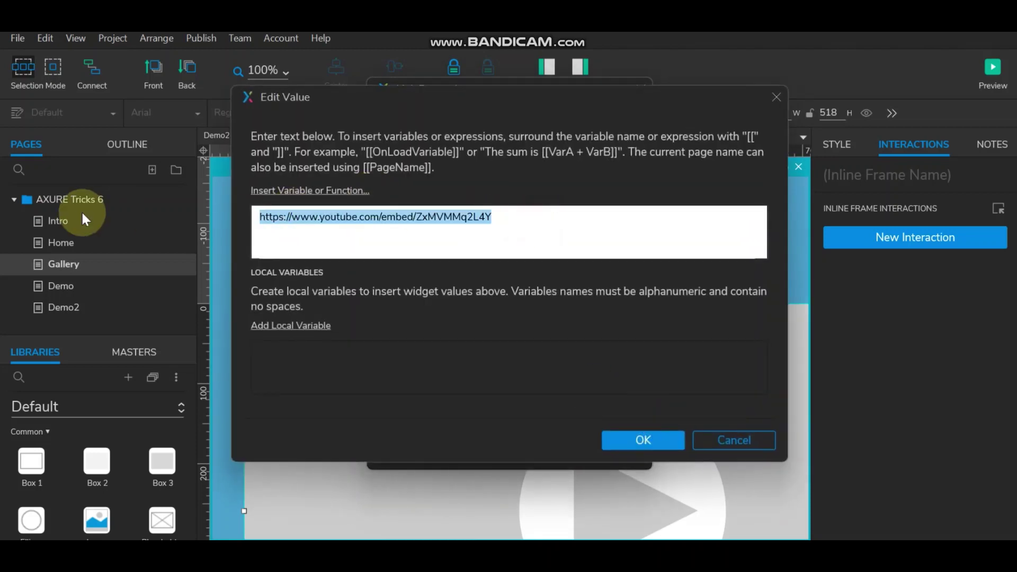
pyautogui.click(726, 445)
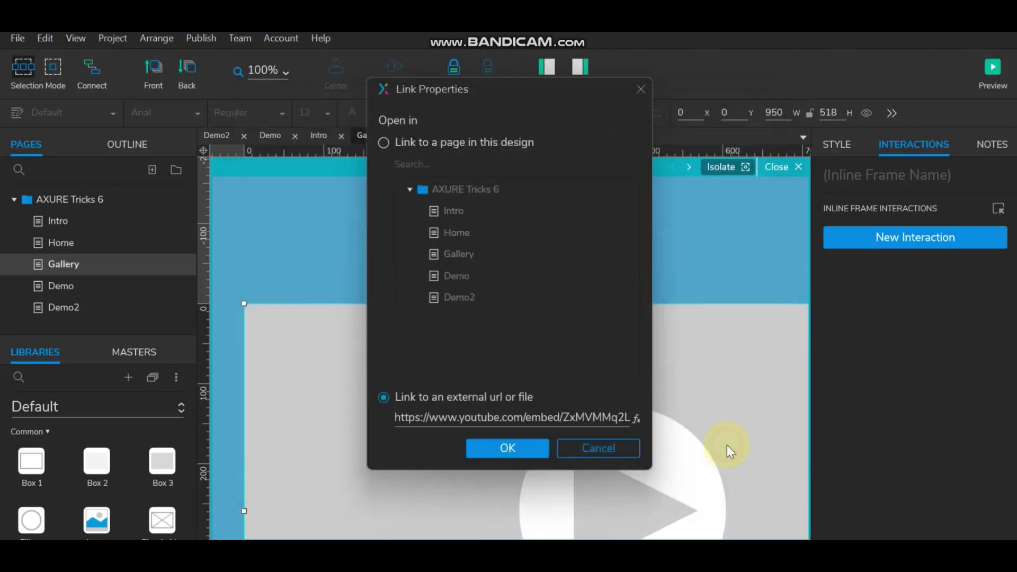
pyautogui.click(633, 450)
pyautogui.click(64, 308)
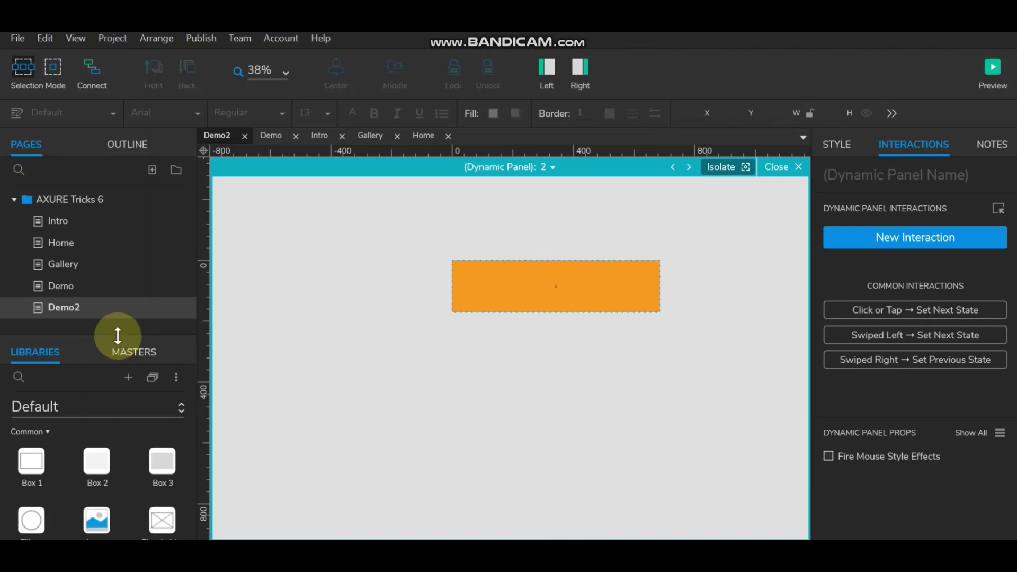
# Place an Inline Frame in Demo2's panel state 2 and widen it over the orange box.
pyautogui.moveTo(118, 335); pyautogui.dragTo(139, 210)
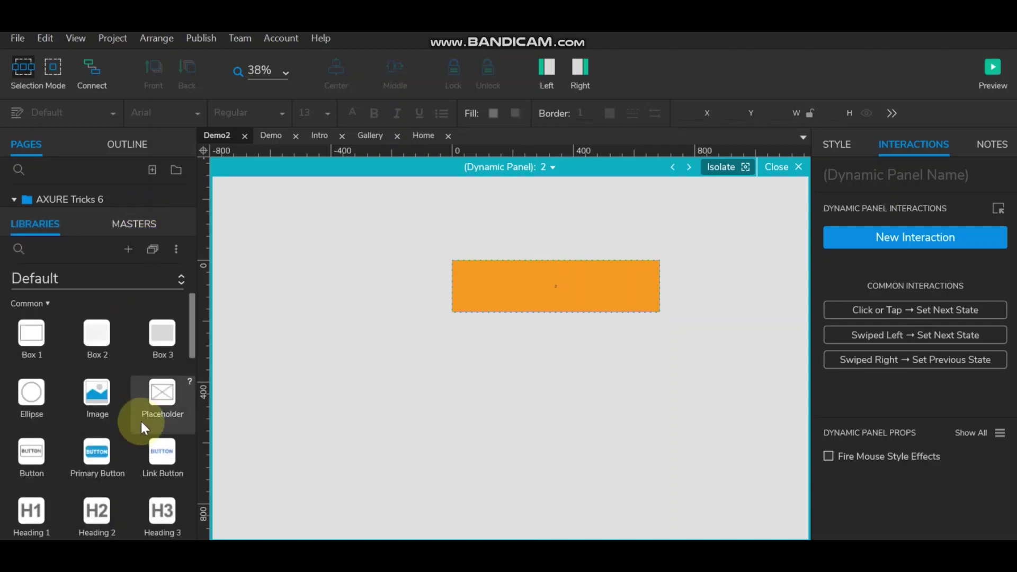
pyautogui.scroll(-3, 140, 418)
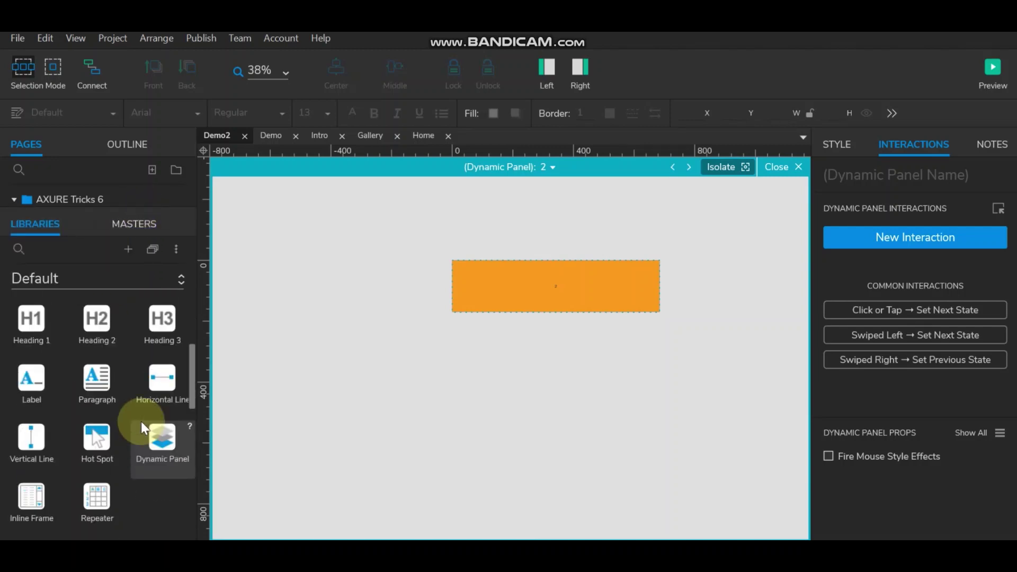
pyautogui.moveTo(37, 497); pyautogui.dragTo(456, 261)
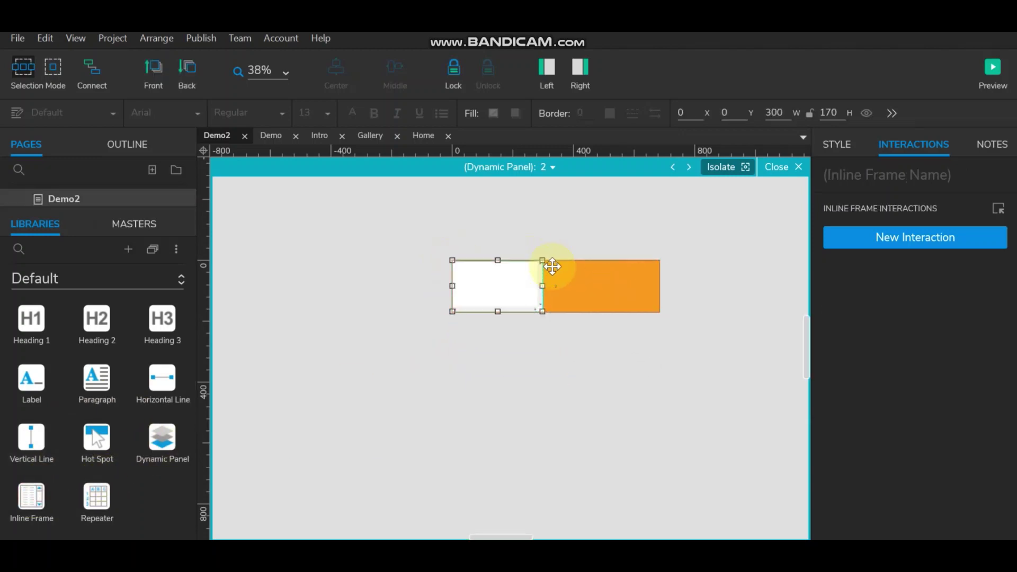
pyautogui.moveTo(540, 288); pyautogui.dragTo(661, 294)
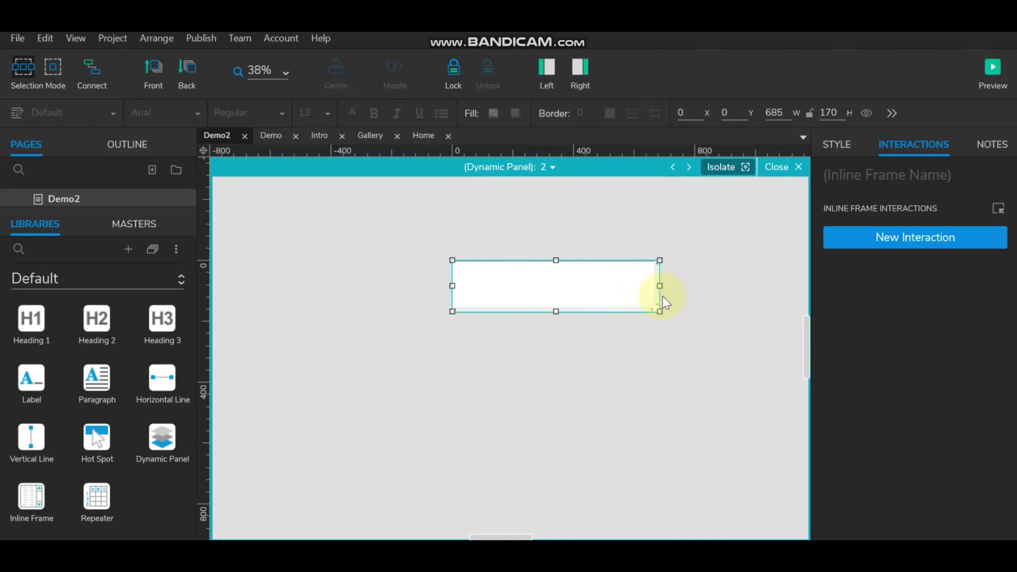
# Set the inline frame to Video preview, Never Scroll and Hide Borders.
pyautogui.click(840, 143)
pyautogui.click(860, 409)
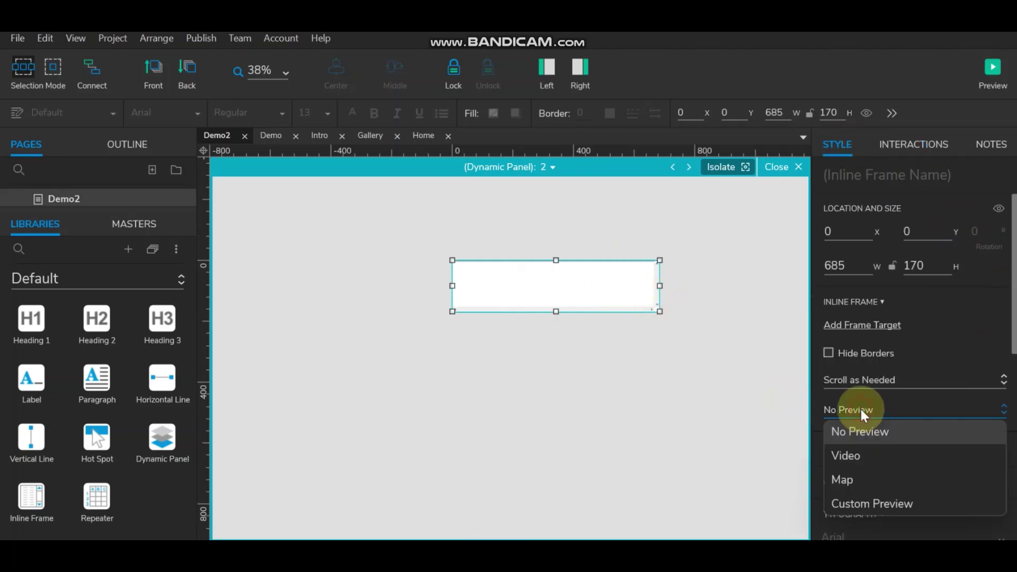
pyautogui.click(861, 449)
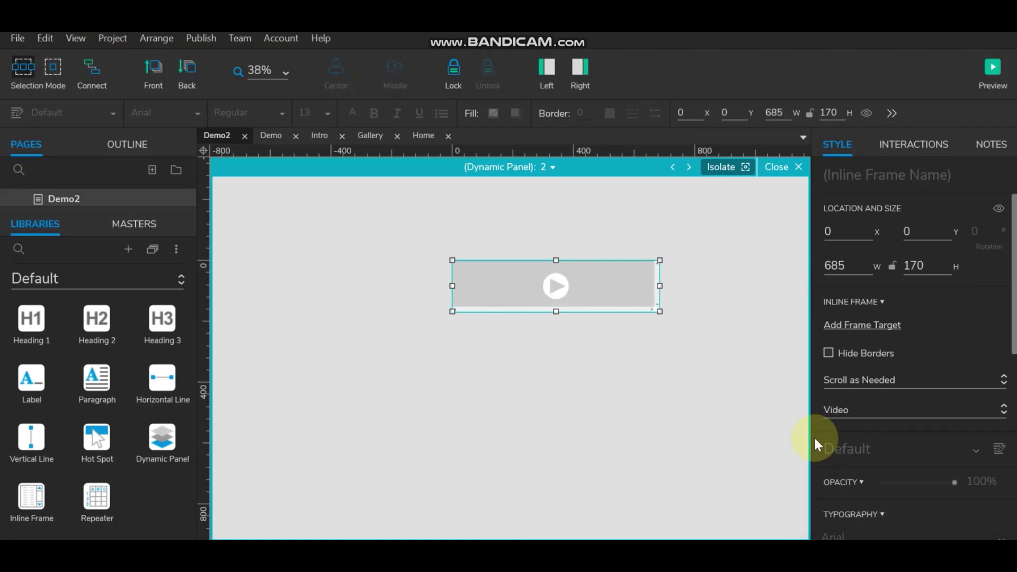
pyautogui.click(884, 382)
pyautogui.click(879, 446)
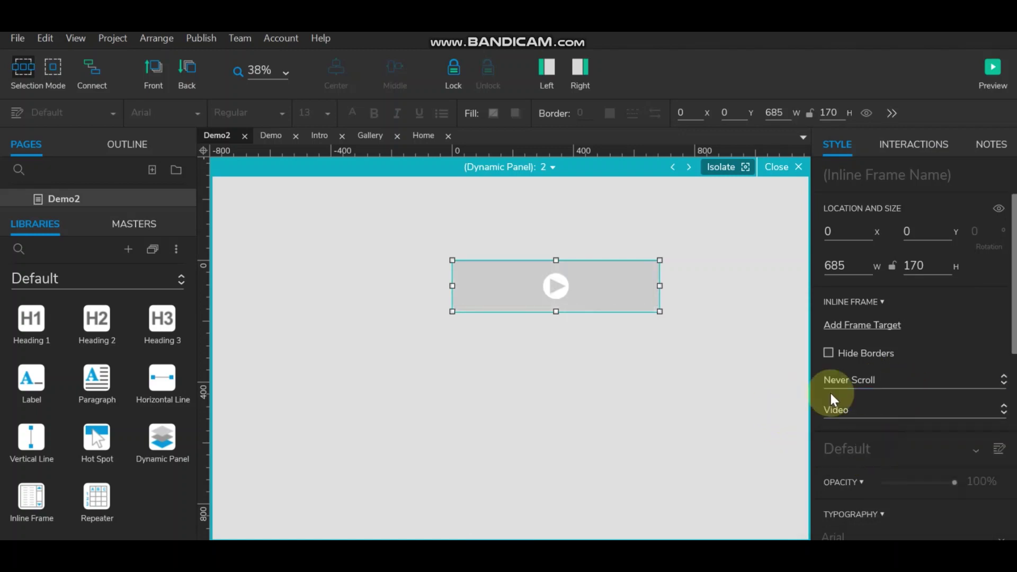
pyautogui.click(826, 351)
# Link the inline frame to the pasted YouTube embed URL as an external URL.
pyautogui.click(580, 313)
pyautogui.doubleClick(556, 288)
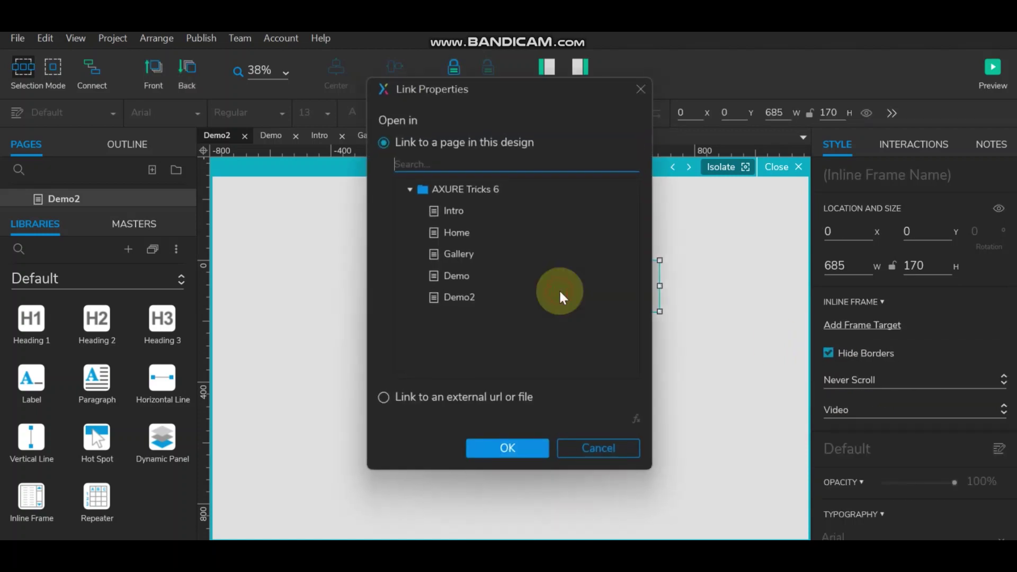
pyautogui.click(383, 397)
pyautogui.click(636, 420)
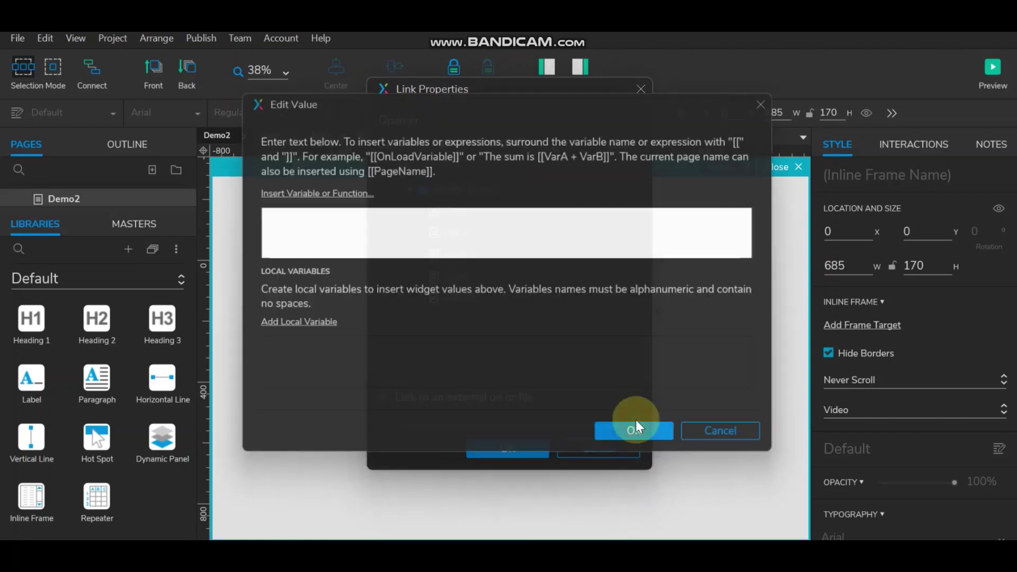
pyautogui.hotkey('ctrl', 'v')
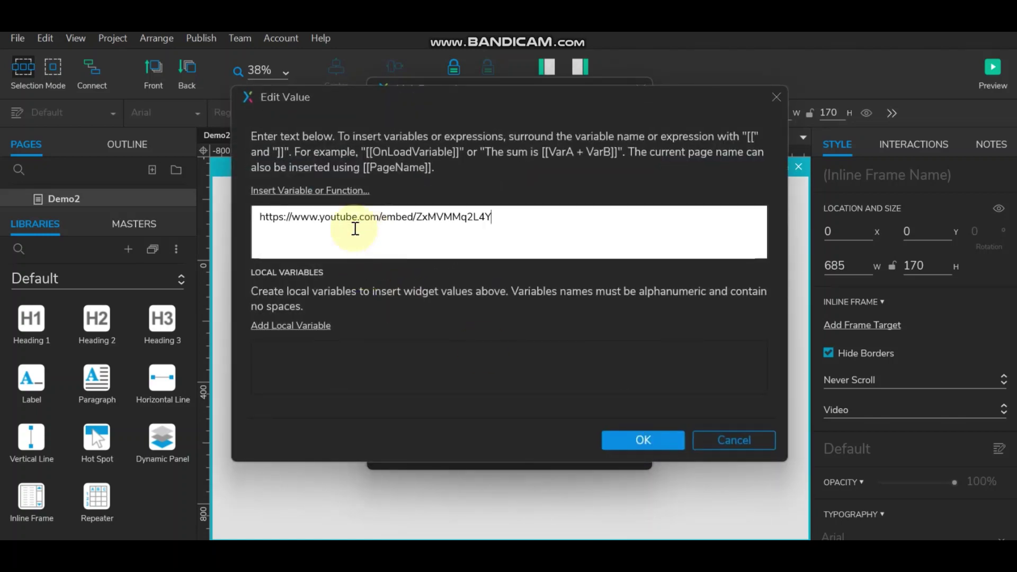
pyautogui.click(643, 440)
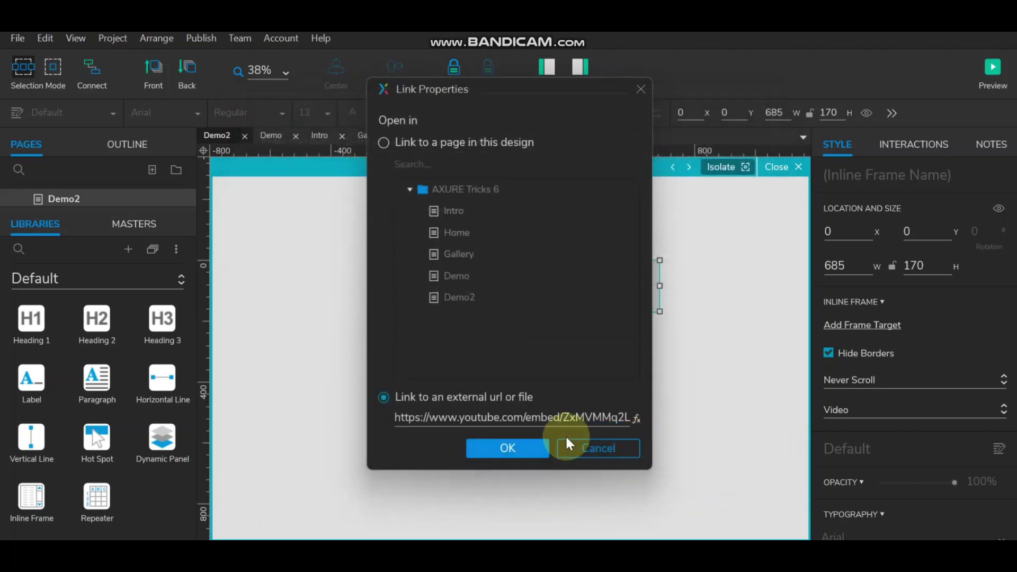
pyautogui.click(525, 447)
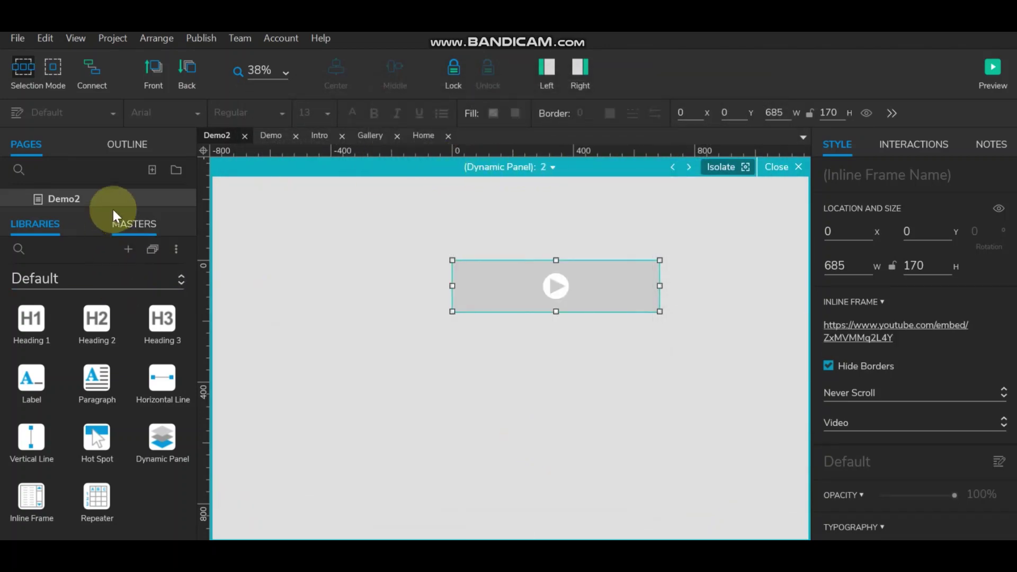
pyautogui.moveTo(113, 209); pyautogui.dragTo(78, 367)
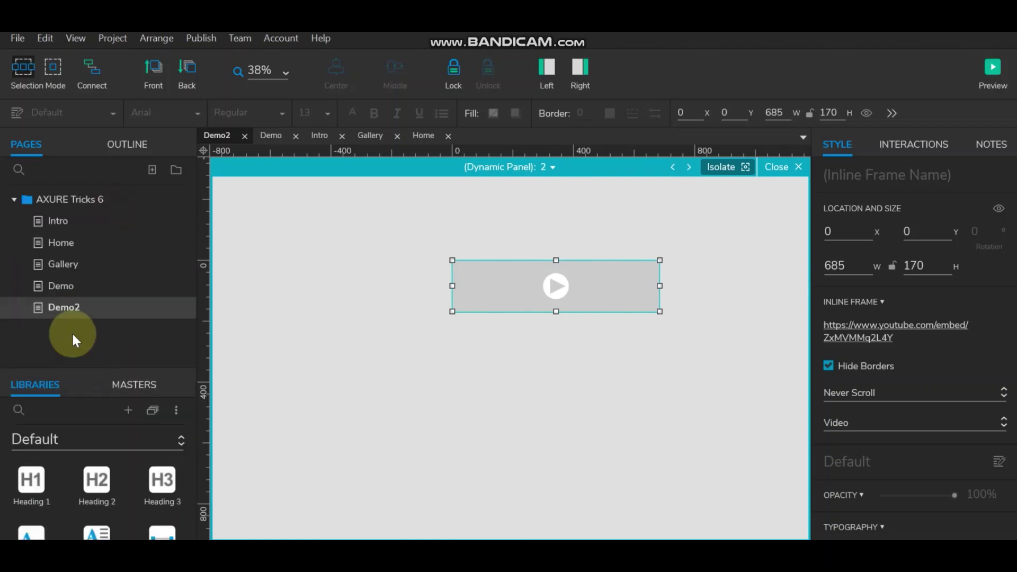
# Switch Gallery's panel to map state 2 and copy the map frame's Google Maps embed URL.
pyautogui.click(66, 261)
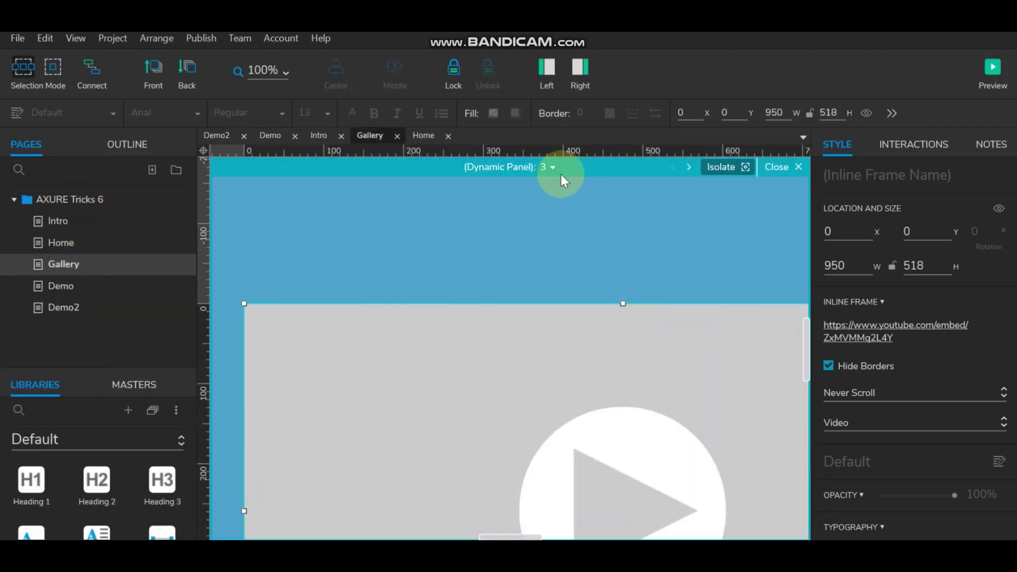
pyautogui.click(551, 167)
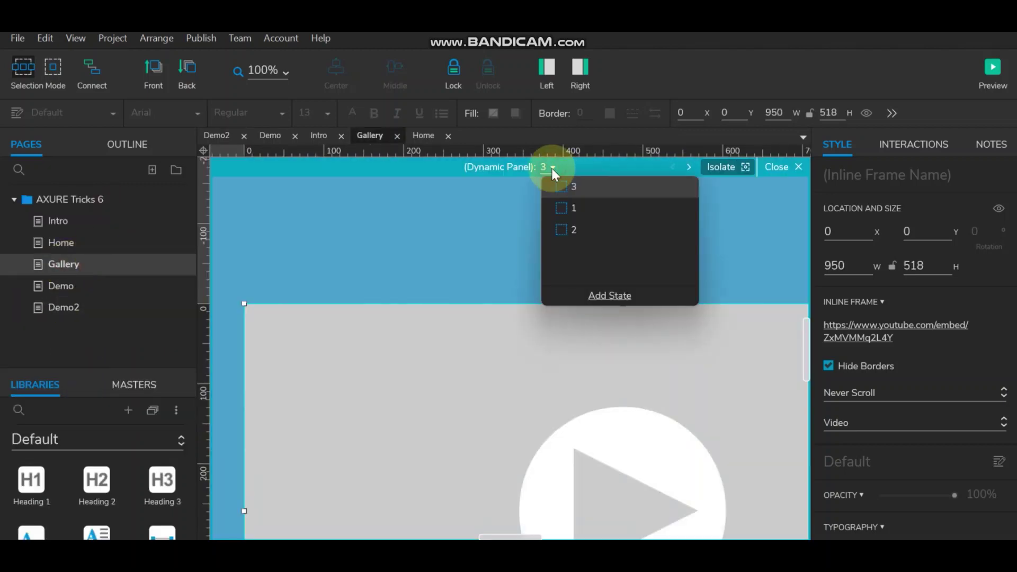
pyautogui.click(564, 211)
pyautogui.click(564, 225)
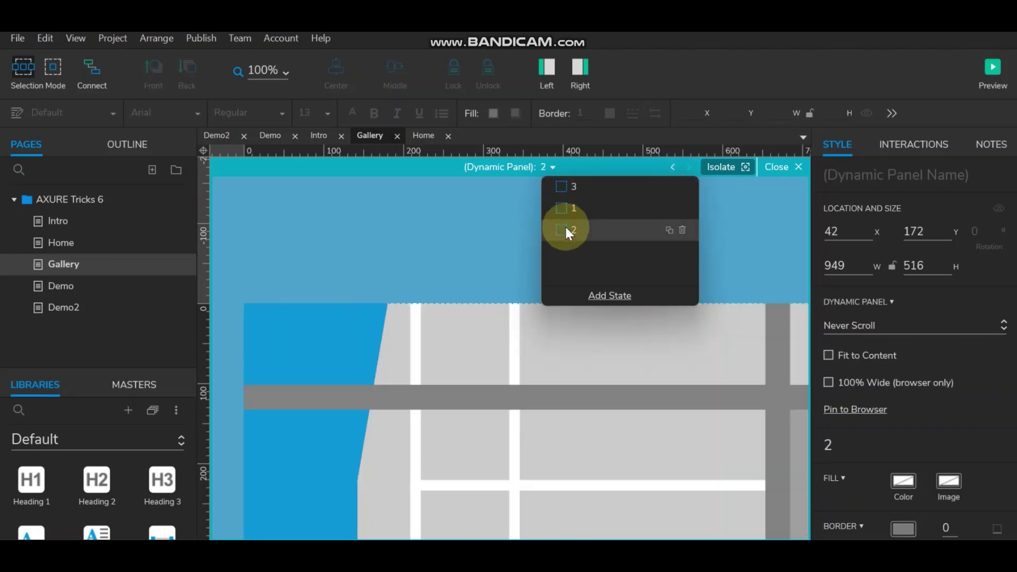
pyautogui.doubleClick(443, 377)
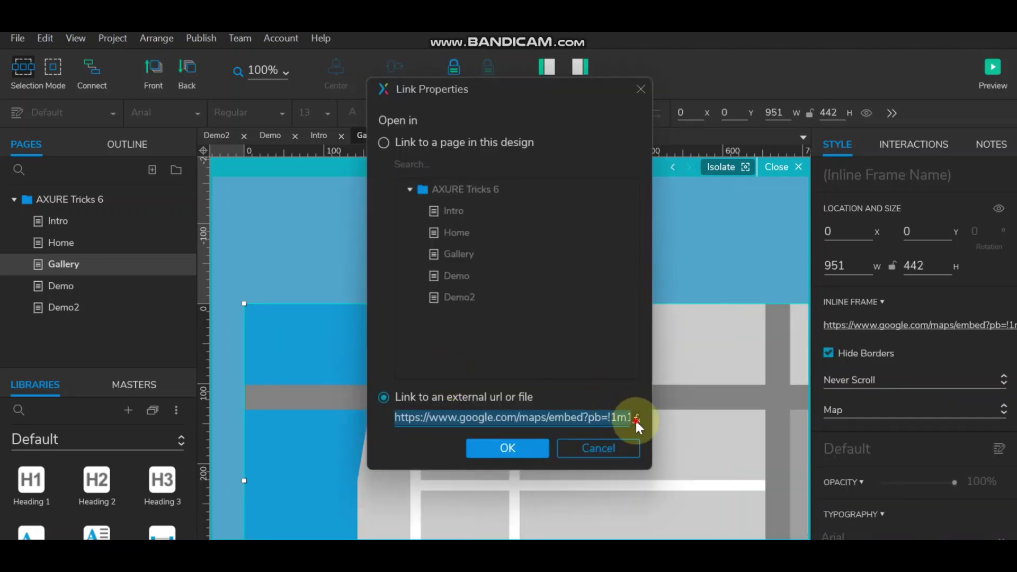
pyautogui.click(635, 420)
pyautogui.moveTo(616, 245); pyautogui.dragTo(639, 238)
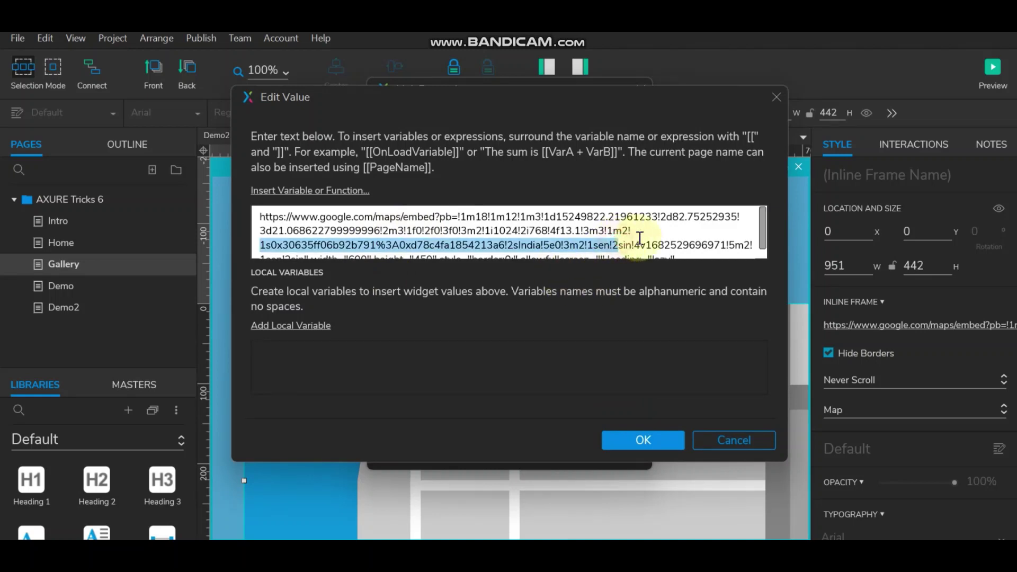
pyautogui.hotkey('ctrl', 'a')
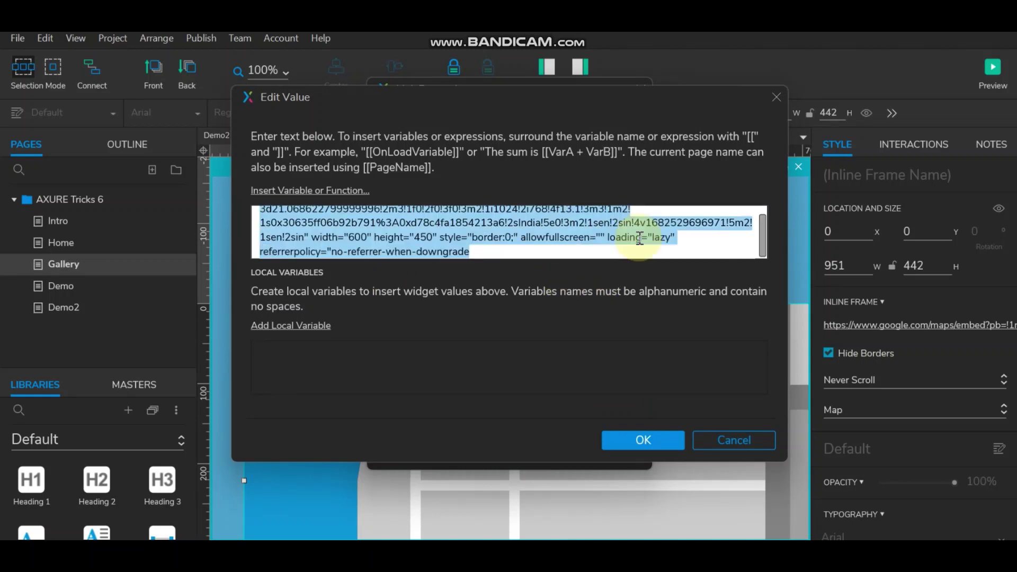
pyautogui.click(740, 441)
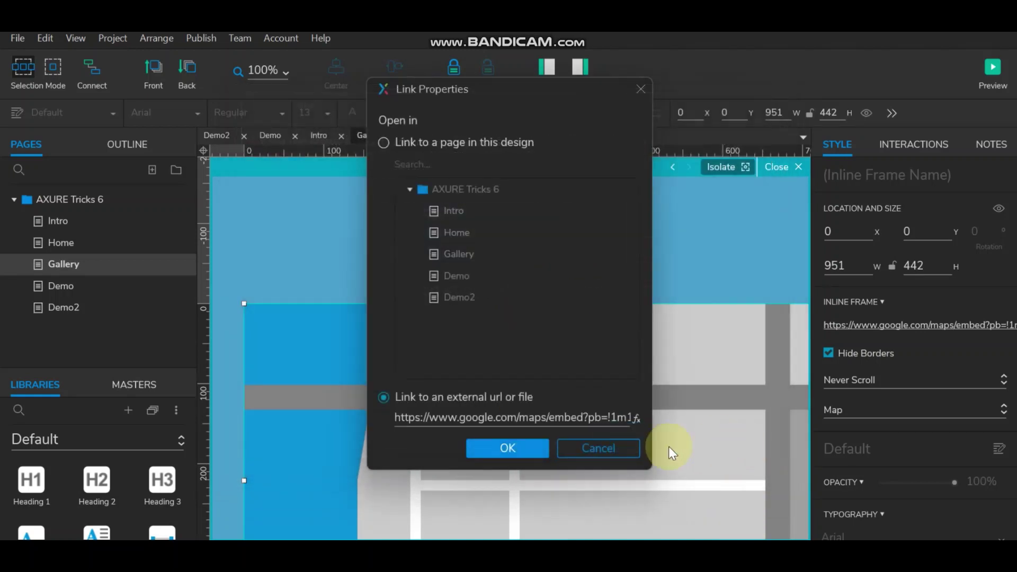
pyautogui.click(630, 449)
pyautogui.click(75, 308)
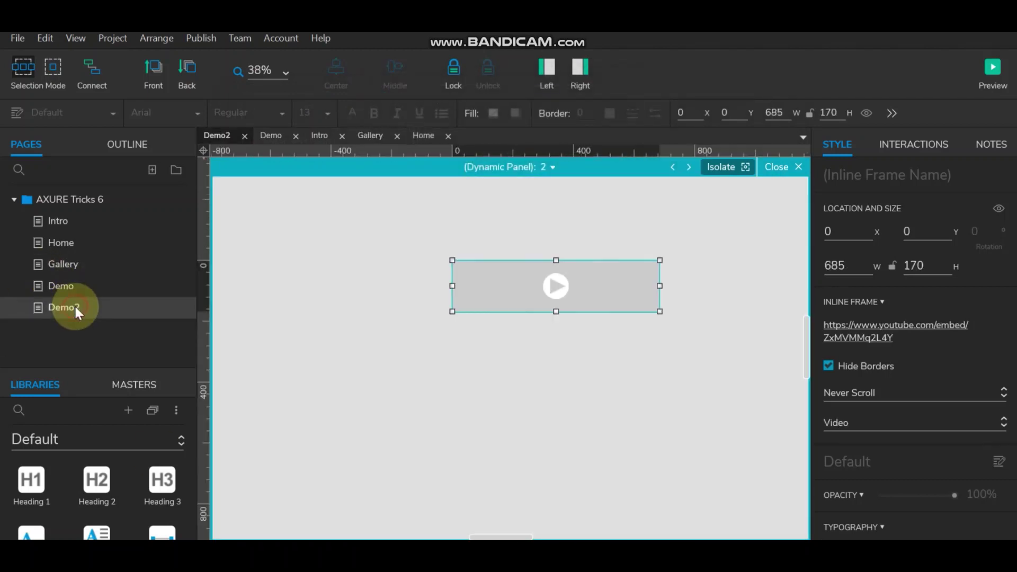
# Place an Inline Frame in Demo2's panel state 3 and widen it to 685.
pyautogui.click(551, 167)
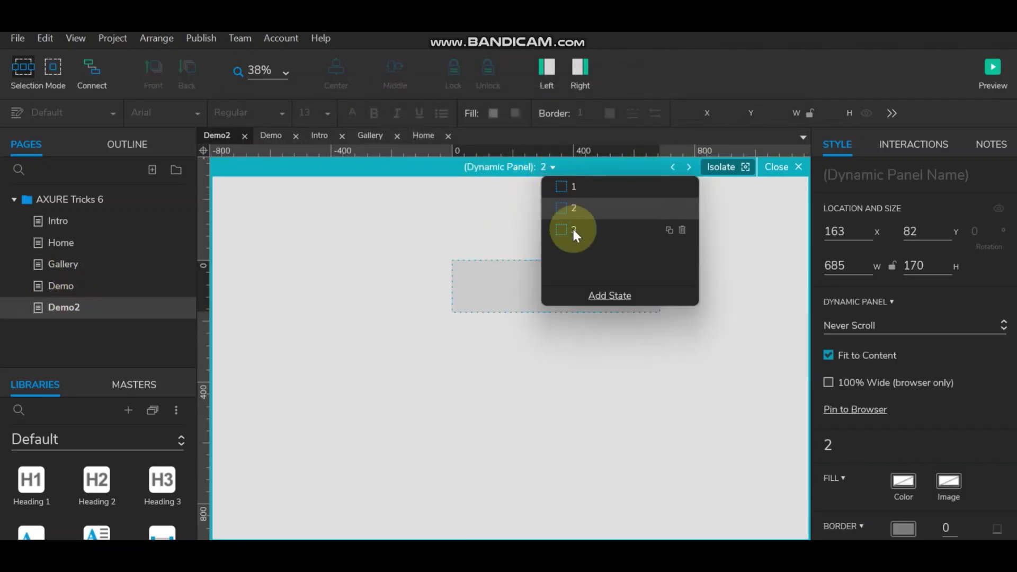
pyautogui.click(572, 226)
pyautogui.moveTo(79, 367); pyautogui.dragTo(113, 222)
pyautogui.moveTo(62, 499); pyautogui.dragTo(450, 259)
pyautogui.moveTo(541, 286); pyautogui.dragTo(662, 290)
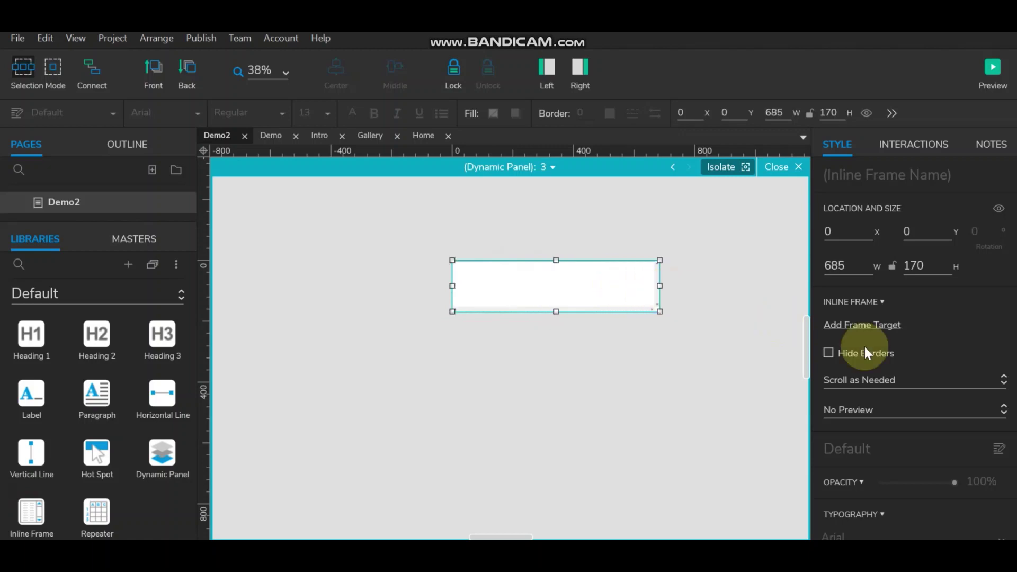
# Set the inline frame to Map preview, Hide Borders and Never Scroll.
pyautogui.click(882, 412)
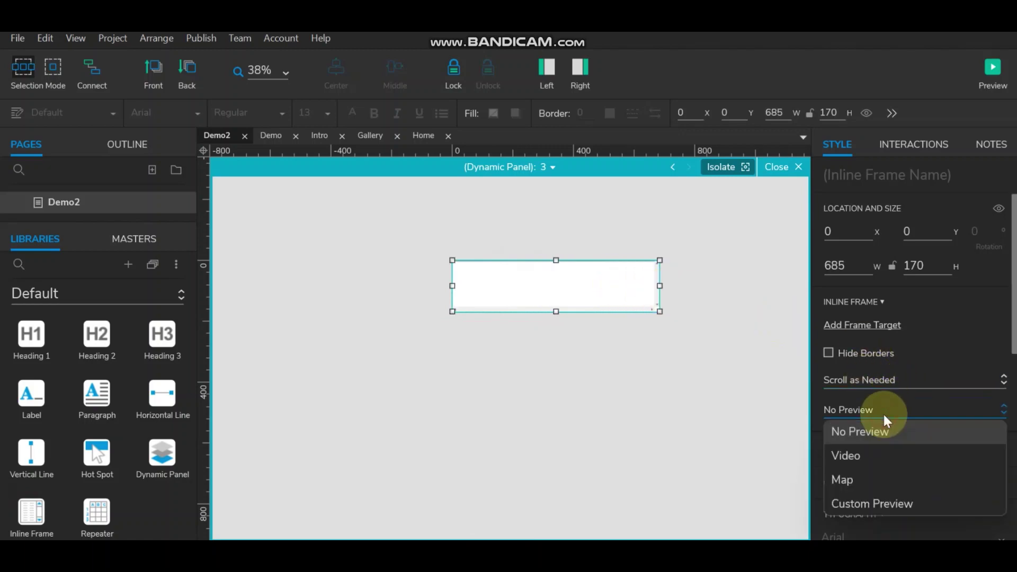
pyautogui.click(881, 471)
pyautogui.click(827, 352)
pyautogui.click(854, 381)
pyautogui.click(857, 449)
pyautogui.click(561, 363)
# Link the inline frame to the pasted Google Maps embed code as an external URL.
pyautogui.click(556, 265)
pyautogui.doubleClick(556, 265)
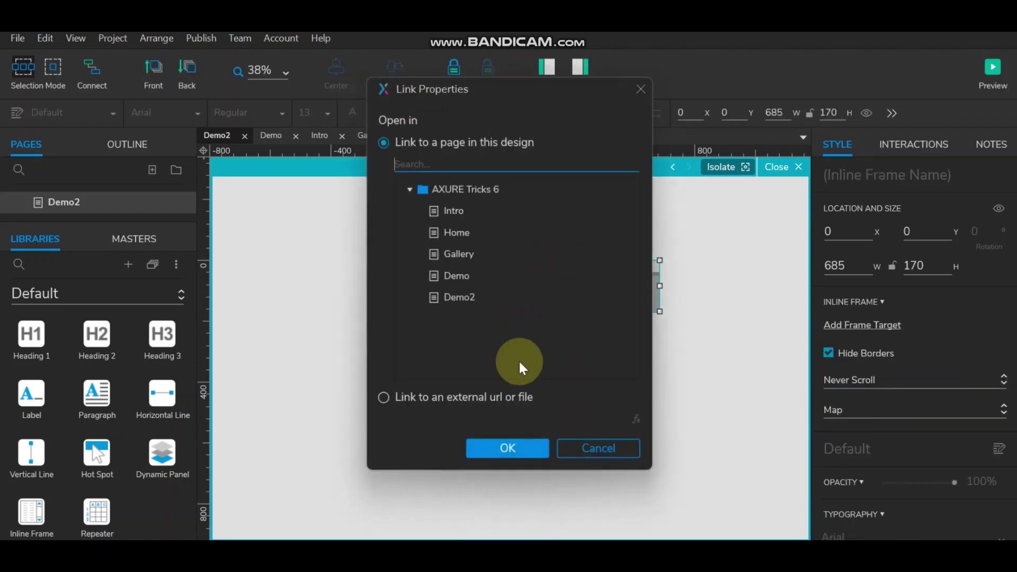
pyautogui.click(383, 397)
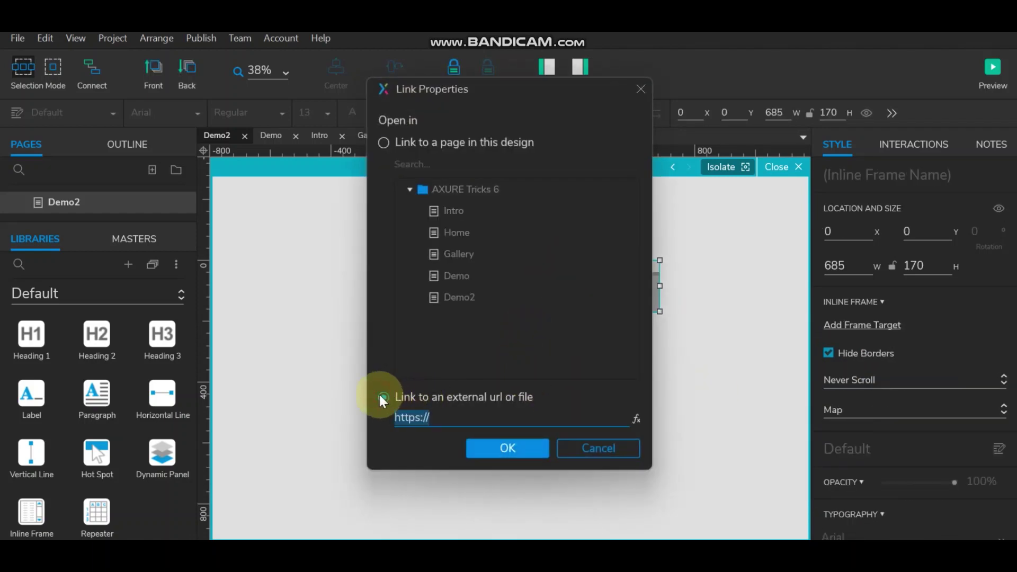
pyautogui.click(637, 420)
pyautogui.click(360, 219)
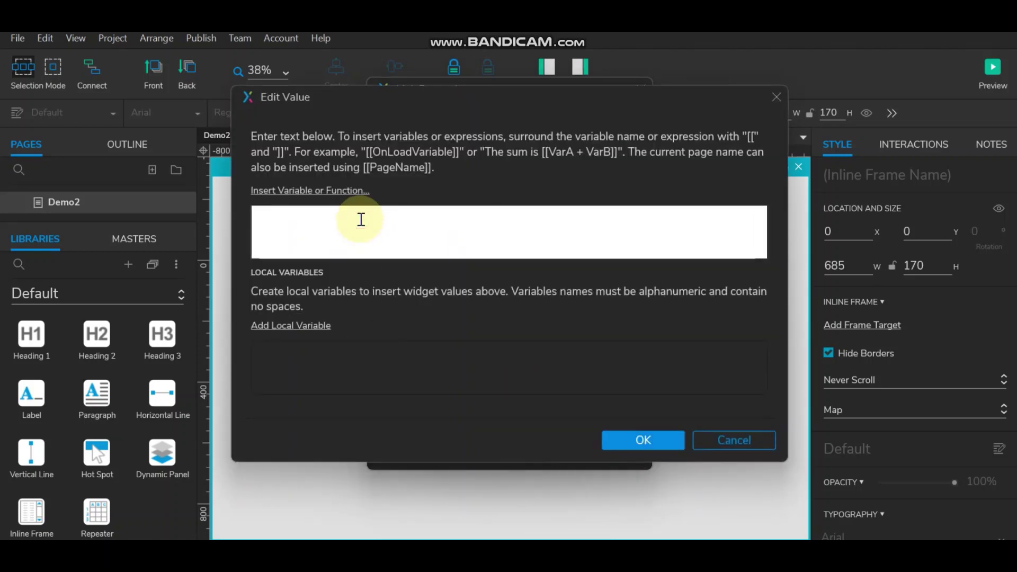
pyautogui.hotkey('ctrl', 'v')
pyautogui.scroll(1, 365, 219)
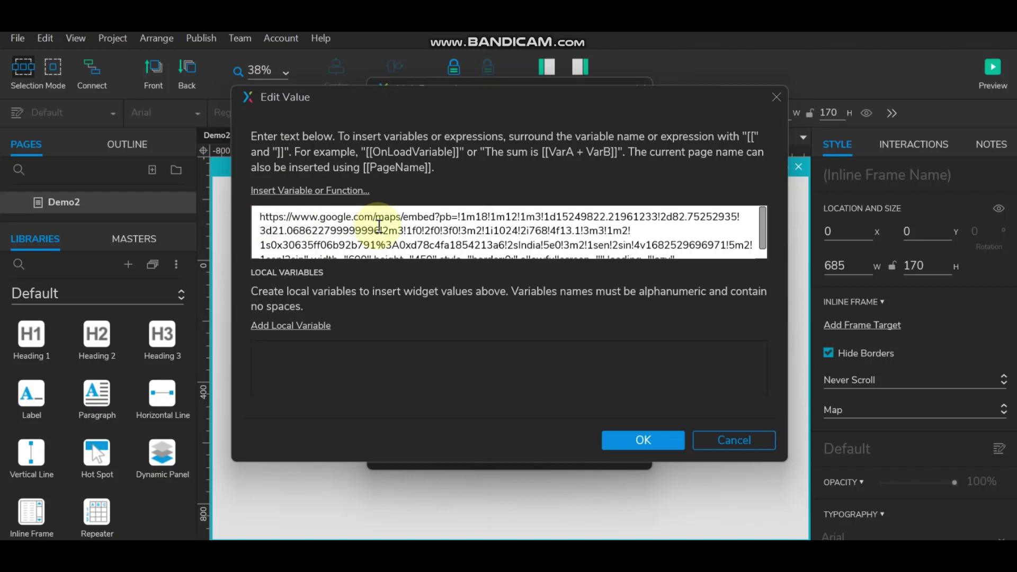
pyautogui.scroll(-2, 379, 226)
pyautogui.click(643, 439)
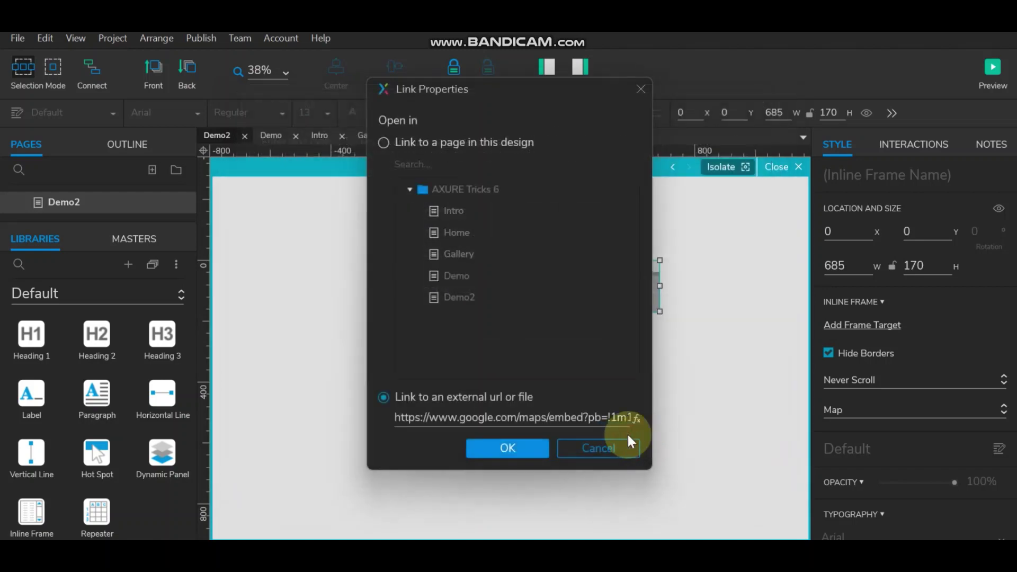
pyautogui.click(507, 449)
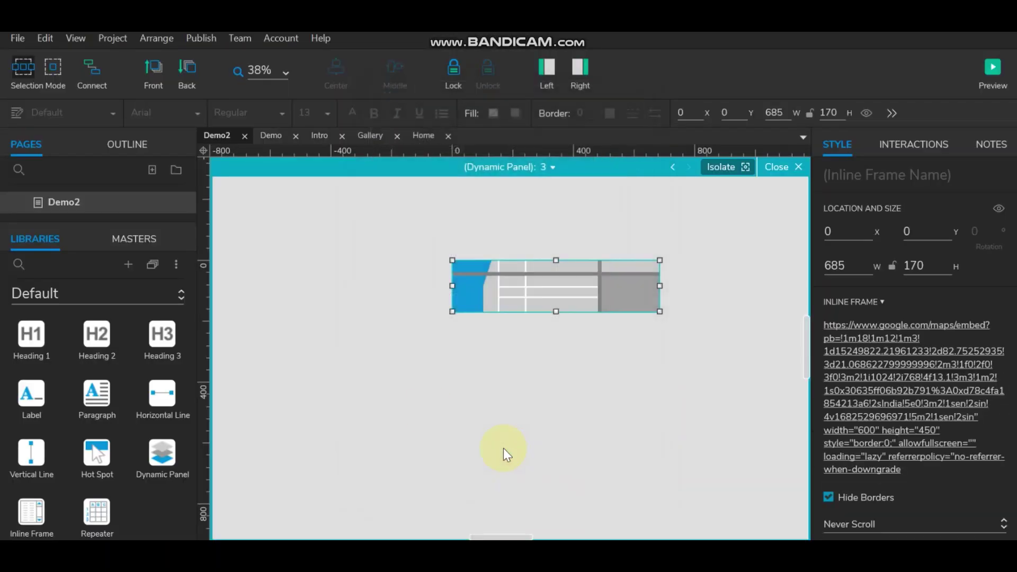
# View Demo2's empty state 2 and garden-image state 1, then open the Demo page.
pyautogui.click(552, 167)
pyautogui.click(567, 204)
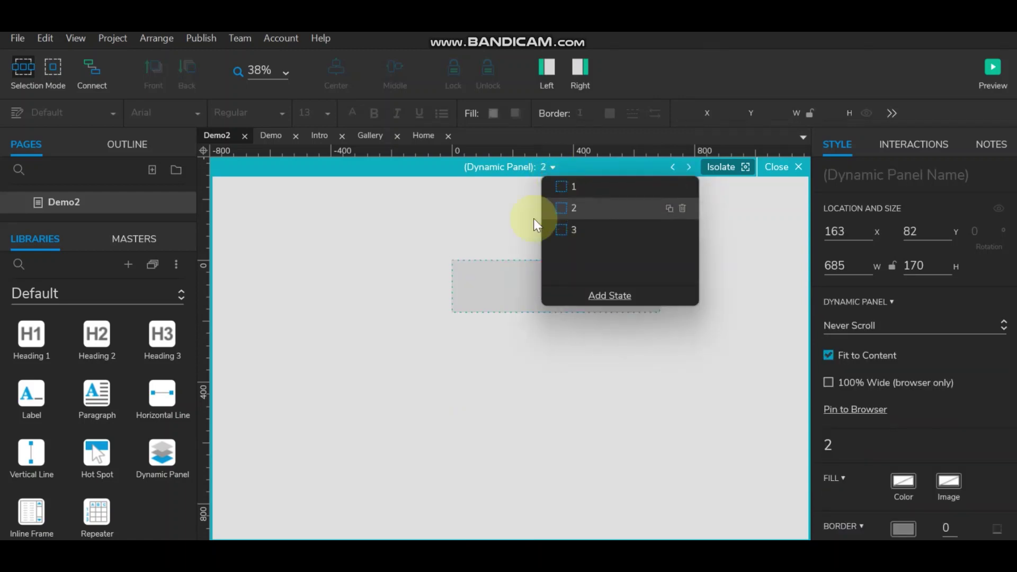
pyautogui.click(543, 167)
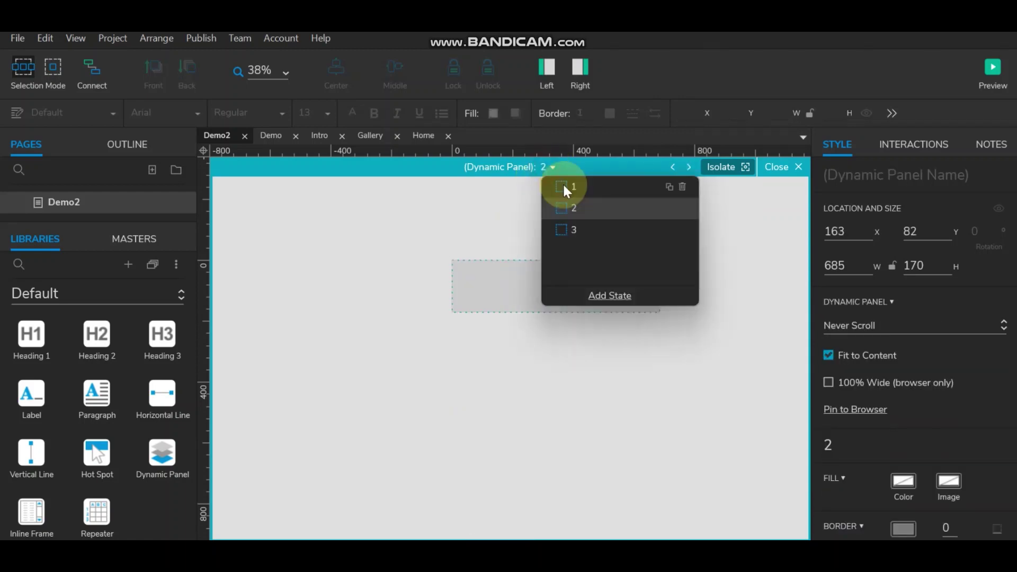
pyautogui.click(562, 183)
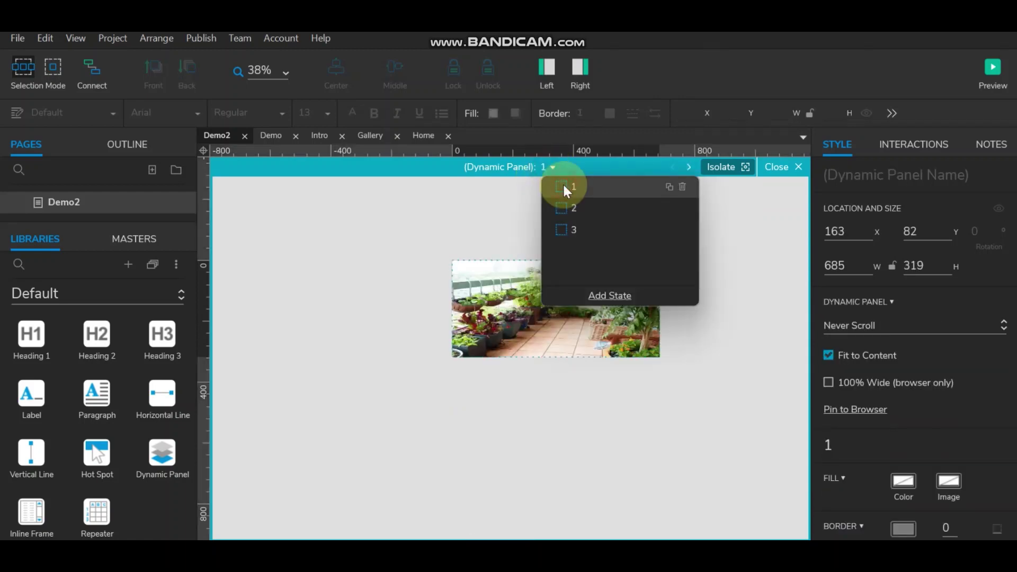
pyautogui.click(124, 224)
pyautogui.moveTo(122, 223); pyautogui.dragTo(100, 336)
pyautogui.click(58, 281)
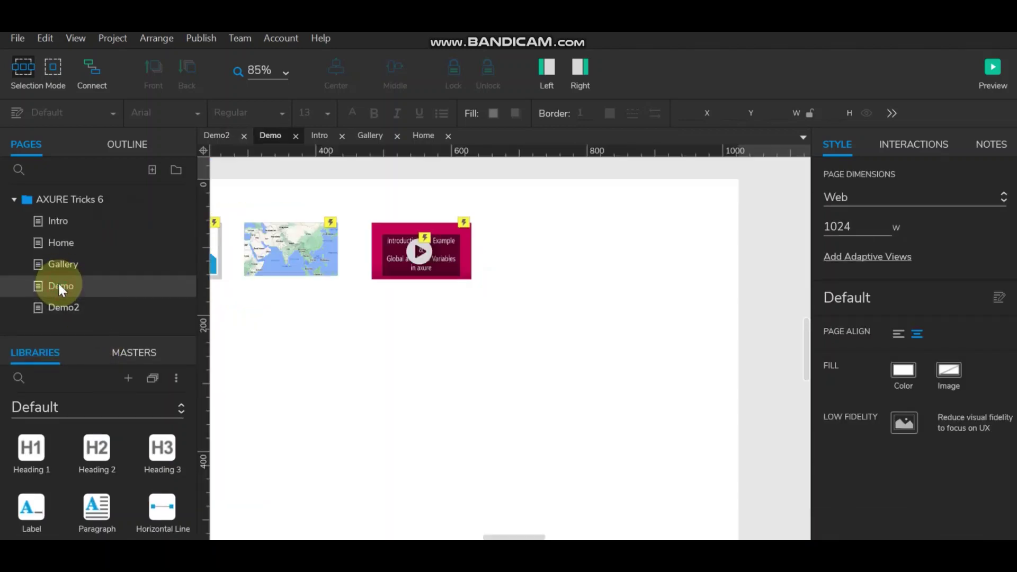
pyautogui.hscroll(-5, 528, 529)
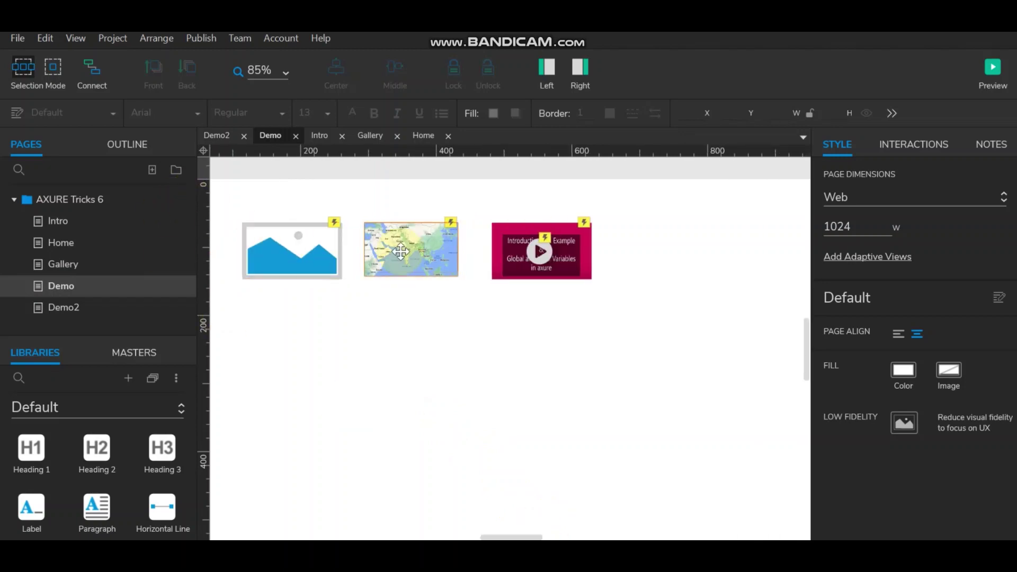
# Back on Demo2, view states 2 and 3 (map), then preview the Demo page in the browser.
pyautogui.click(62, 307)
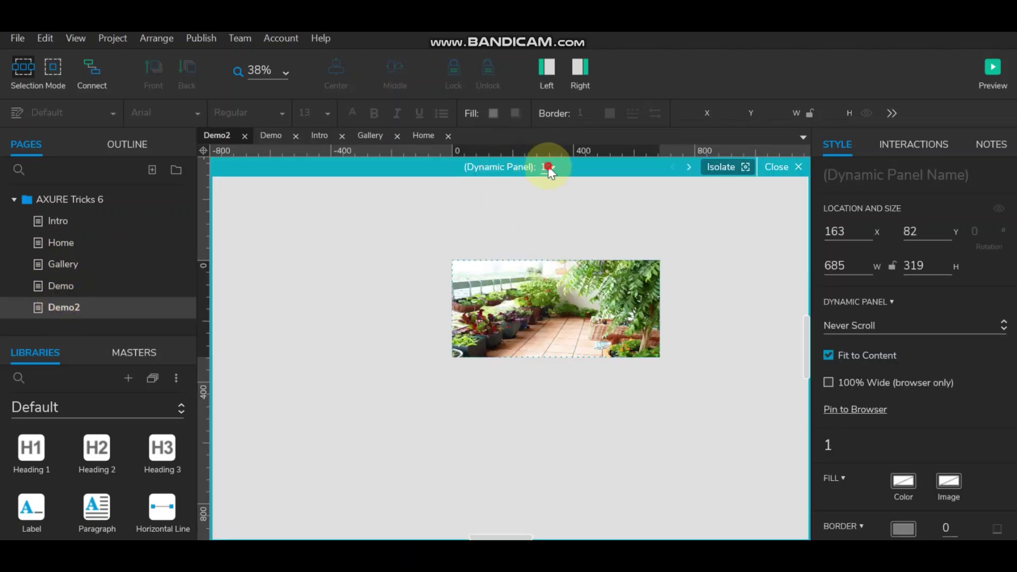
pyautogui.click(551, 167)
pyautogui.click(573, 203)
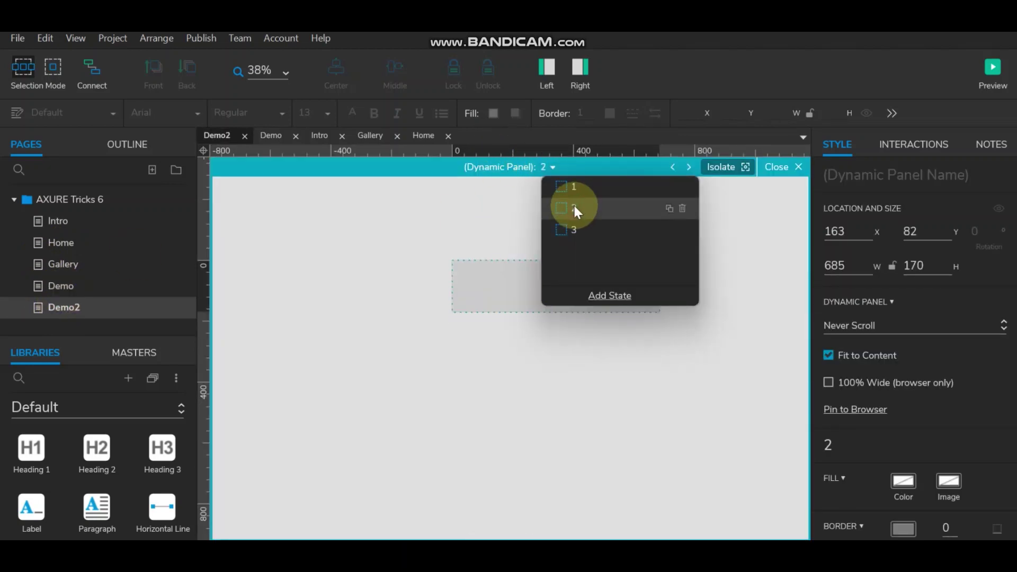
pyautogui.click(548, 167)
pyautogui.click(565, 226)
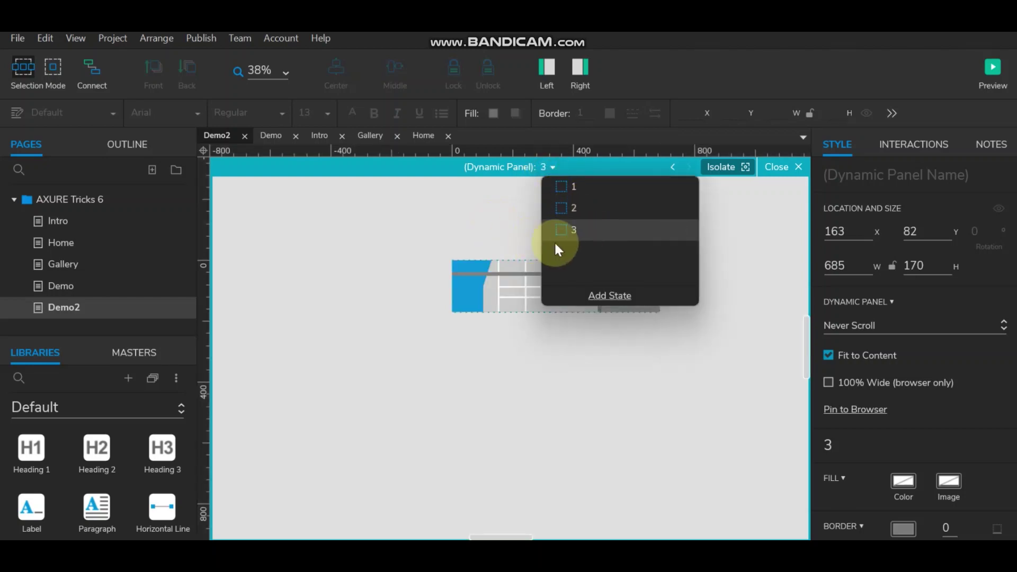
pyautogui.click(474, 213)
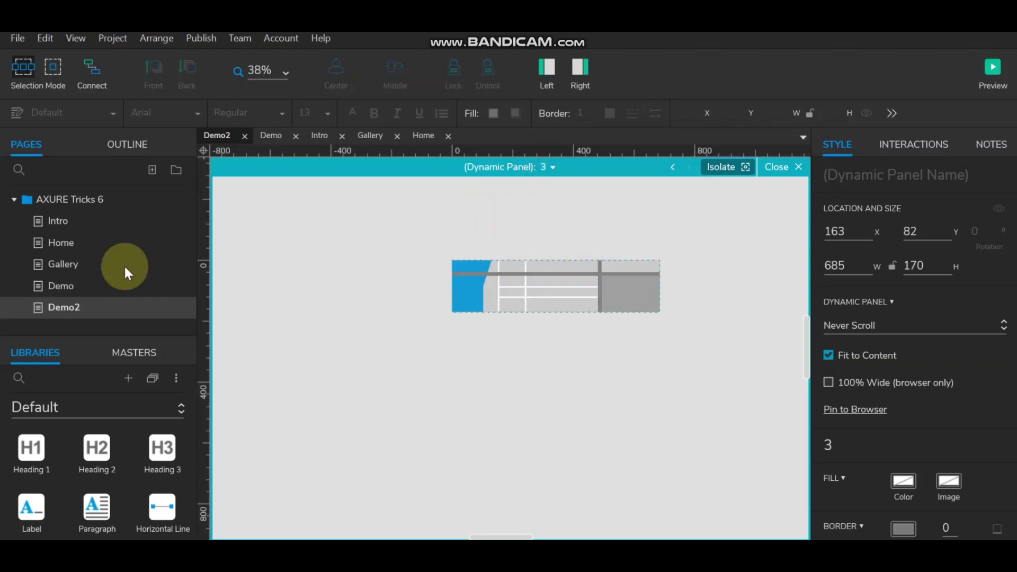
pyautogui.click(82, 284)
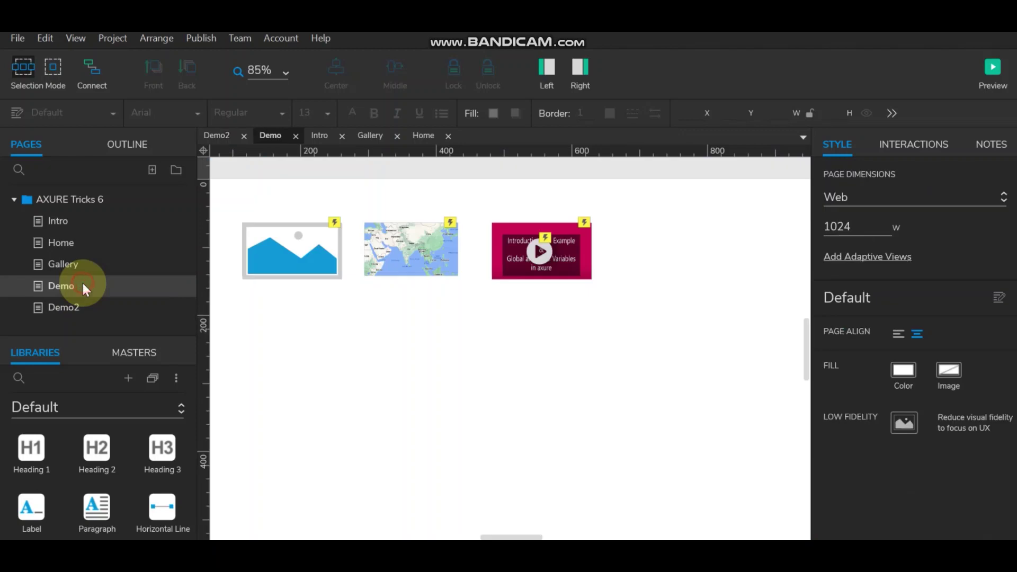
pyautogui.click(992, 67)
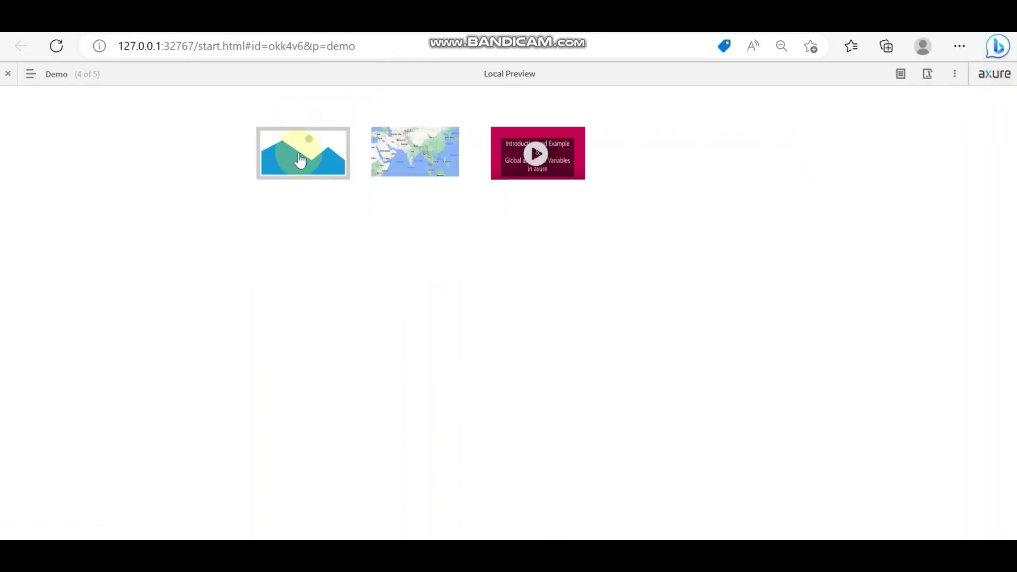
# Test the image thumbnail (garden photo) and map thumbnail (YouTube video) in the preview, then return to Axure.
pyautogui.click(299, 157)
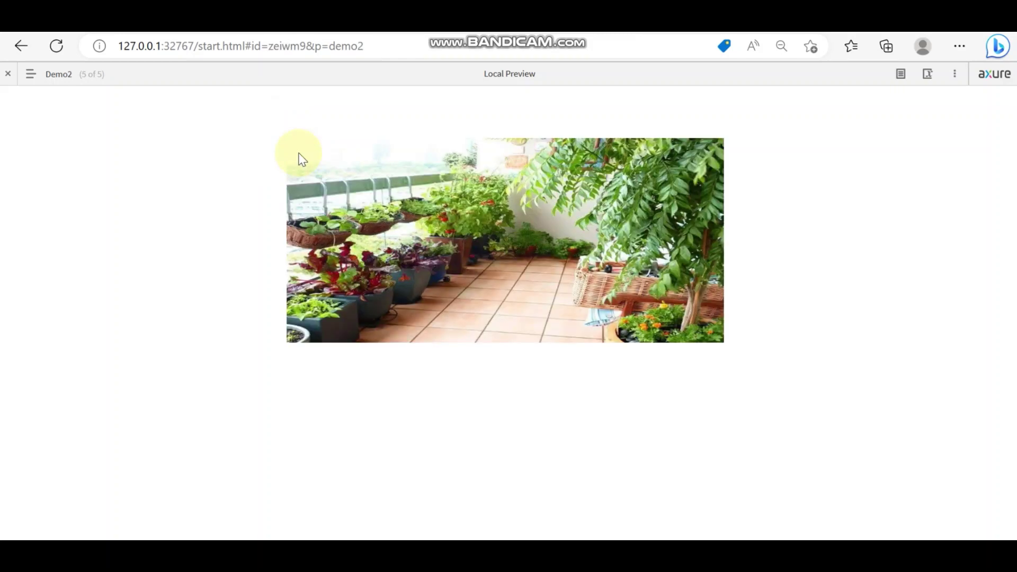
pyautogui.click(21, 45)
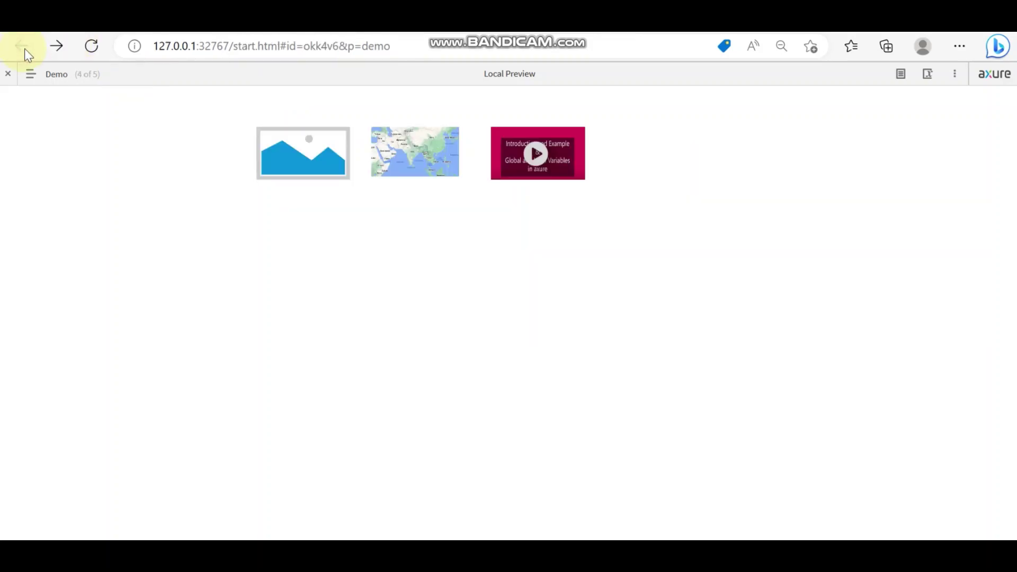
pyautogui.click(423, 151)
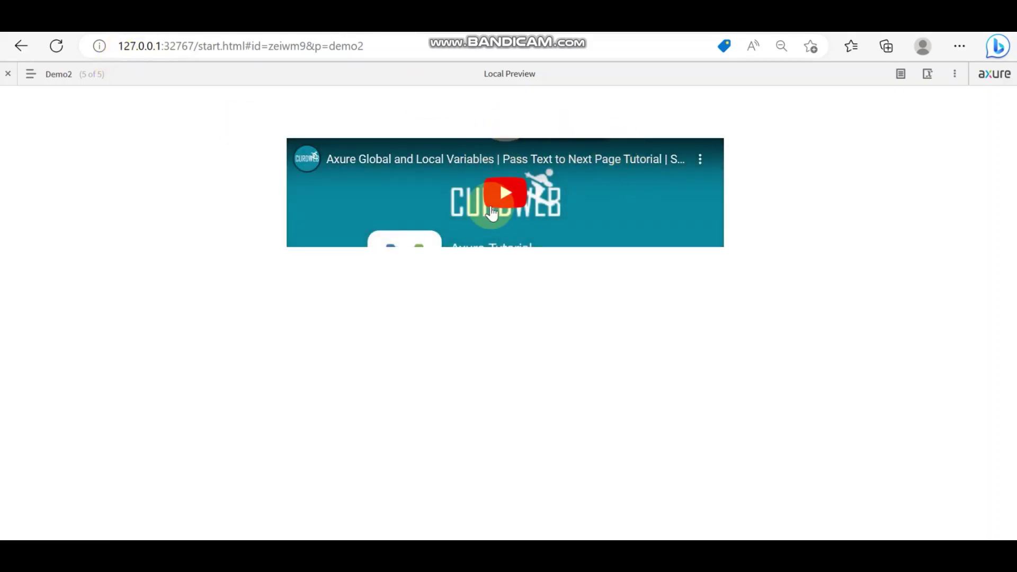
pyautogui.click(670, 206)
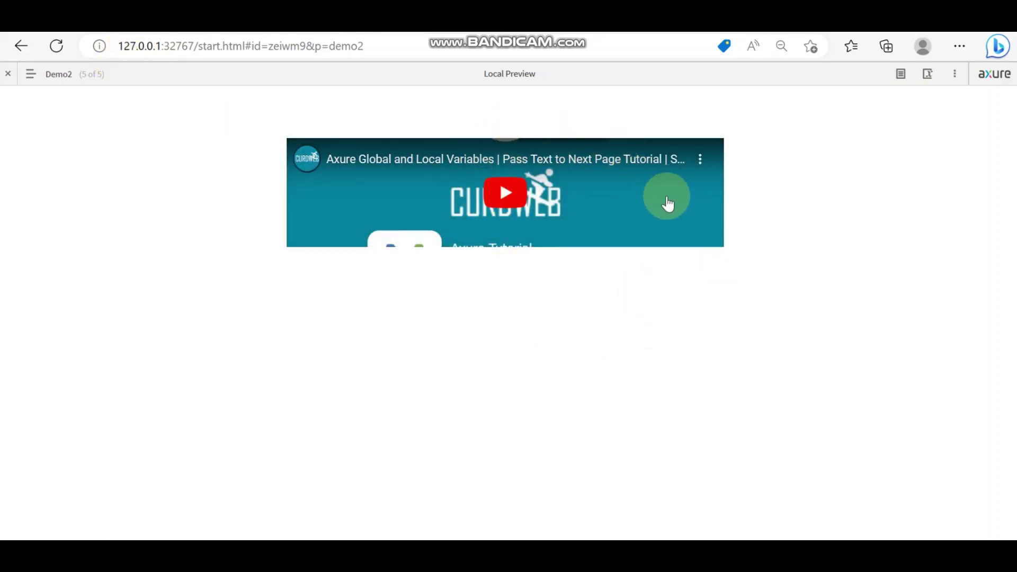
pyautogui.click(20, 46)
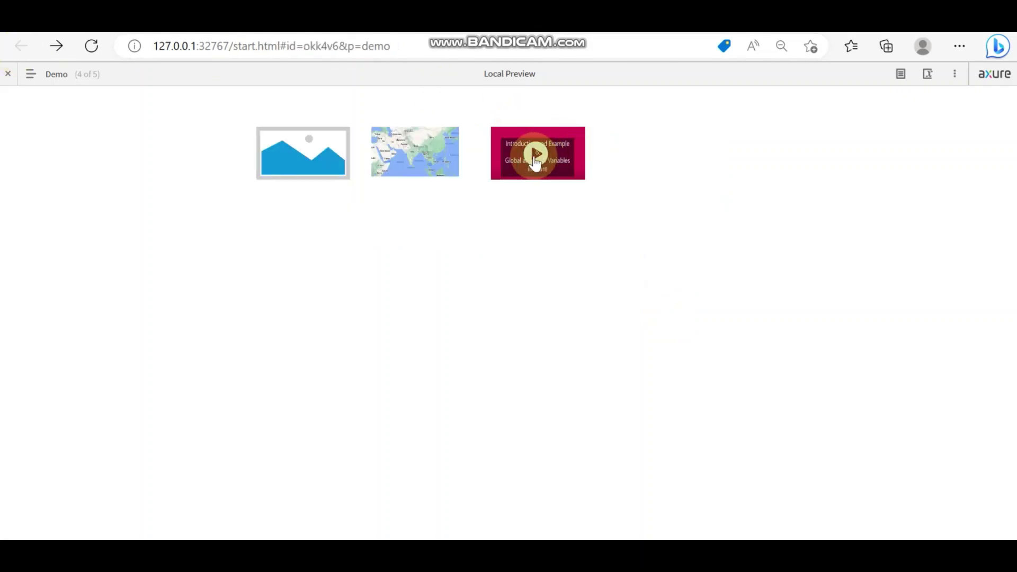
pyautogui.moveTo(634, 556)
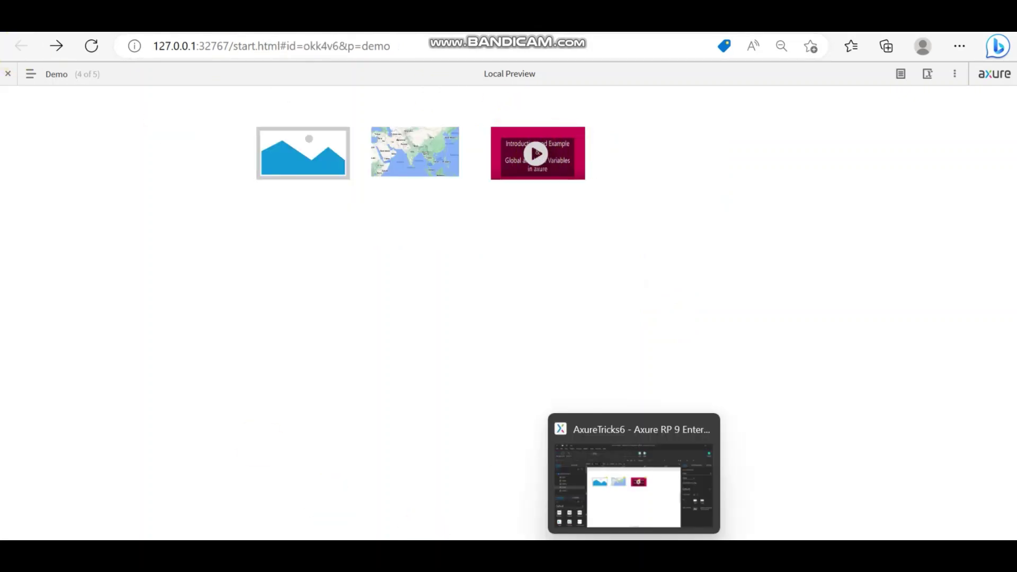
pyautogui.click(634, 476)
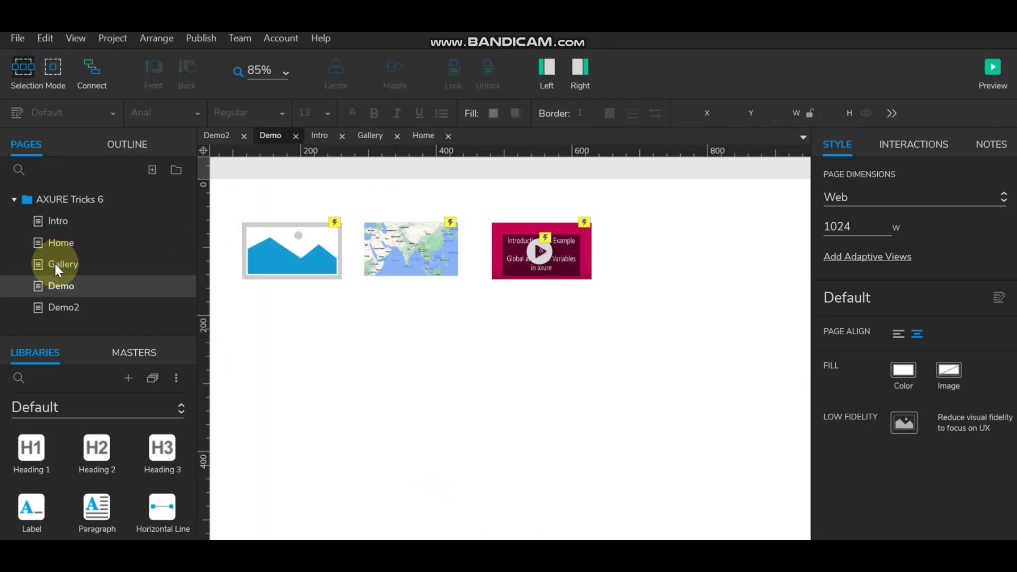
# Change the map thumbnail's Set Variable Value action so ADP is set to 3.
pyautogui.click(428, 242)
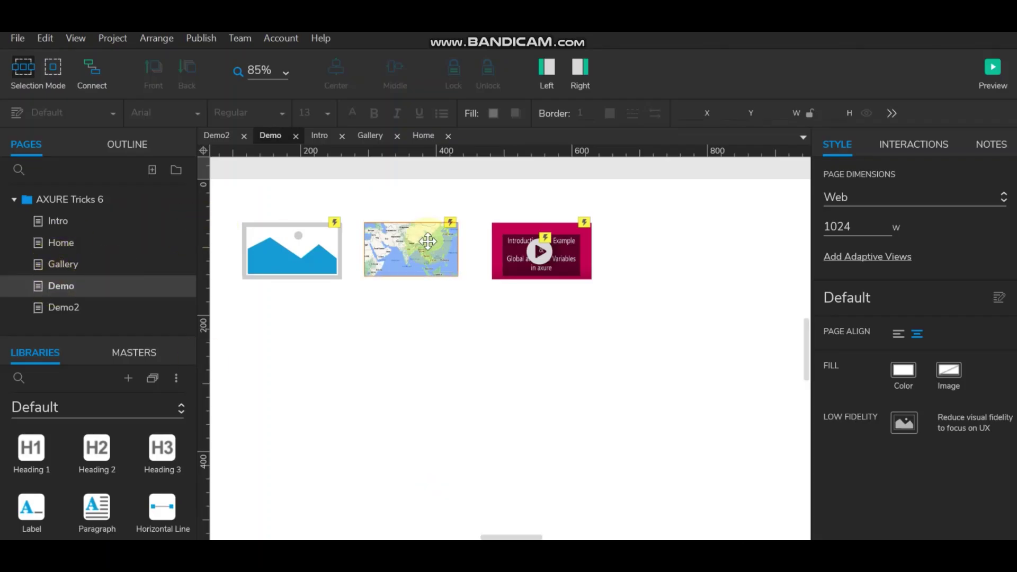
pyautogui.click(919, 141)
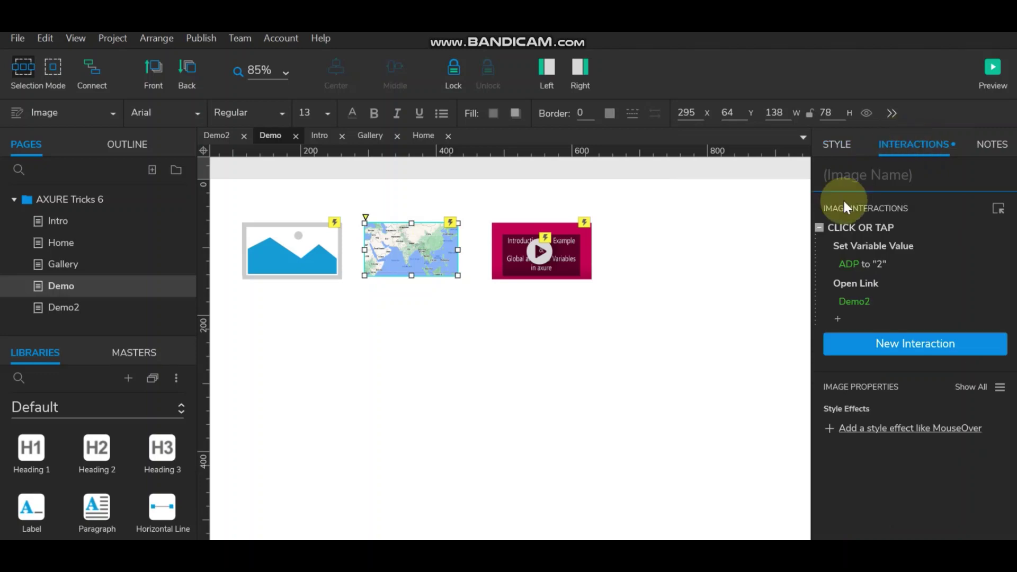
pyautogui.click(876, 263)
pyautogui.click(838, 388)
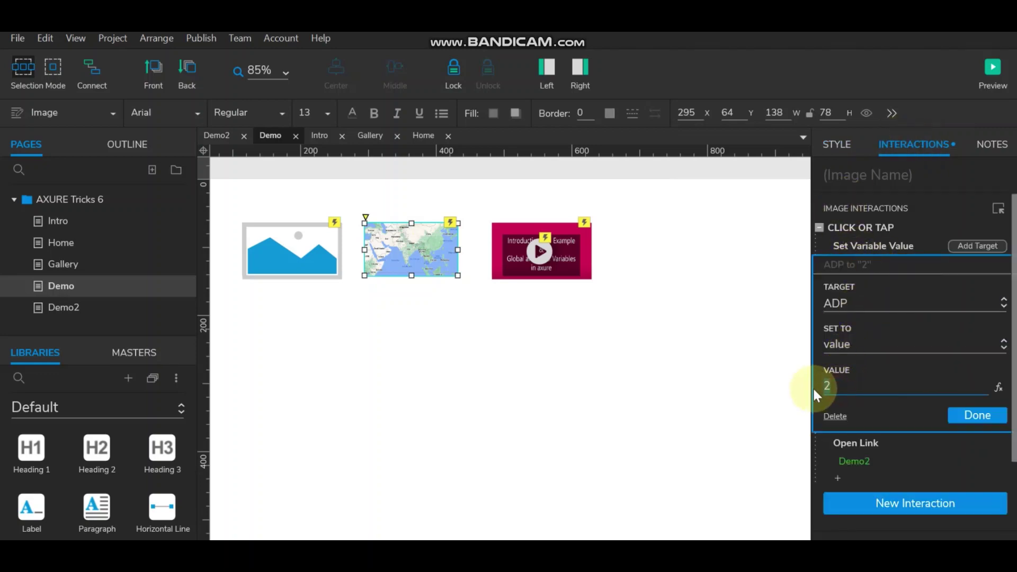
pyautogui.press('BackSpace')
pyautogui.write('3')
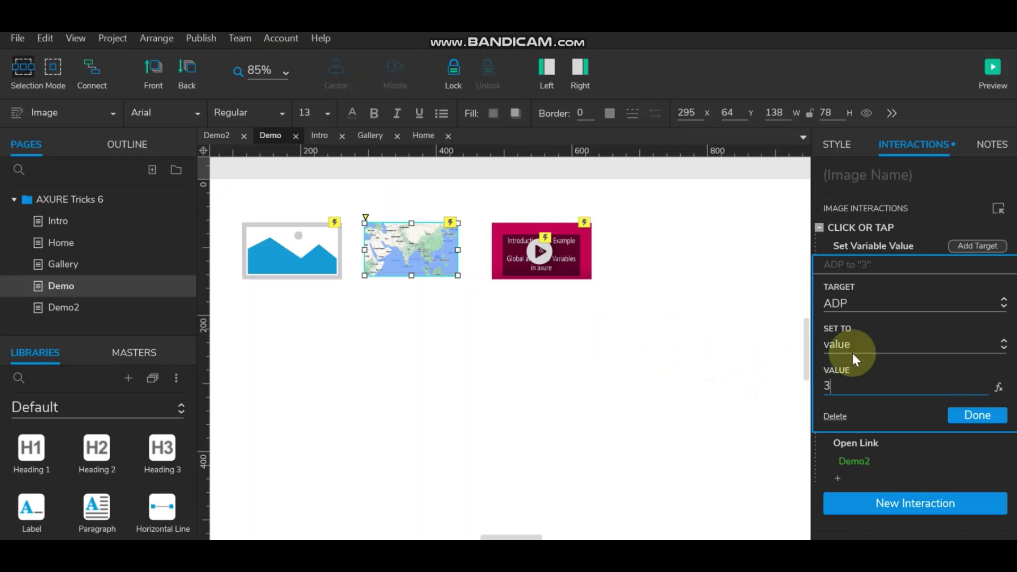
pyautogui.click(974, 414)
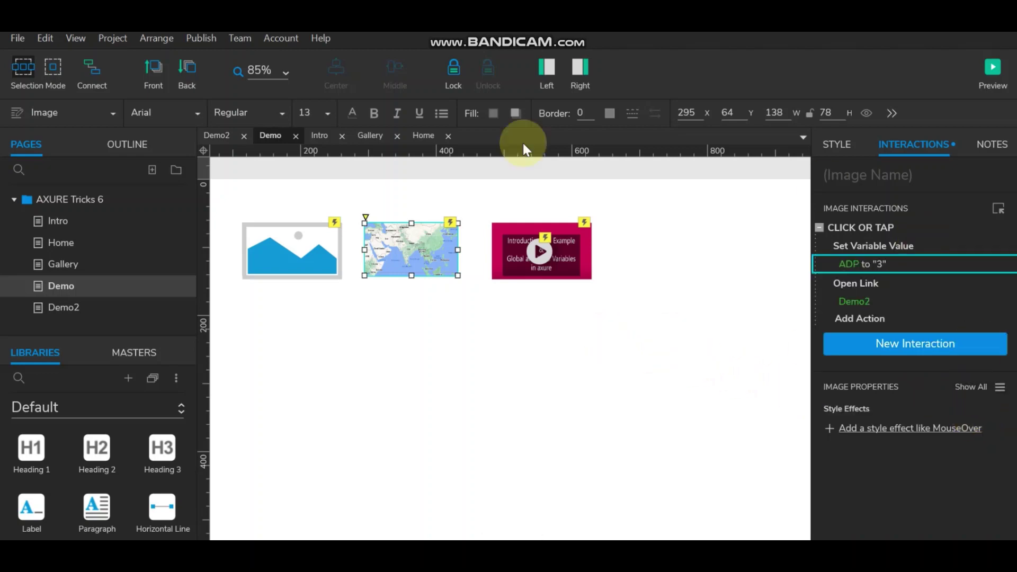
# Make the video thumbnail image and its play icon set ADP to 2, then open Demo2.
pyautogui.click(562, 226)
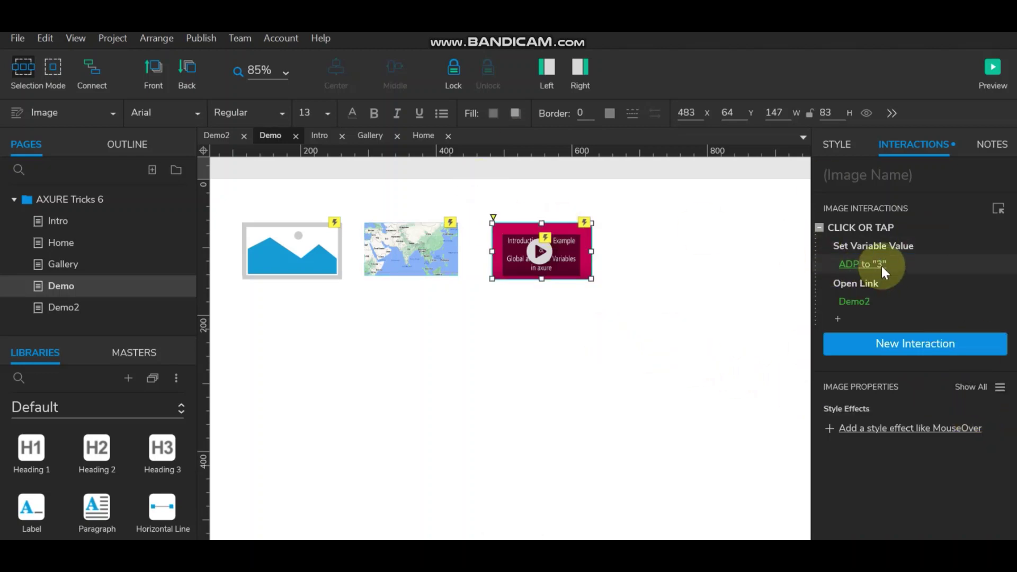
pyautogui.click(881, 265)
pyautogui.doubleClick(828, 385)
pyautogui.write('2')
pyautogui.click(974, 415)
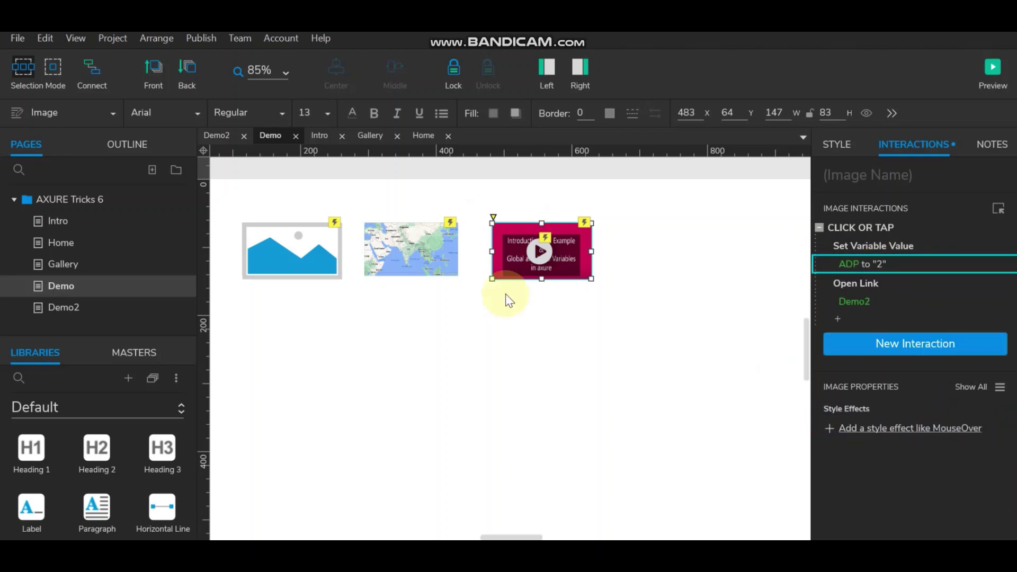
pyautogui.click(539, 252)
pyautogui.click(868, 264)
pyautogui.doubleClick(828, 386)
pyautogui.write('2')
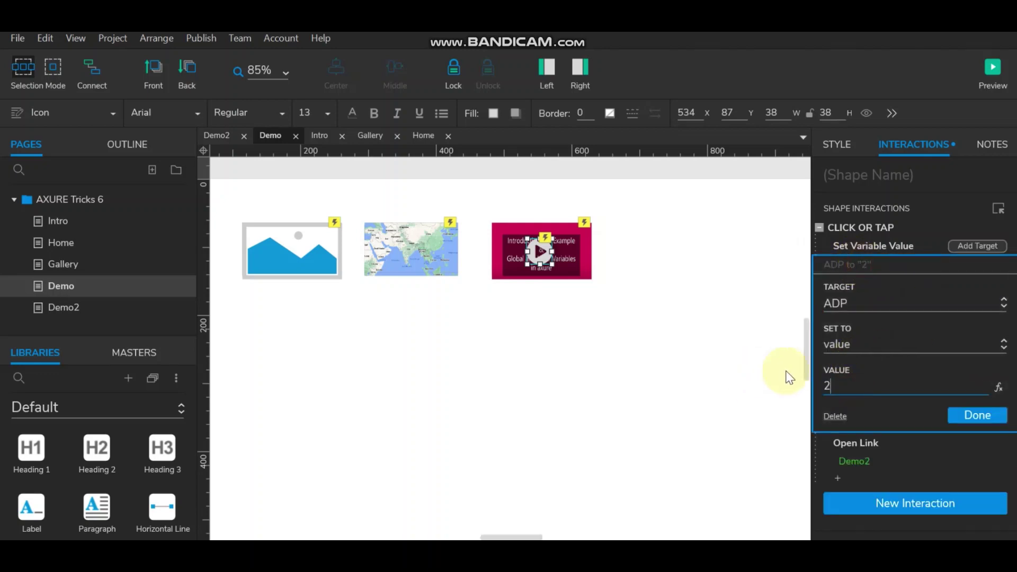
pyautogui.click(953, 415)
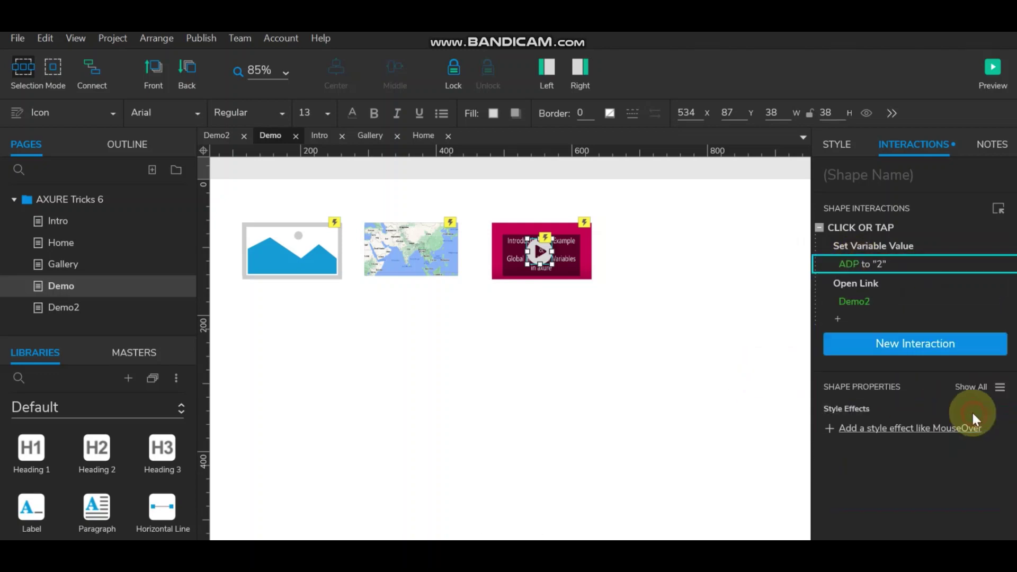
pyautogui.click(65, 307)
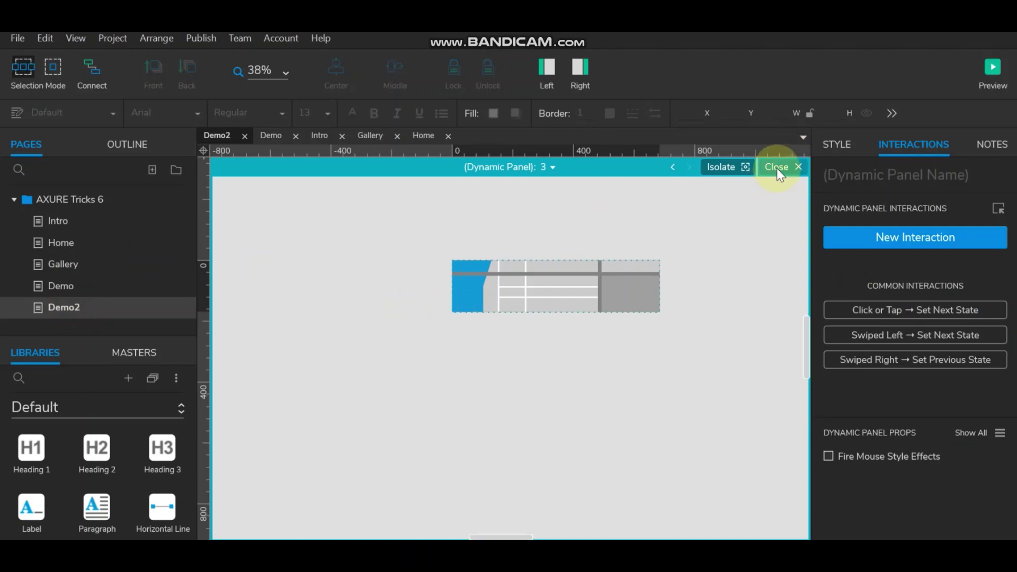
# Stretch the dynamic panel taller and enlarge the state 1 garden image to fill it.
pyautogui.click(776, 168)
pyautogui.moveTo(550, 357); pyautogui.dragTo(554, 401)
pyautogui.doubleClick(548, 320)
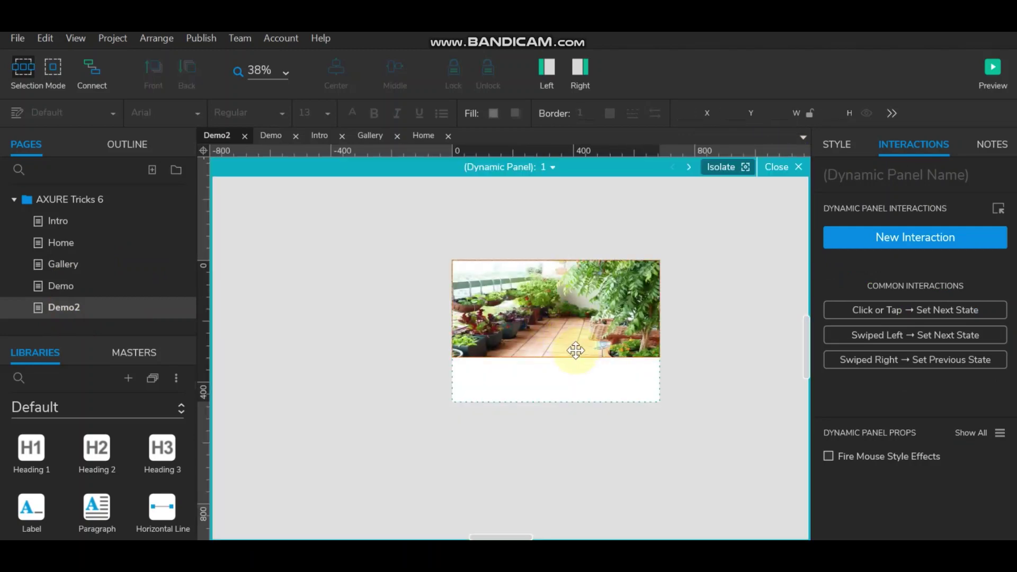
pyautogui.click(578, 352)
pyautogui.moveTo(556, 357); pyautogui.dragTo(558, 402)
# Stretch the state 2 YouTube video frame taller to fill the panel.
pyautogui.click(551, 167)
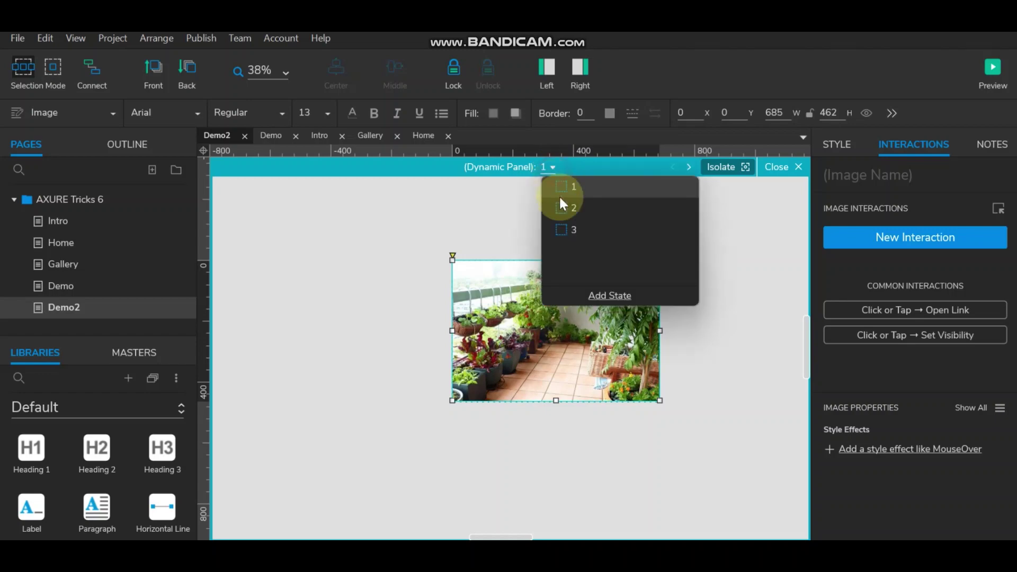
pyautogui.click(569, 206)
pyautogui.click(514, 297)
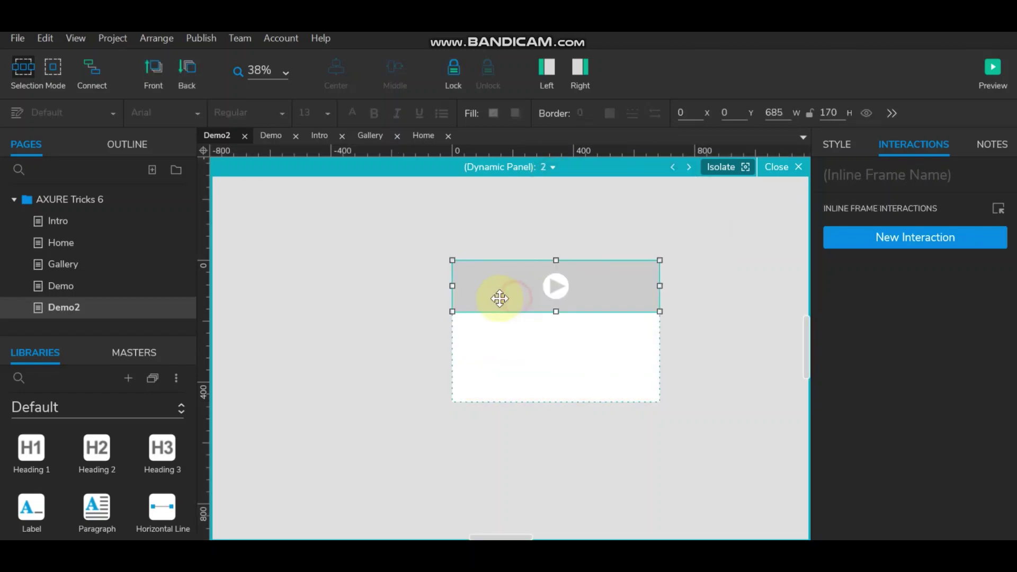
pyautogui.moveTo(556, 311); pyautogui.dragTo(562, 402)
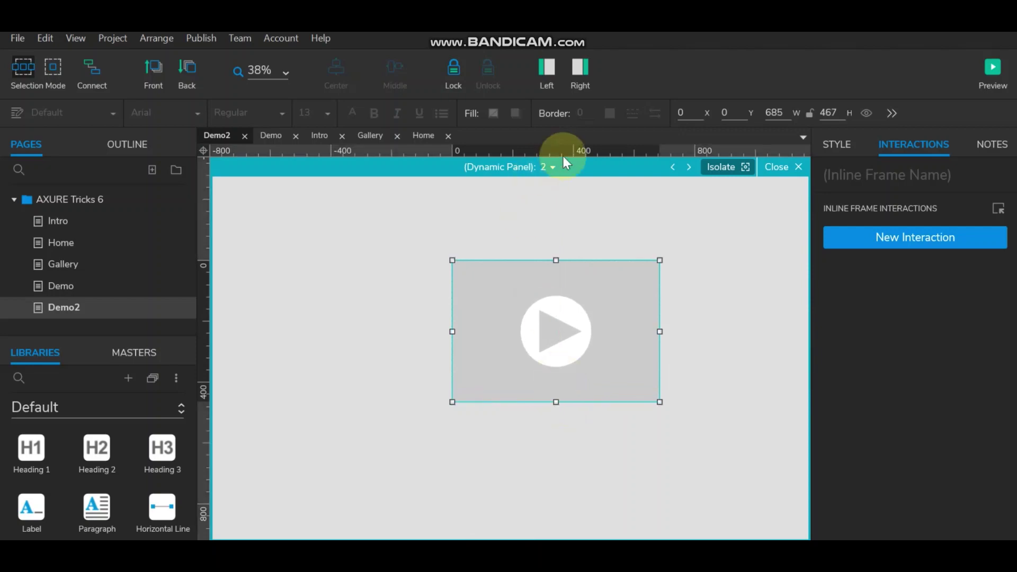
# Stretch the state 3 map frame to fill the panel, then preview the Demo page.
pyautogui.click(551, 166)
pyautogui.click(566, 229)
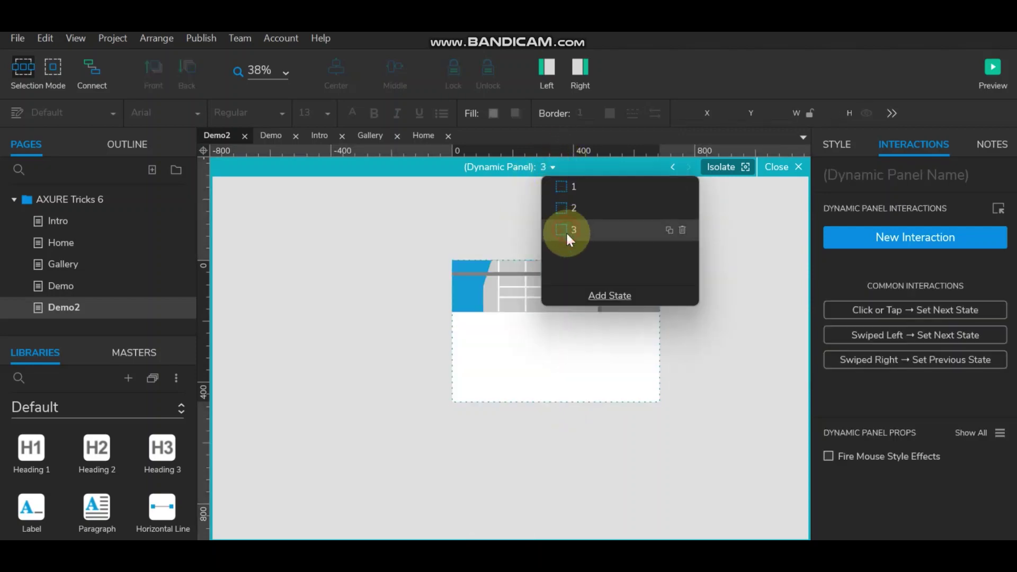
pyautogui.click(543, 298)
pyautogui.moveTo(553, 311); pyautogui.dragTo(559, 401)
pyautogui.click(721, 325)
pyautogui.click(58, 285)
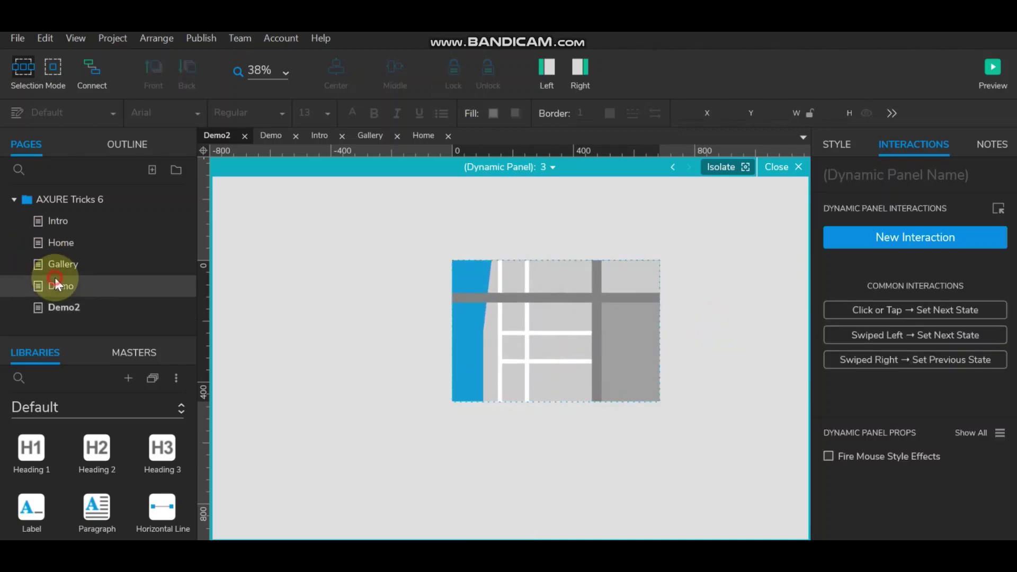
pyautogui.click(993, 68)
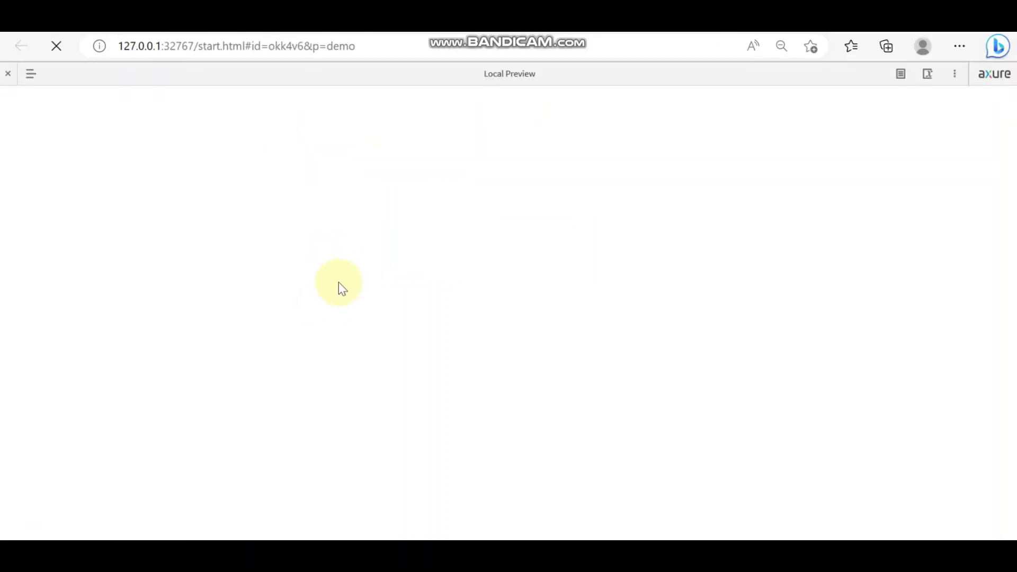
# Test the garden image and map thumbnails in the preview, zooming the map in on India.
pyautogui.click(305, 164)
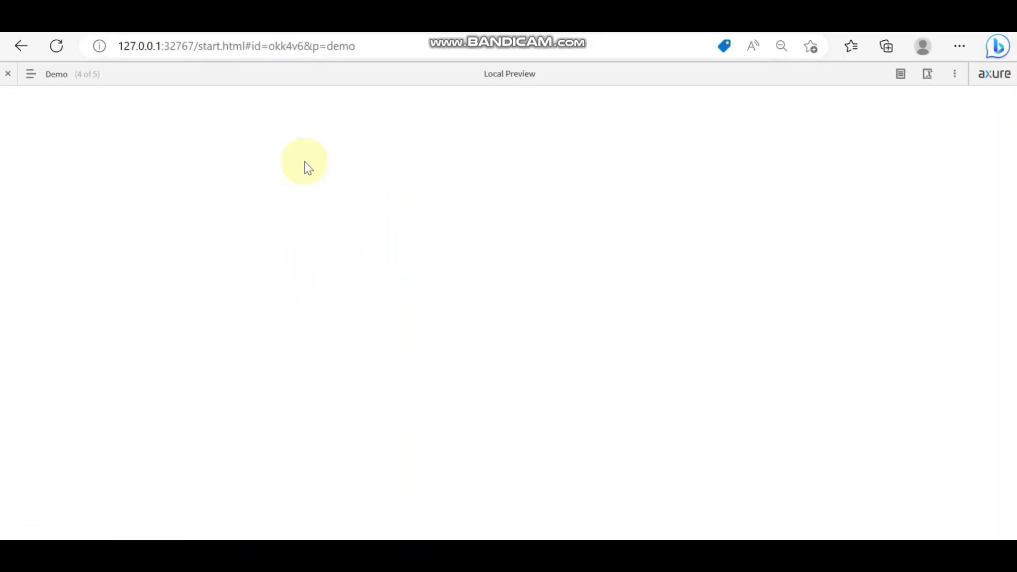
pyautogui.click(21, 46)
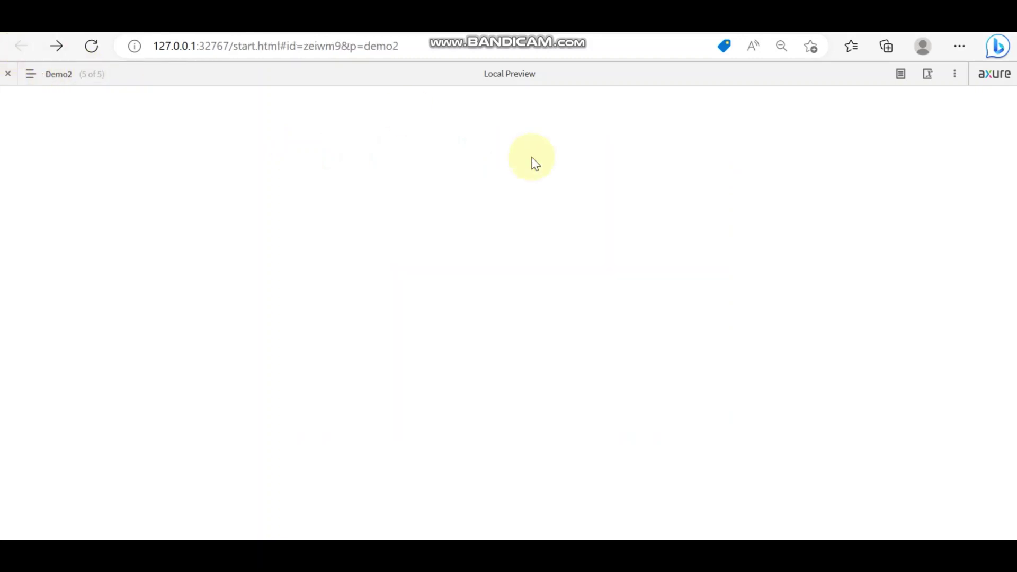
pyautogui.click(421, 154)
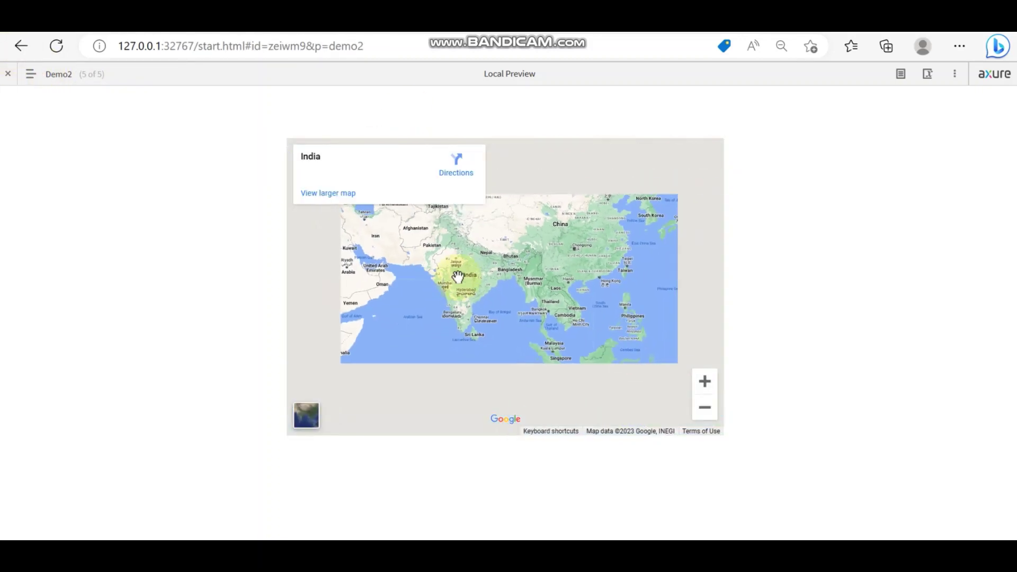
pyautogui.doubleClick(454, 274)
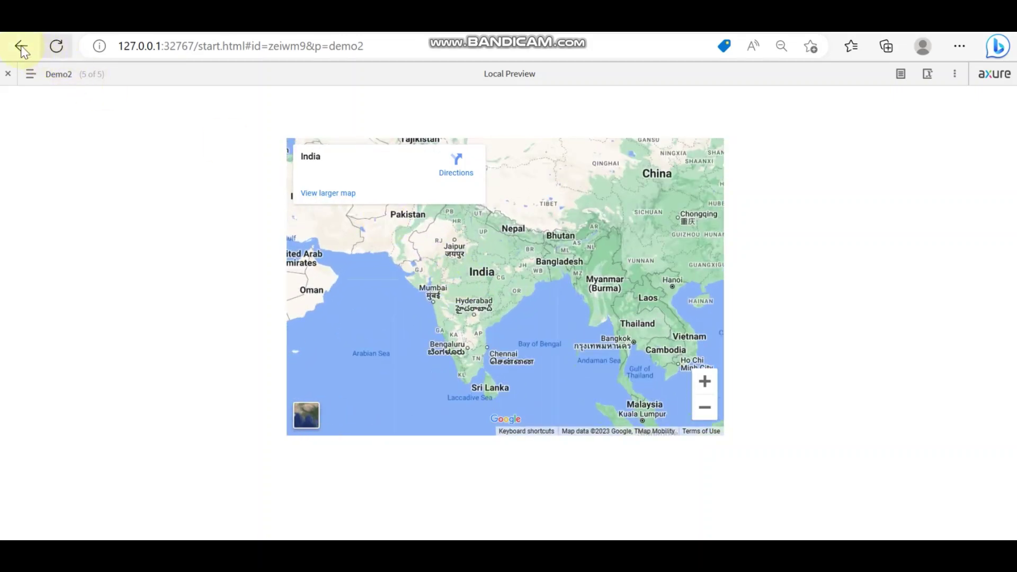
pyautogui.click(21, 49)
# Open Demo2 from the video thumbnail, play and pause the YouTube video, and show the page list.
pyautogui.click(543, 162)
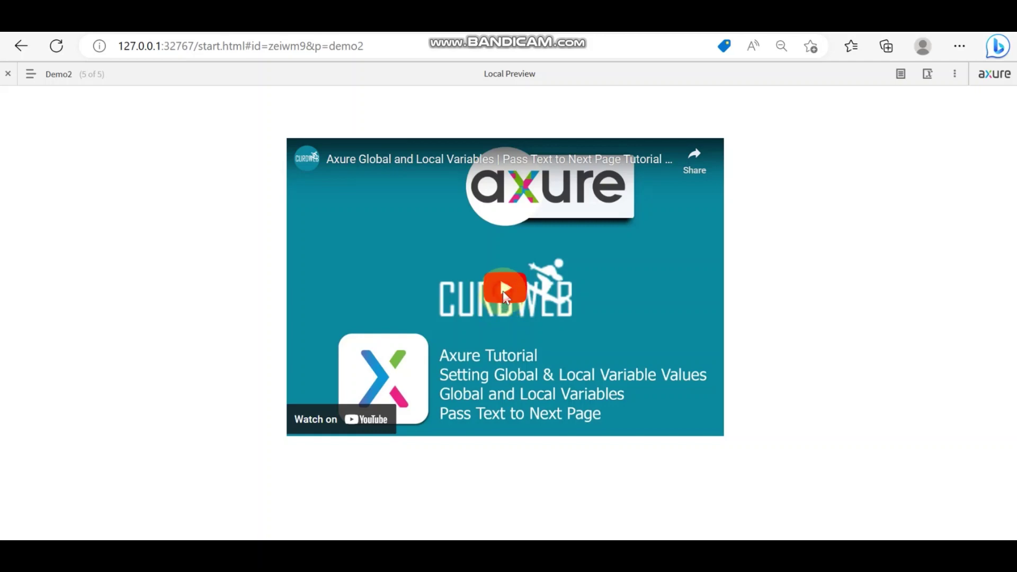
pyautogui.click(504, 296)
pyautogui.click(309, 424)
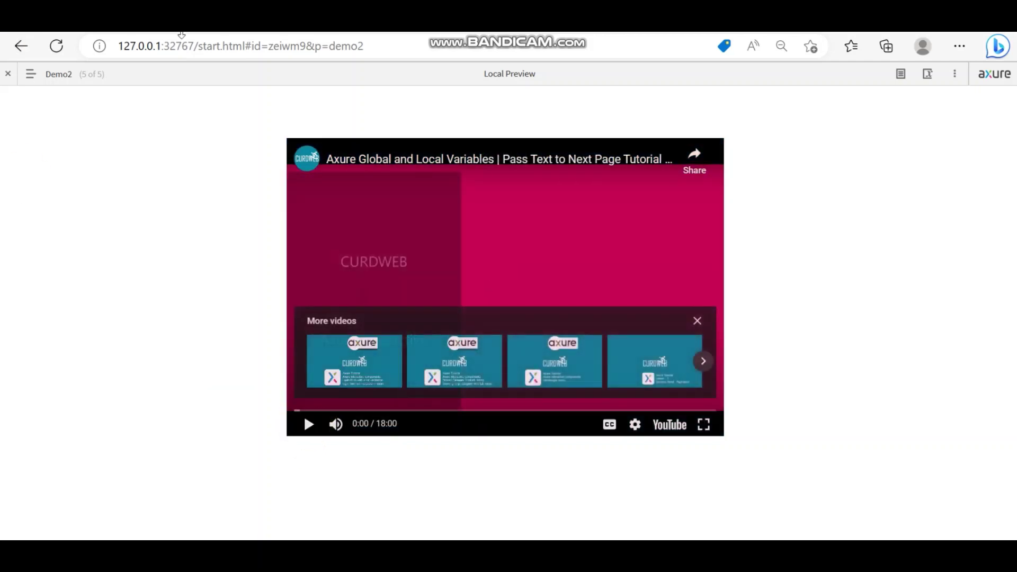
pyautogui.click(30, 74)
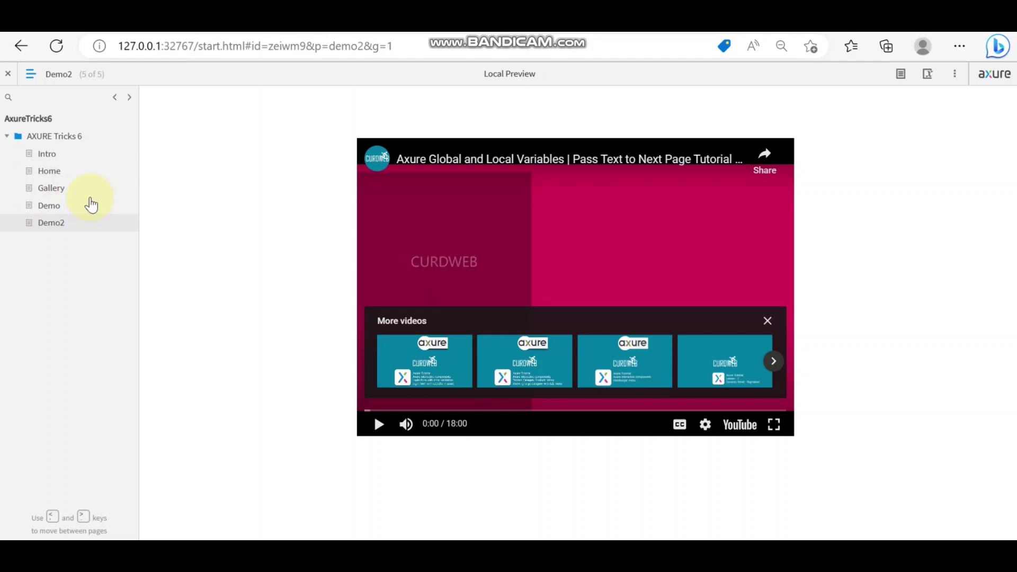
# Retest the garden image and map thumbnails, returning to Demo via the sitemap each time.
pyautogui.click(57, 206)
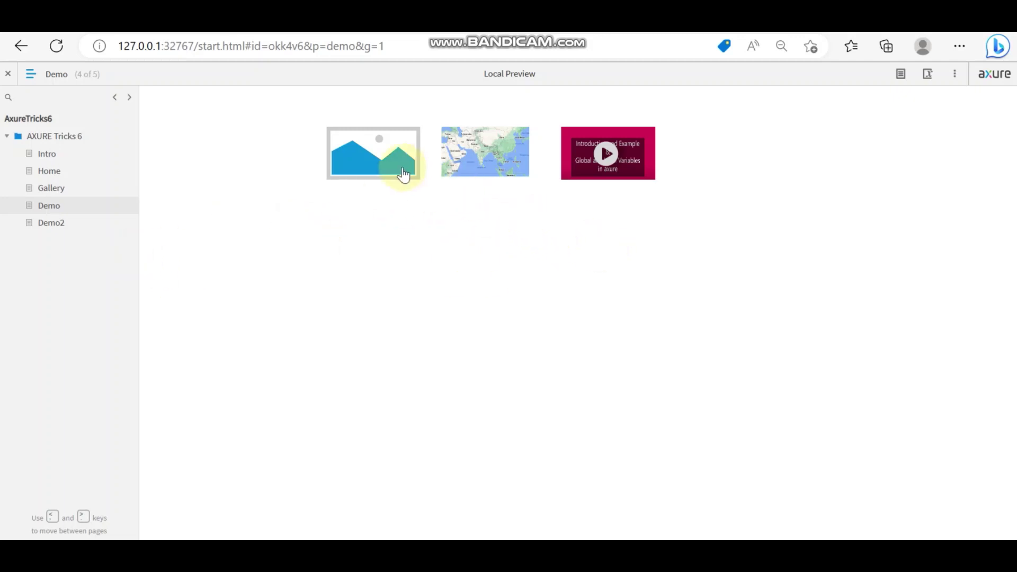
pyautogui.click(56, 222)
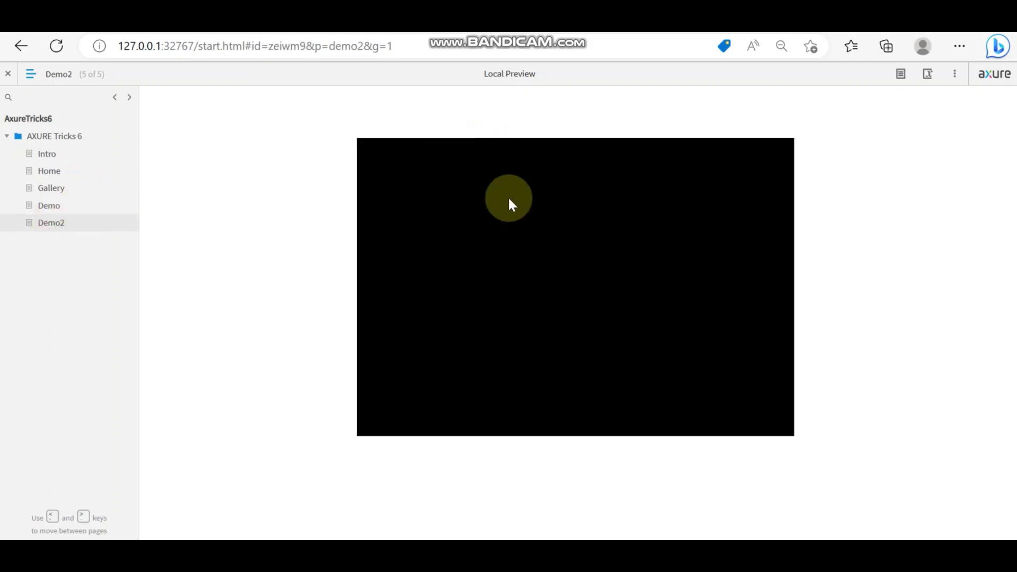
pyautogui.click(45, 204)
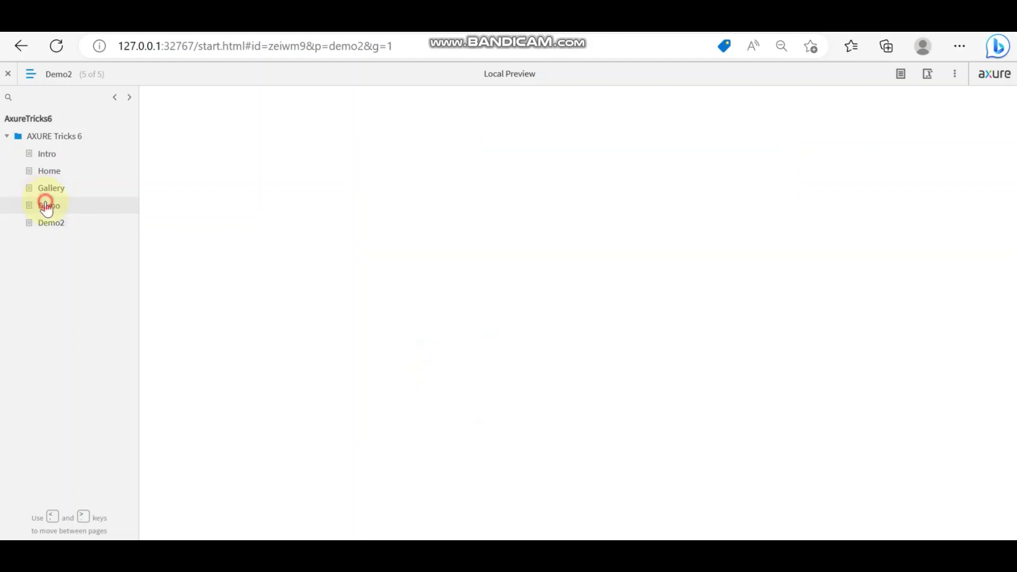
pyautogui.click(485, 157)
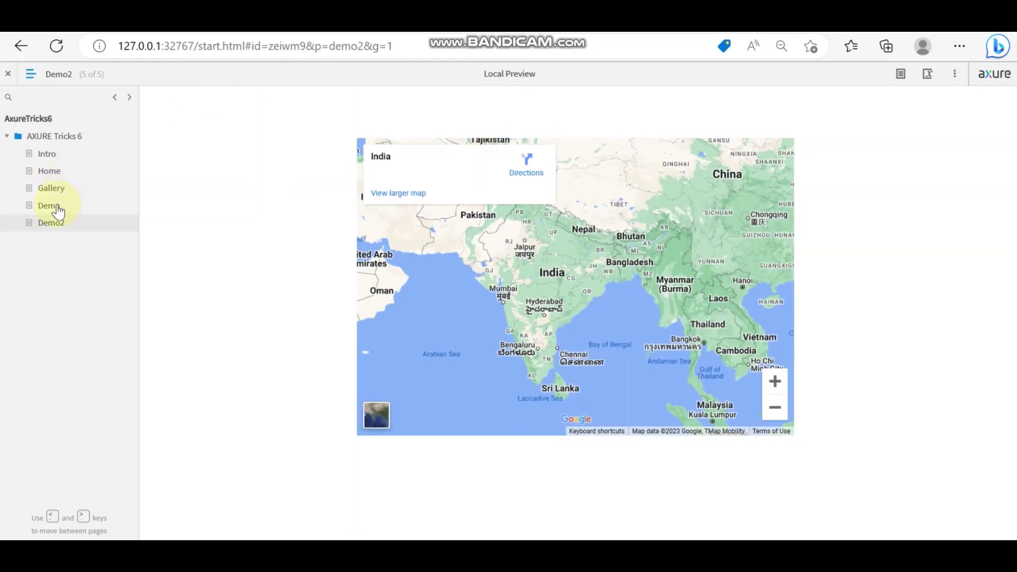
pyautogui.click(53, 206)
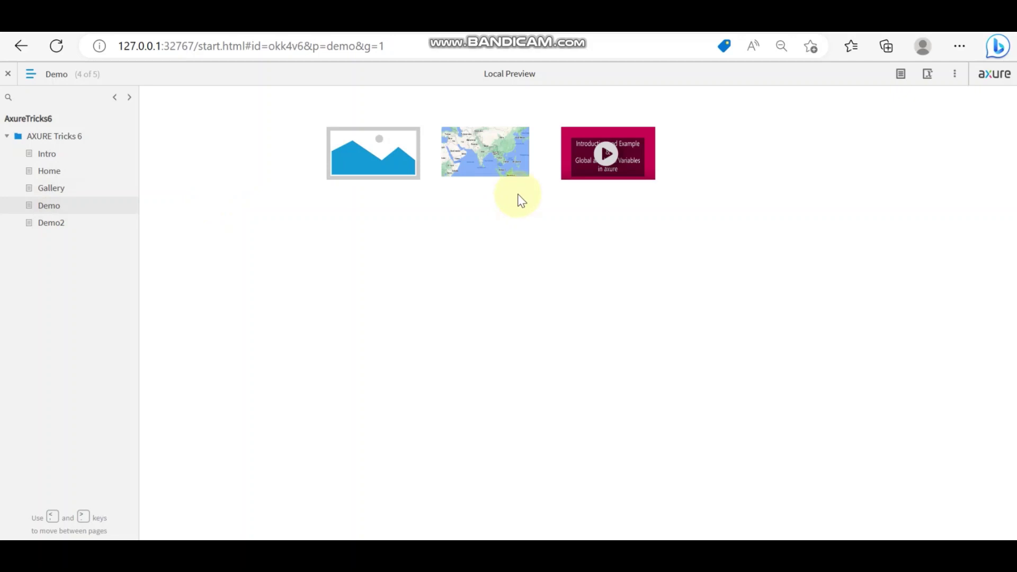